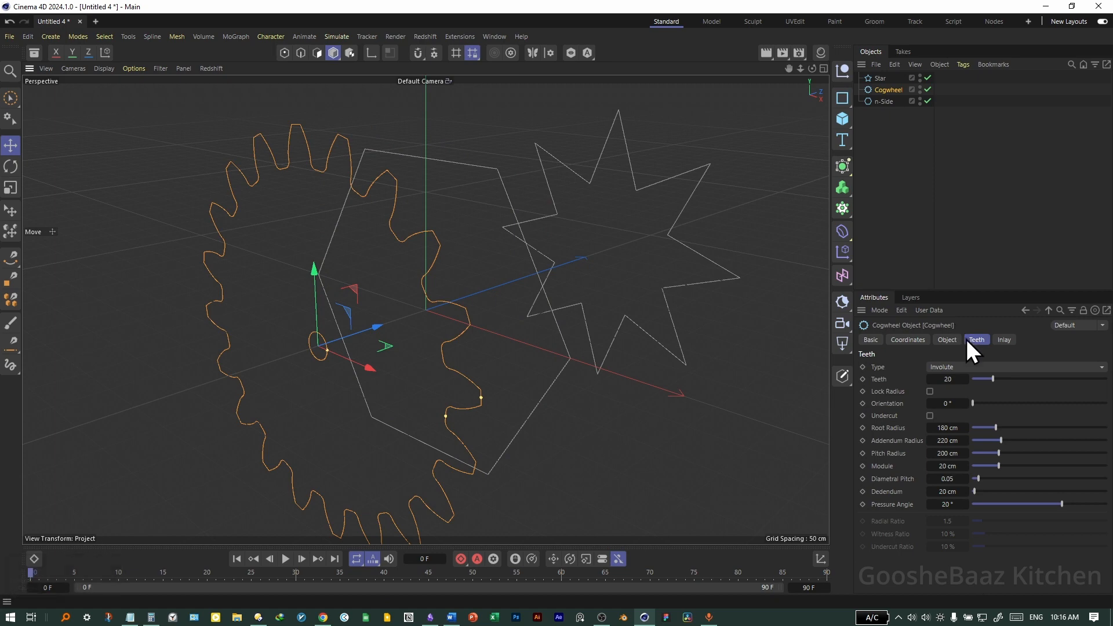
- Adjust the cogwheel spline to 23 teeth, 67° orientation, about 135 cm root radius and 250 cm addendum radius
left_click_drag(993, 379, 989, 435)
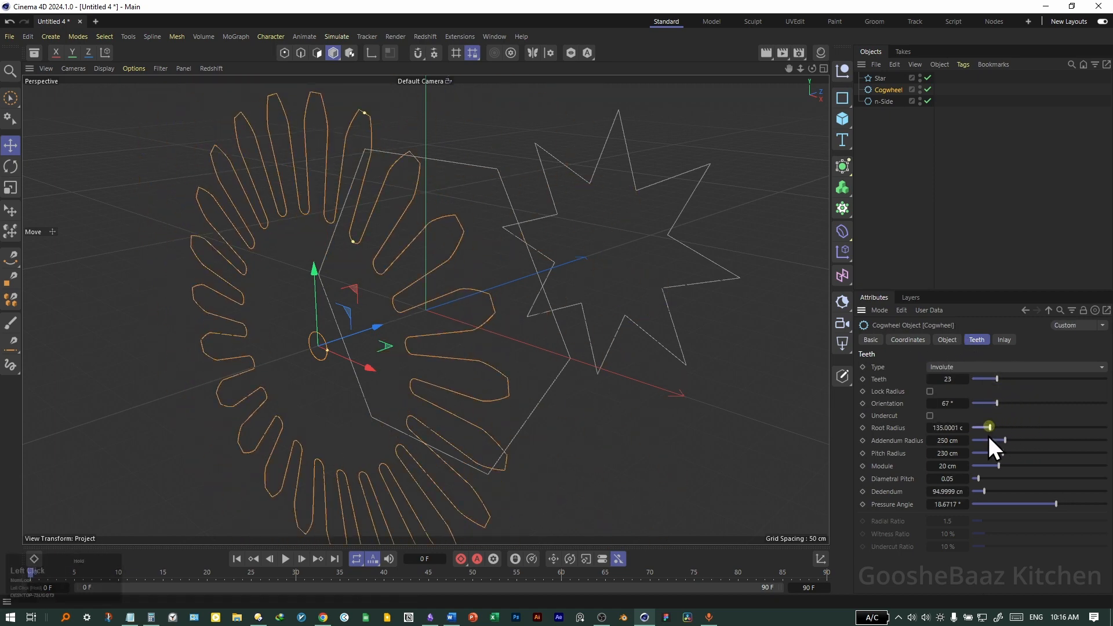
- Add a text spline reading "change the text" in Rockwell Extra Bold
left_click(840, 141)
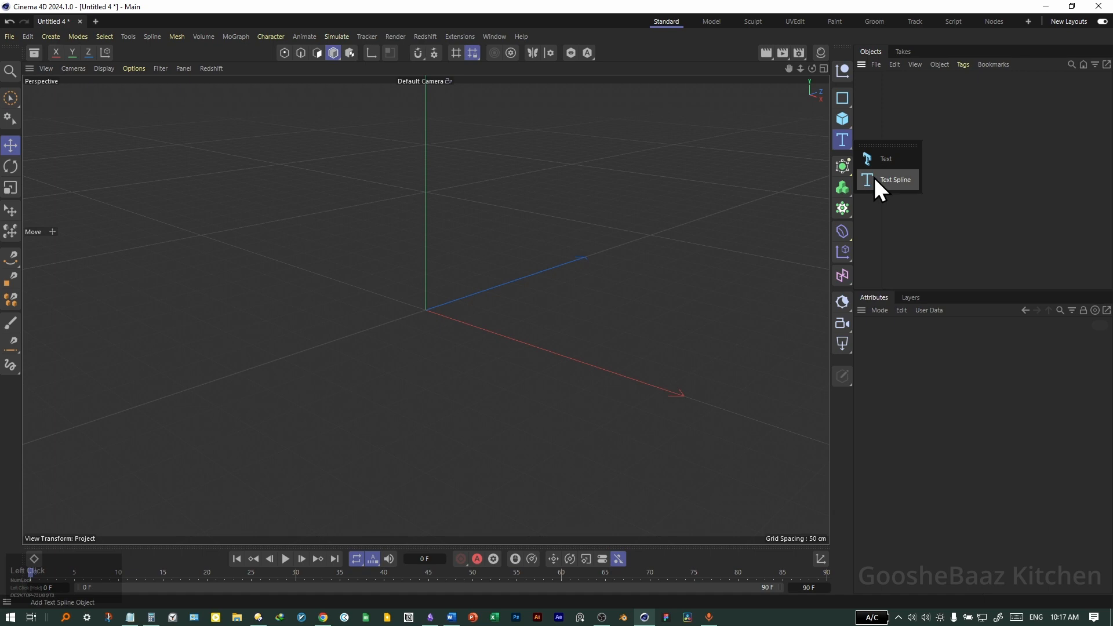
left_click(881, 178)
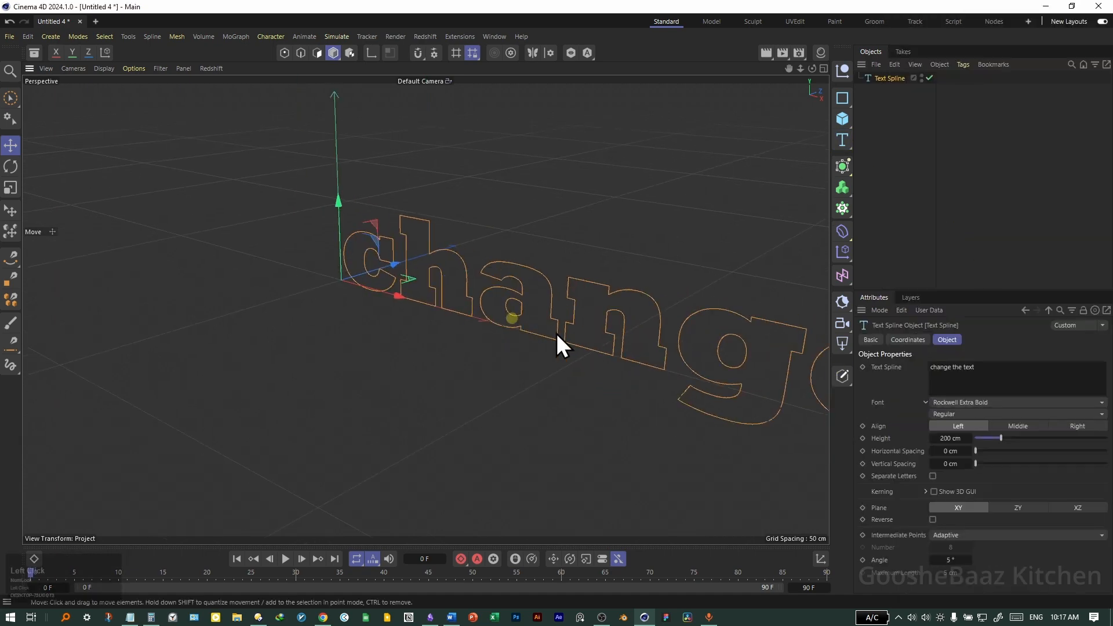
- Align the text spline to the right and adjust its height to about 194 cm and horizontal spacing to about 92 cm
left_click(1017, 426)
left_click(1077, 426)
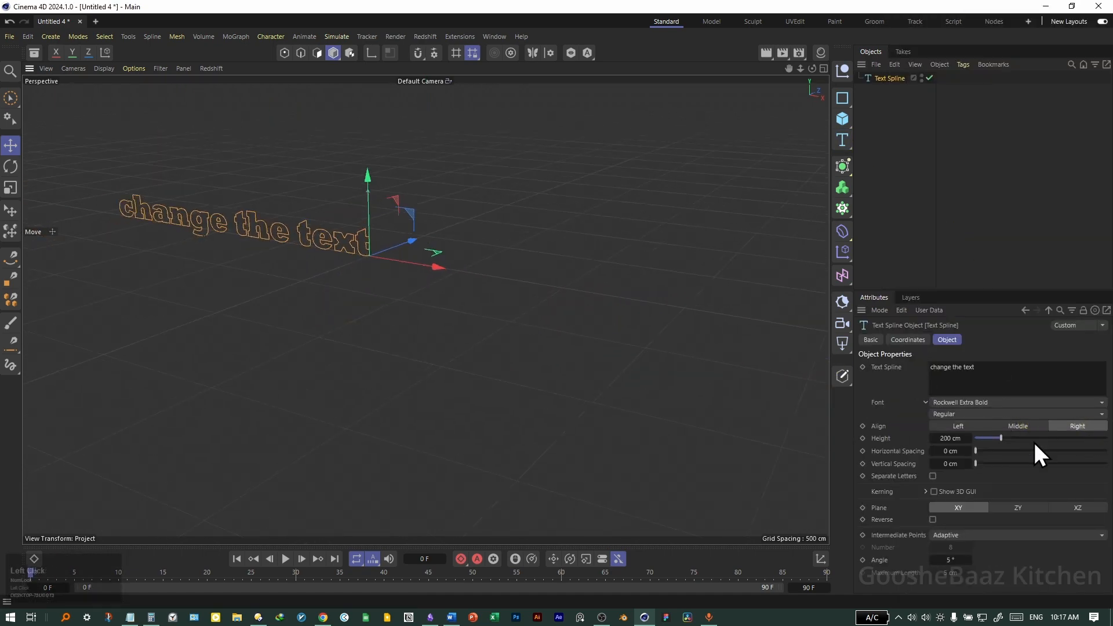
left_click_drag(976, 463, 1101, 467)
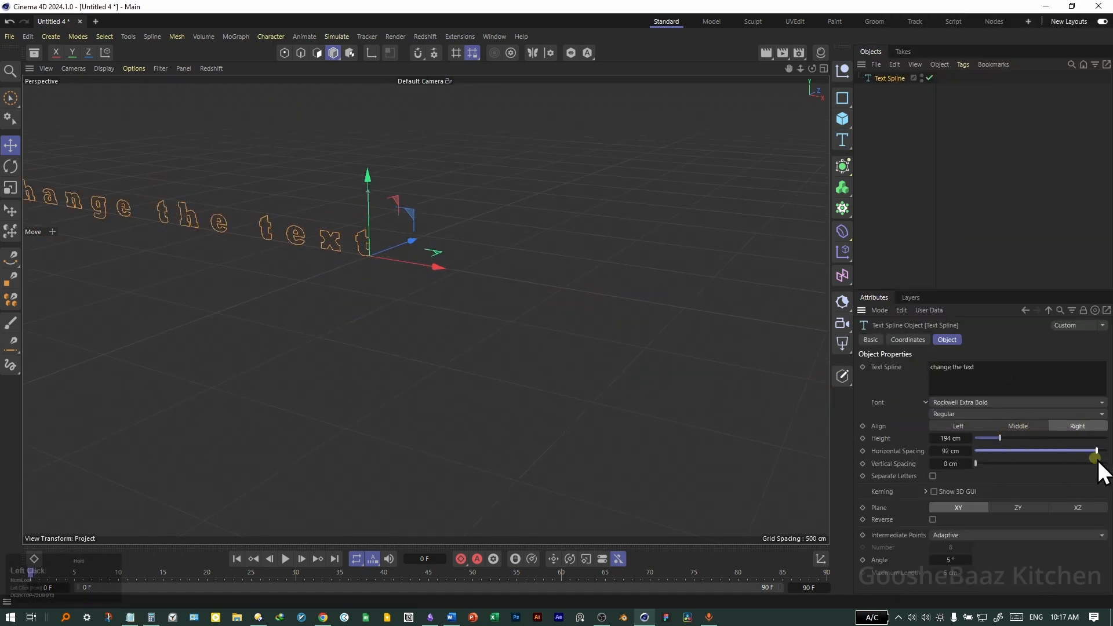
mouse_move(1001, 438)
left_mouse_down()
mouse_move(1026, 457)
mouse_move(1013, 445)
left_mouse_up()
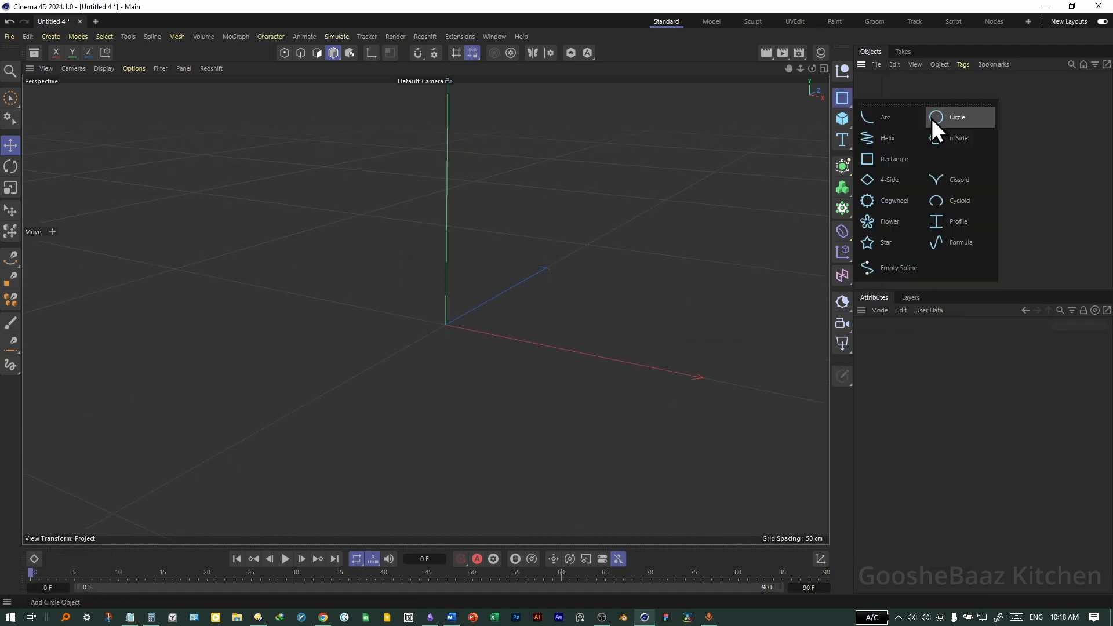
- Add a circle spline with a 221 cm radius, trying the ZY plane before returning it to XY
left_click(930, 118)
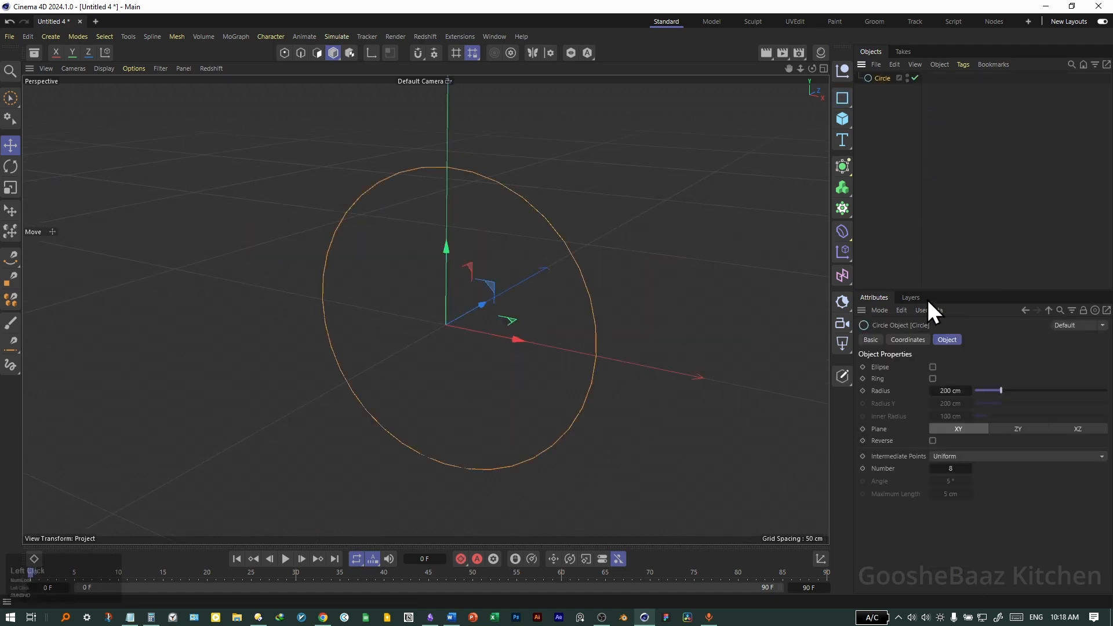
left_click_drag(1003, 391, 1004, 391)
left_click(1021, 430)
left_click(970, 428)
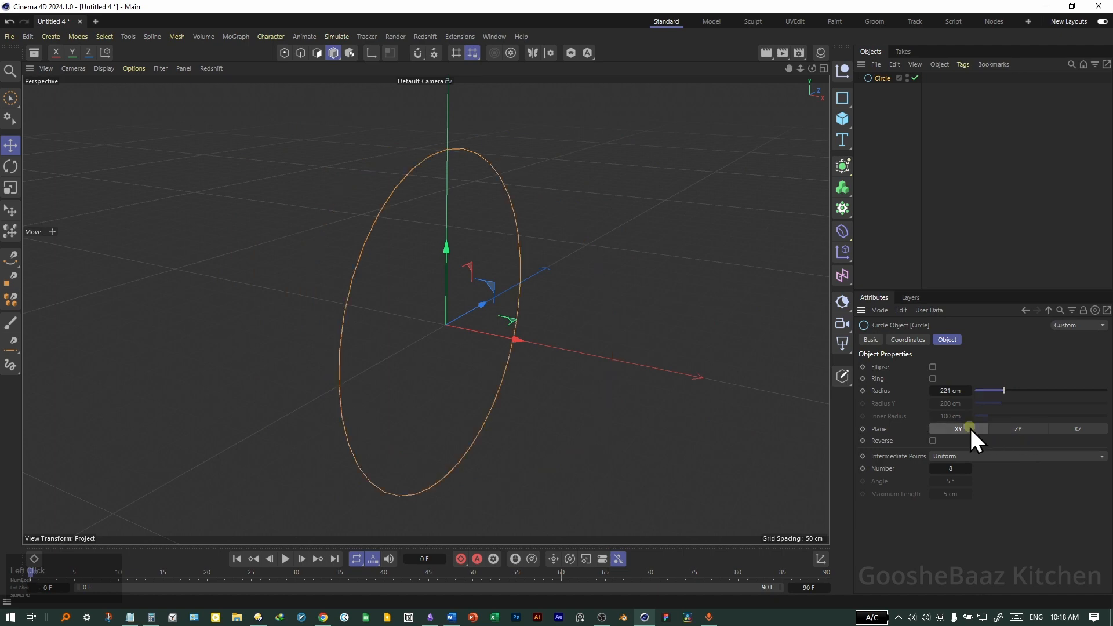
right_click(883, 78)
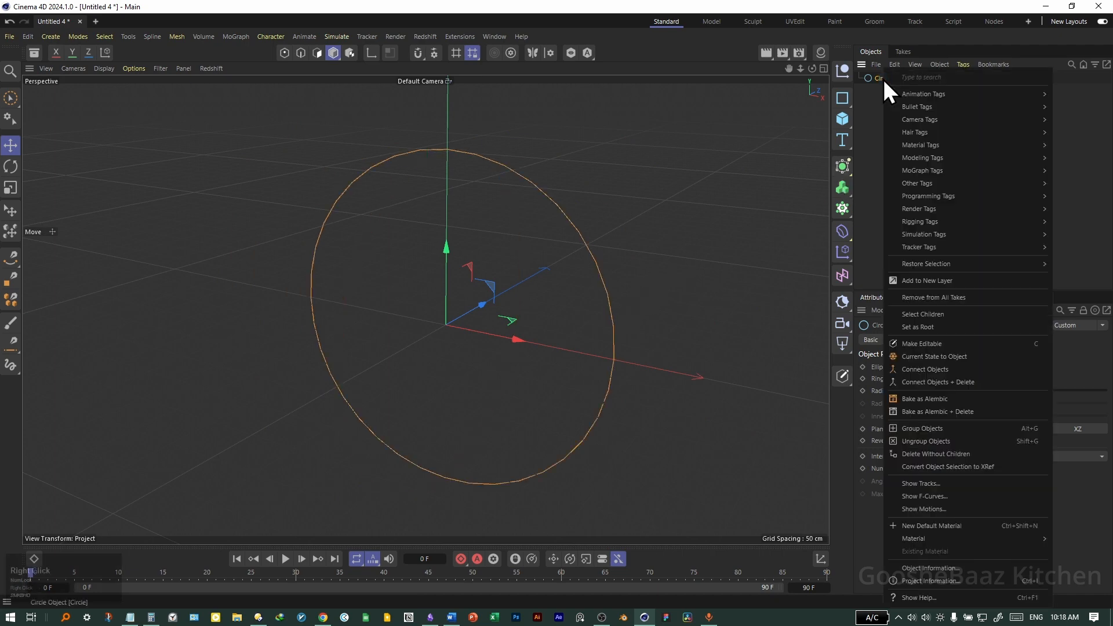
left_click(949, 344)
key("ctrl+z")
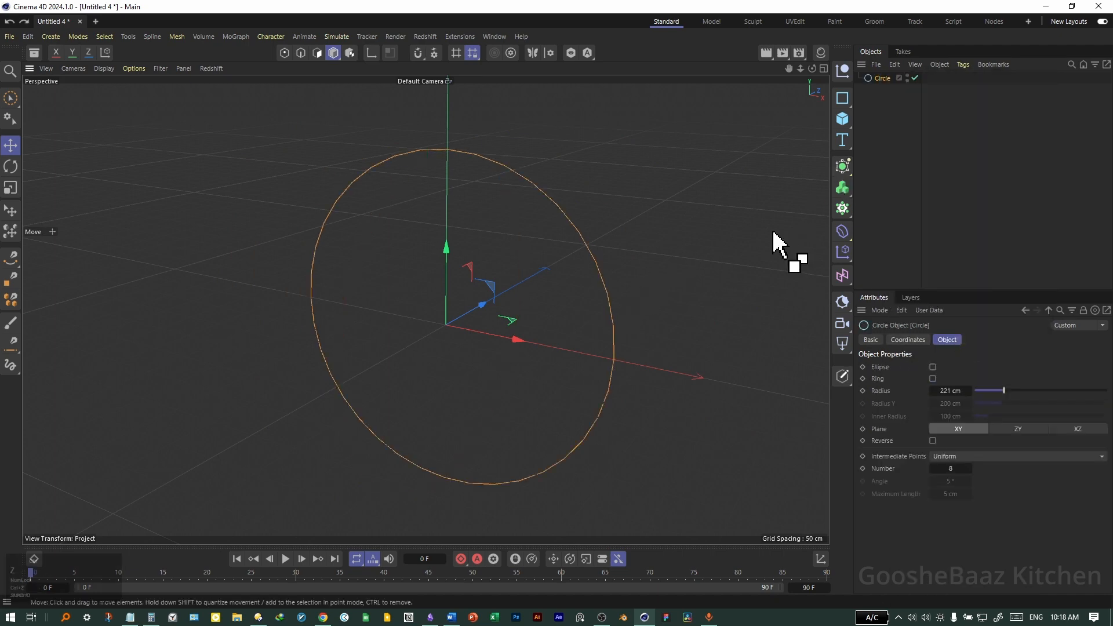
- Convert the circle primitive into an editable spline
right_click(880, 78)
left_click(986, 345)
key("ctrl+z")
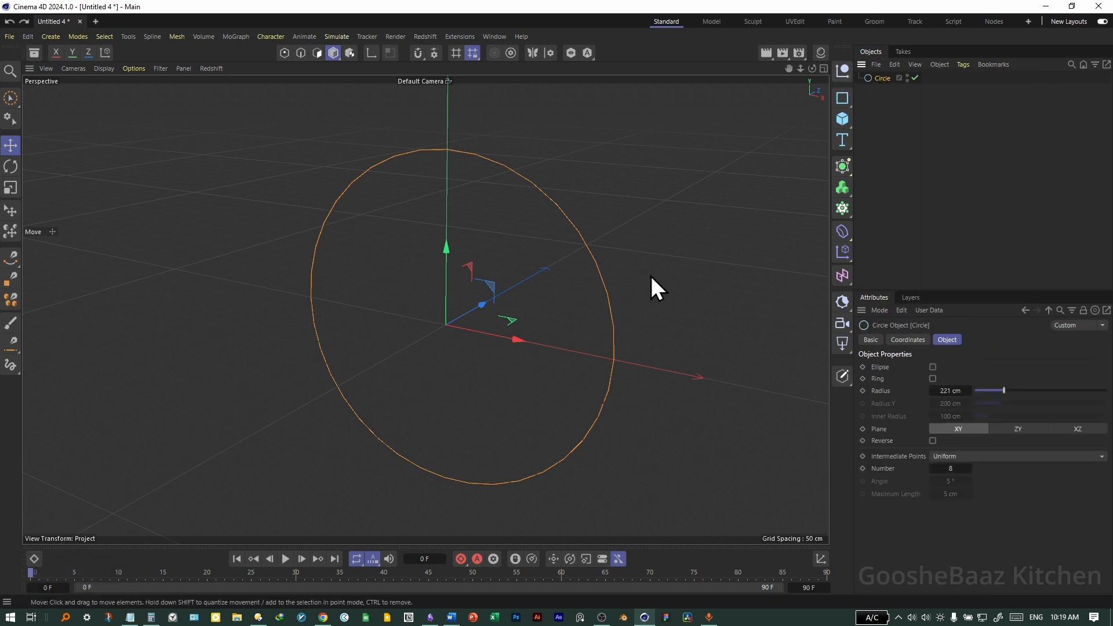
key("ctrl+y")
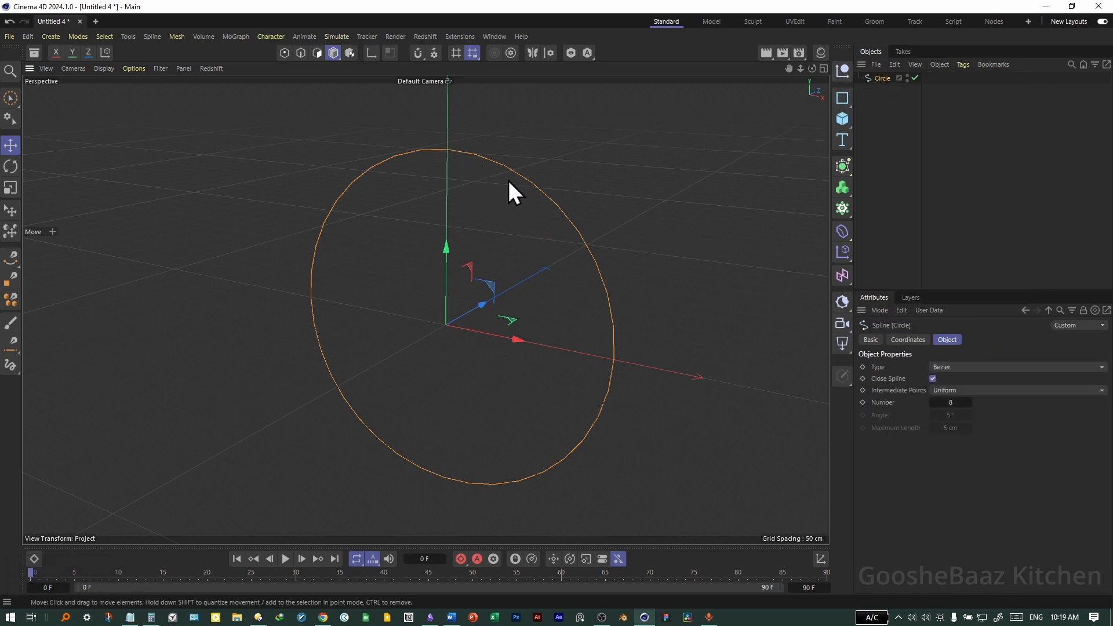
- Reshape the editable circle in point mode by moving its uppermost point
left_click(285, 53)
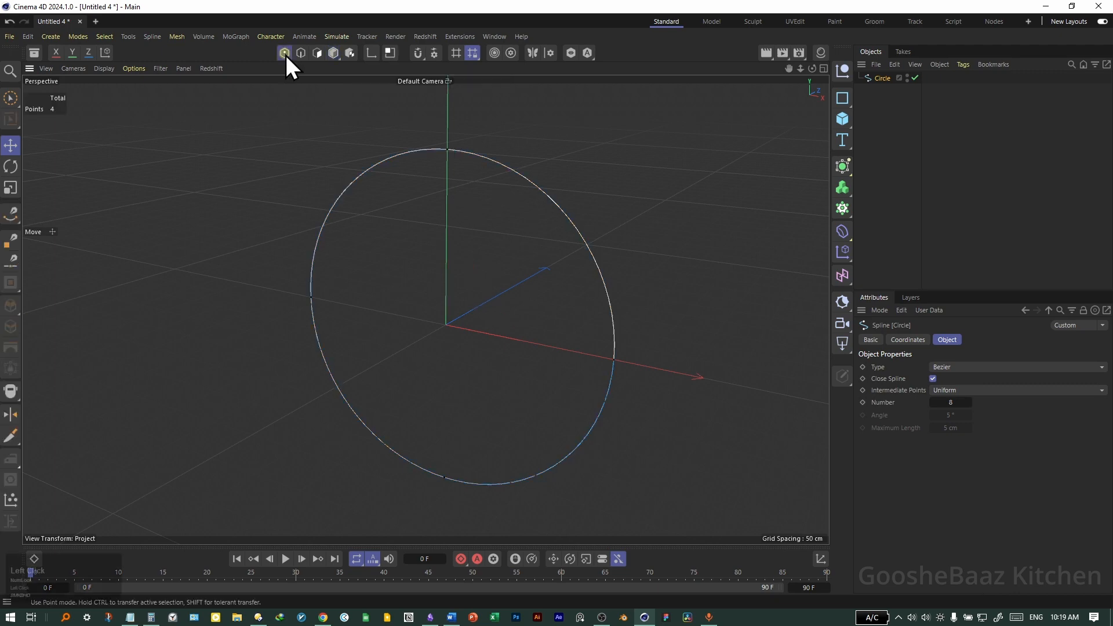
left_click(300, 53)
left_click(283, 54)
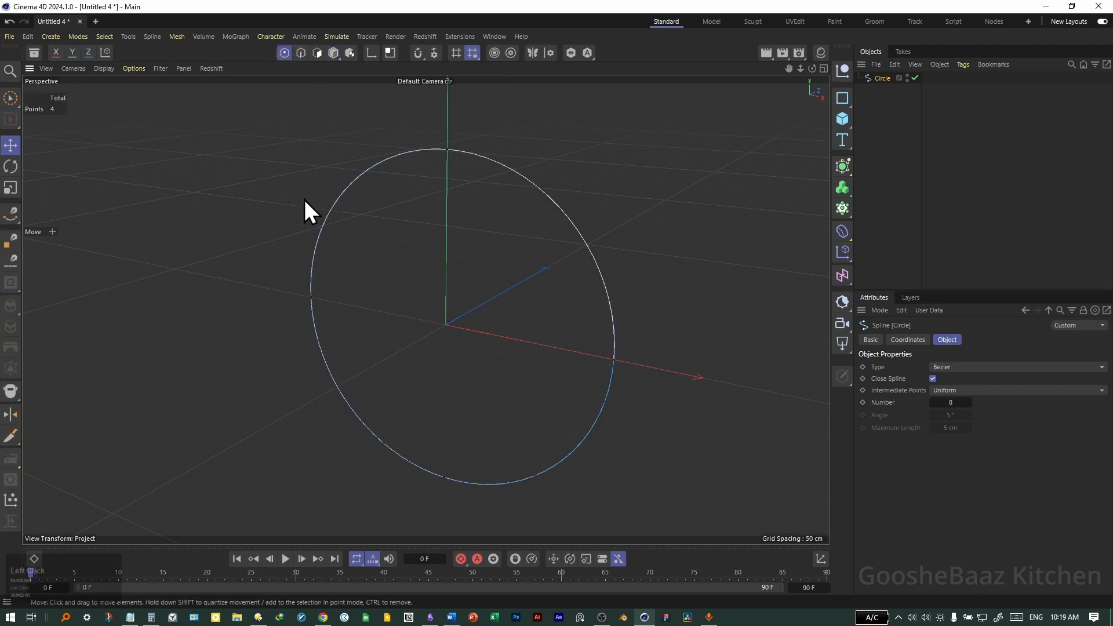
left_click(445, 151)
left_click_drag(446, 115, 616, 357)
- Add a new text spline with the default text and make it editable
left_click(847, 98)
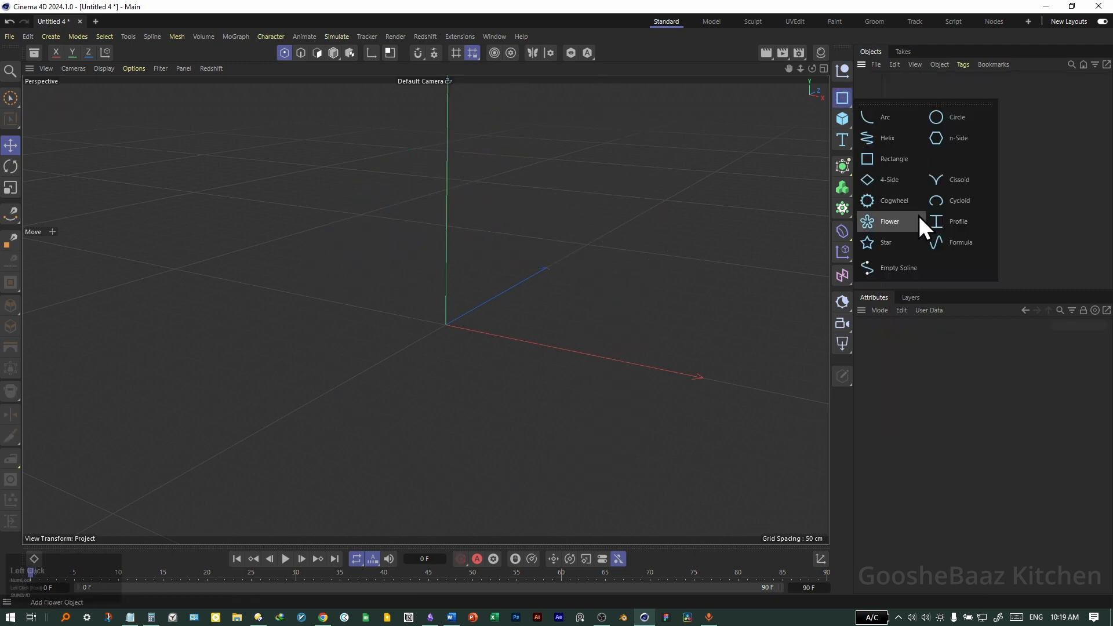
left_click(1026, 165)
left_click(842, 140)
left_click(889, 178)
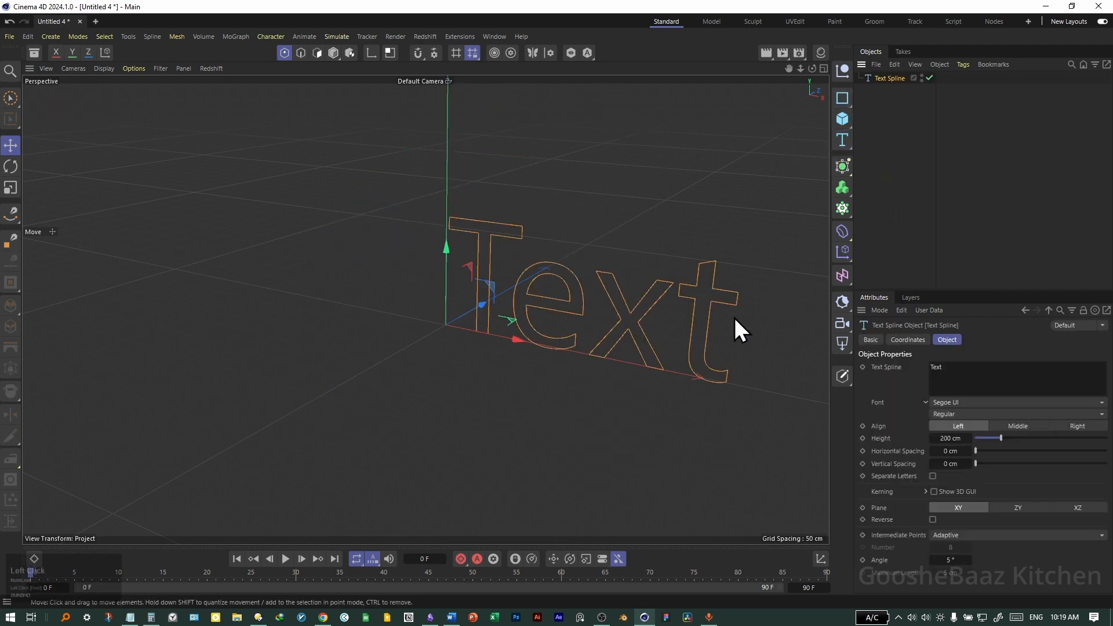
key("c")
- Move the top point of the letter e up about 55 cm and pull a point on its upper right curve outward
left_click(552, 262)
left_click_drag(550, 226, 552, 180)
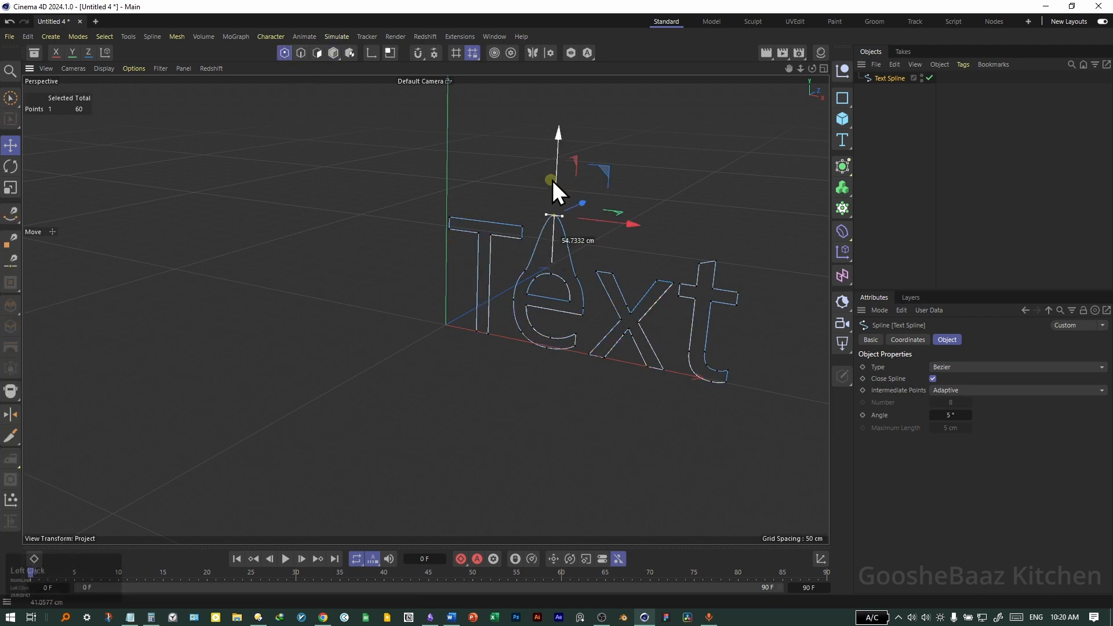
left_click(576, 270)
left_click(580, 276)
mouse_move(581, 276)
left_mouse_down()
mouse_move(670, 243)
mouse_move(601, 270)
left_mouse_up()
- Select the points around the letters T and e with Rectangle Selection and rotate them
left_click(10, 98)
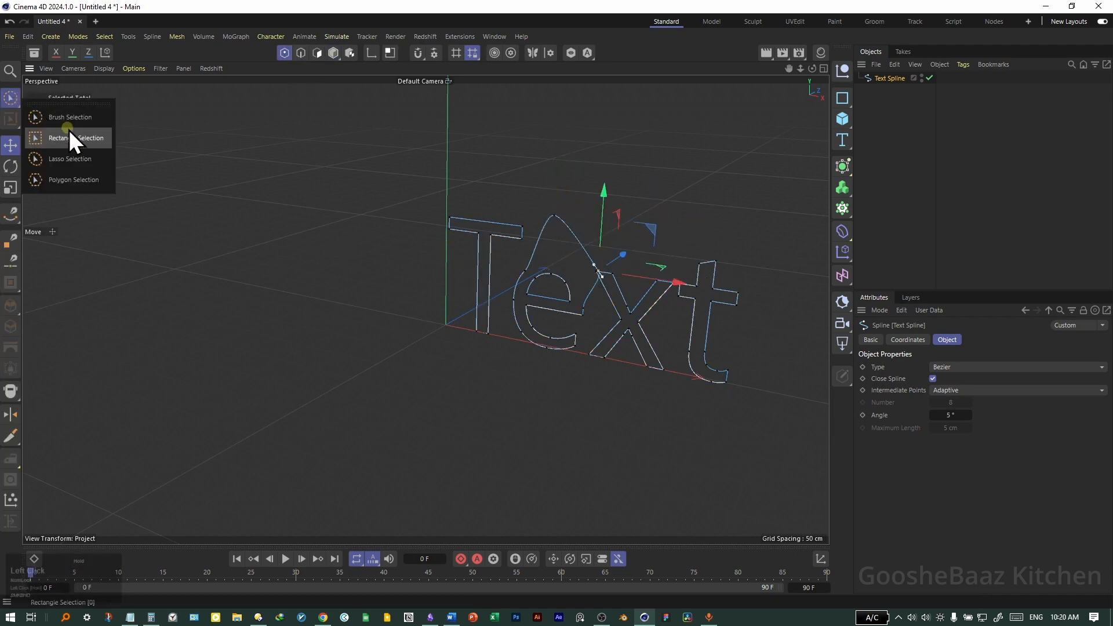
left_click(70, 132)
left_click_drag(453, 182, 617, 386)
key("r")
left_click_drag(584, 278, 637, 349)
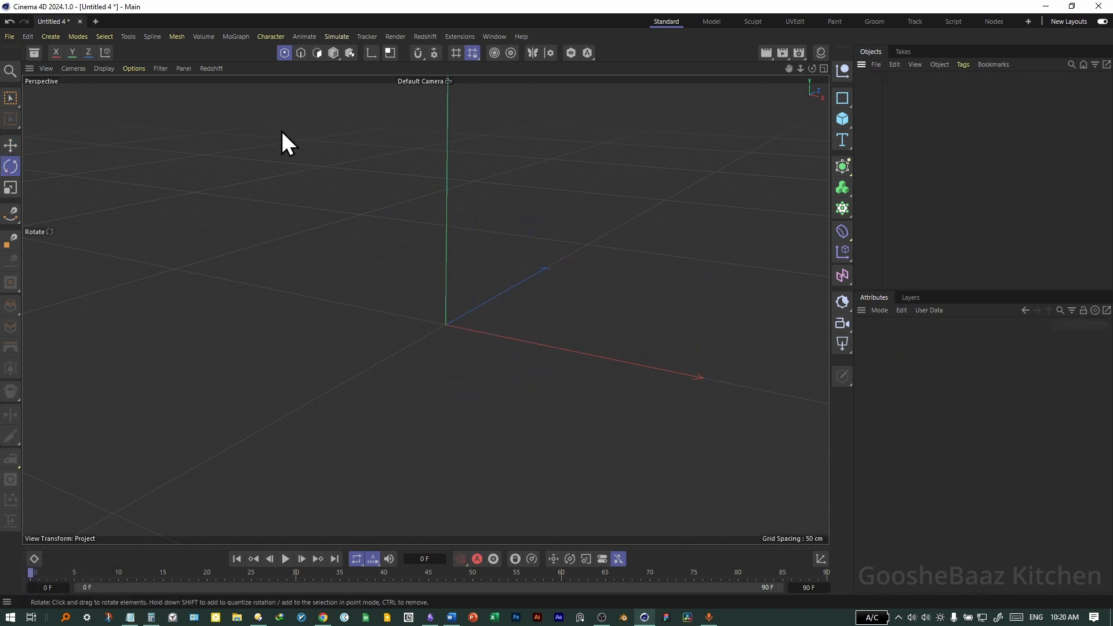
- Detach the spline commands as a floating palette over the viewport
left_click(152, 37)
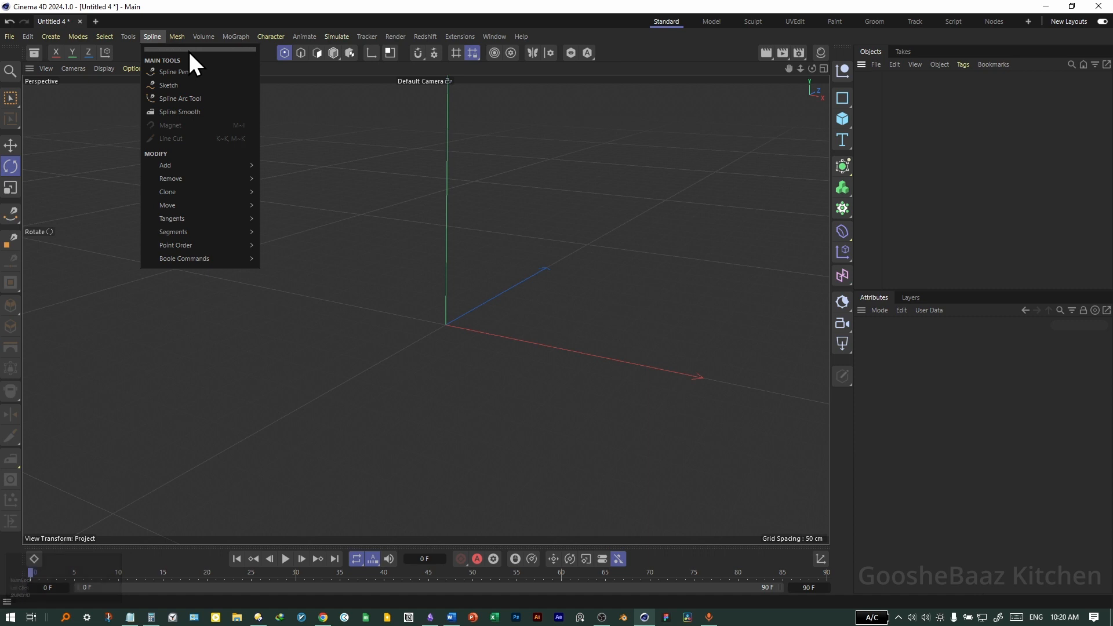
left_click_drag(187, 50, 183, 252)
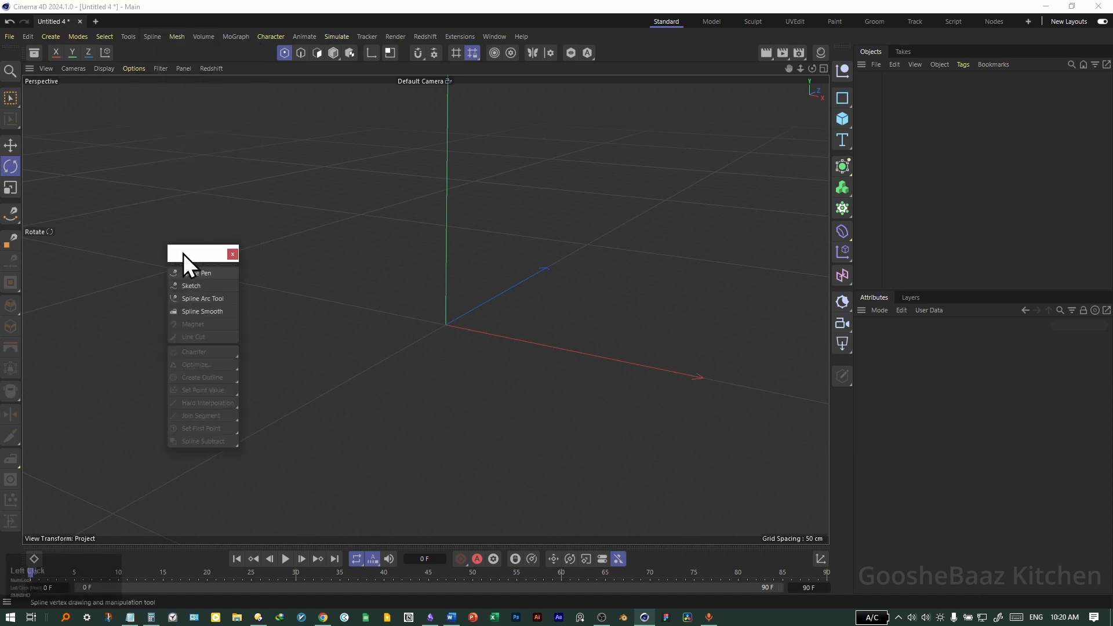
- Draw a zigzag of straight segments beside the vertical axis in the Front view with the Spline Pen
left_click(218, 276)
middle_click(548, 435)
middle_click(550, 417)
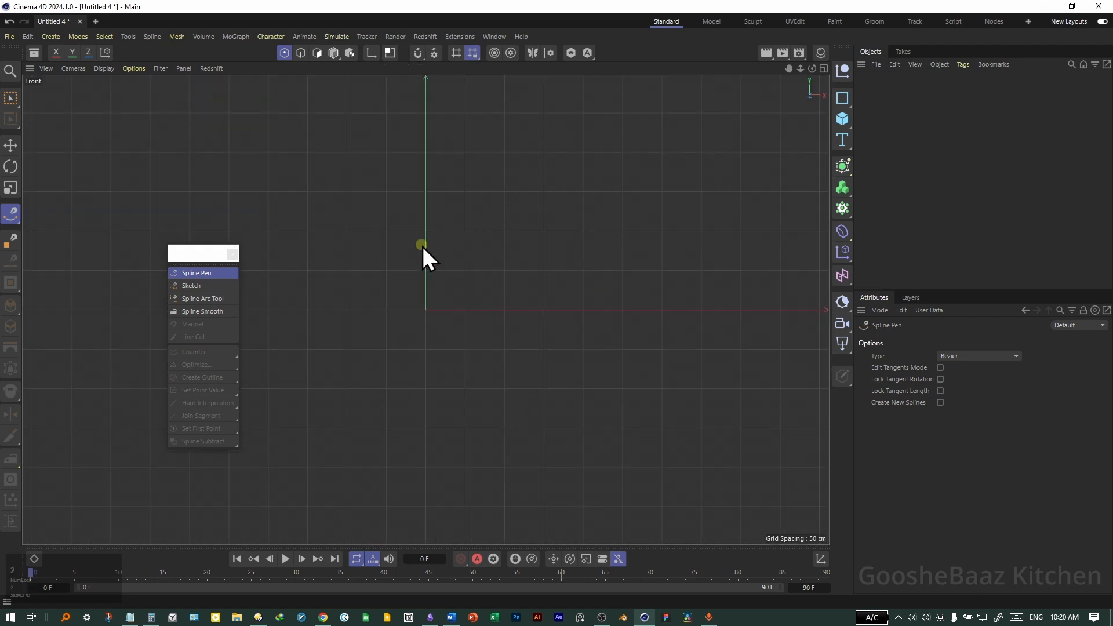
key("ctrl+z")
left_click(436, 124)
left_click(549, 123)
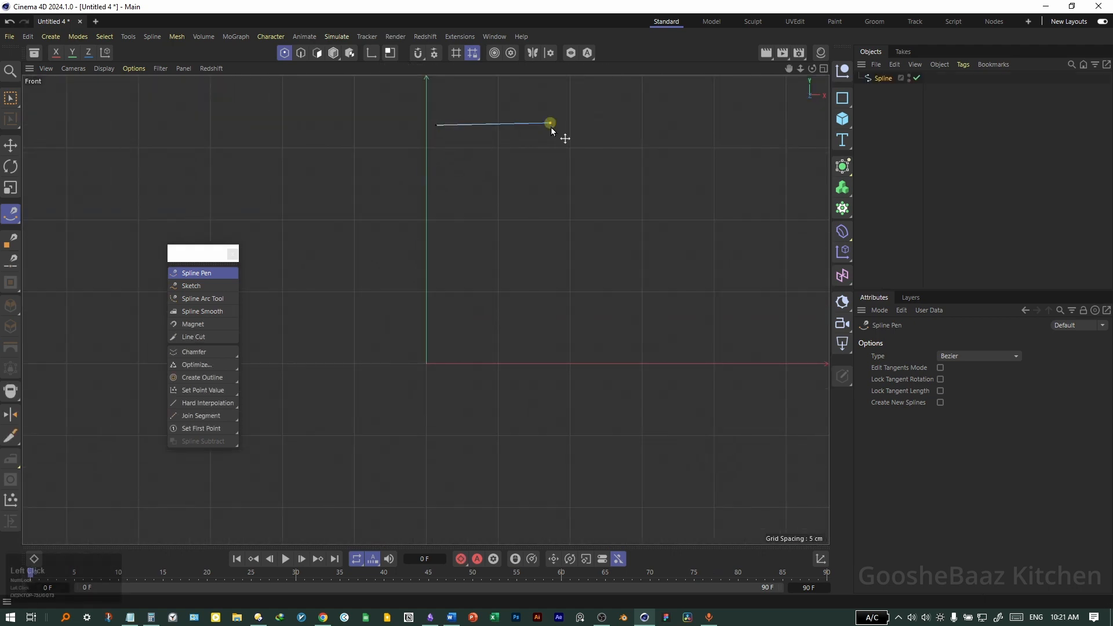
left_click(493, 212)
left_click(595, 218)
left_click(521, 283)
- Continue the spline with a curved lower section, run it back up on the other side and close it at its first point
left_click_drag(562, 322, 566, 356)
left_click(498, 397)
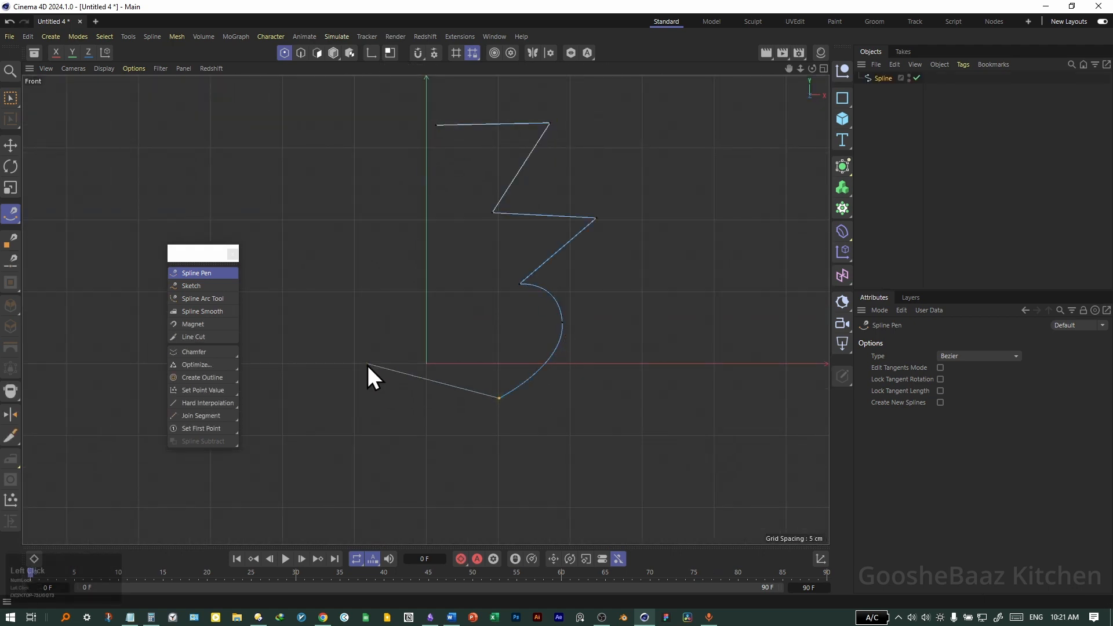
left_click(366, 363)
left_click(360, 217)
left_click_drag(448, 174, 448, 167)
left_click(438, 126)
middle_click(641, 251)
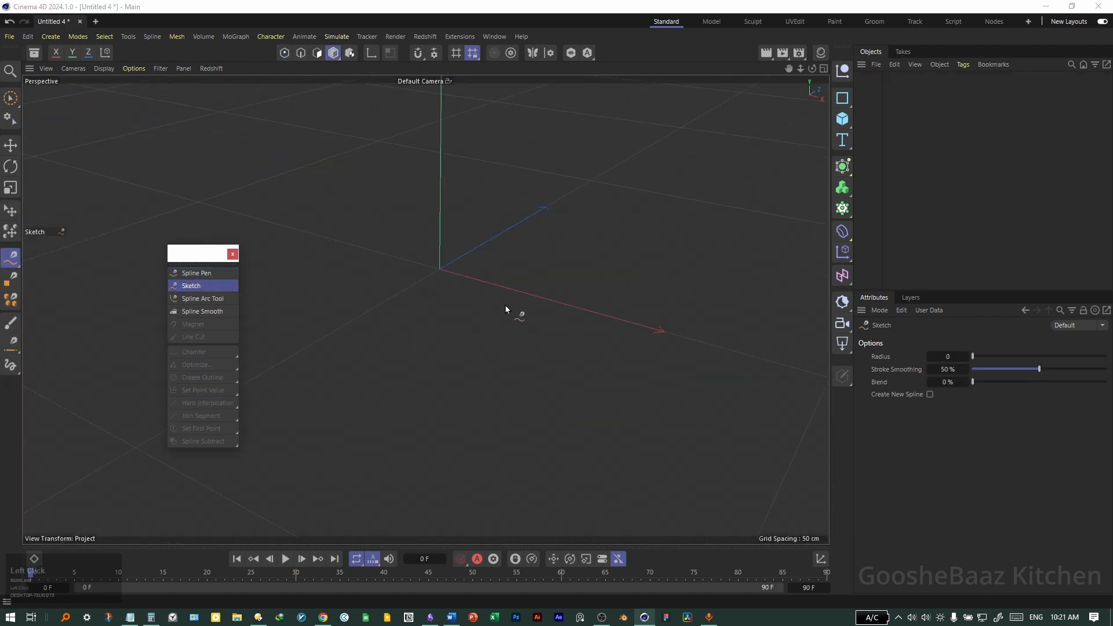
- Draw a freehand profile curve in the Front view with the Sketch tool, starting on the vertical axis
middle_click(505, 305)
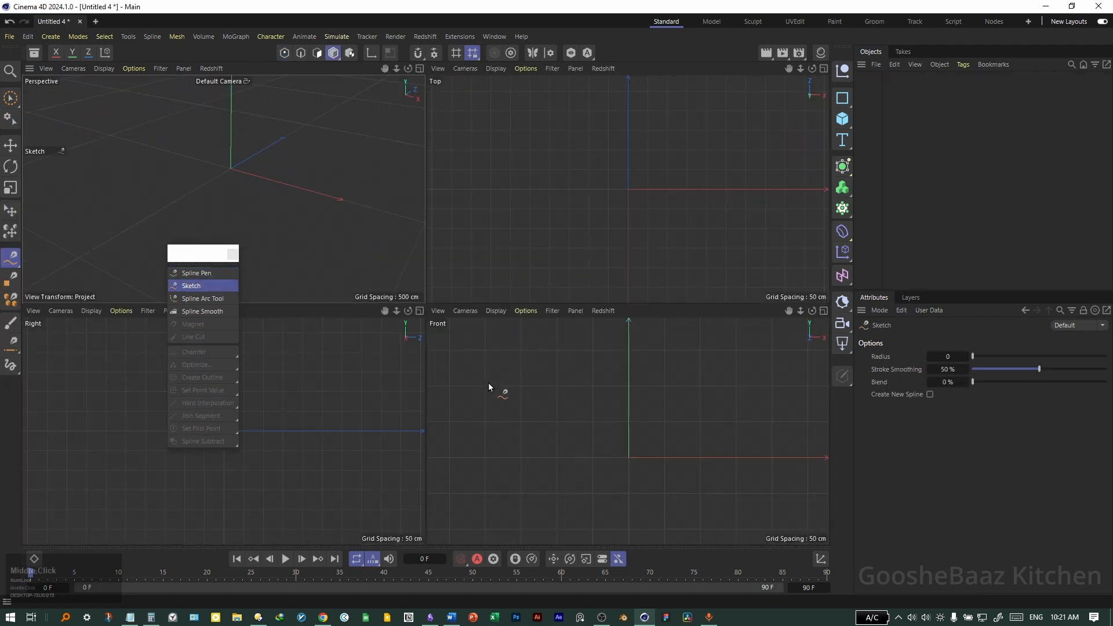
middle_click(562, 399)
scroll(433, 224, "up", 1)
left_click_drag(476, 237, 491, 233, "alt")
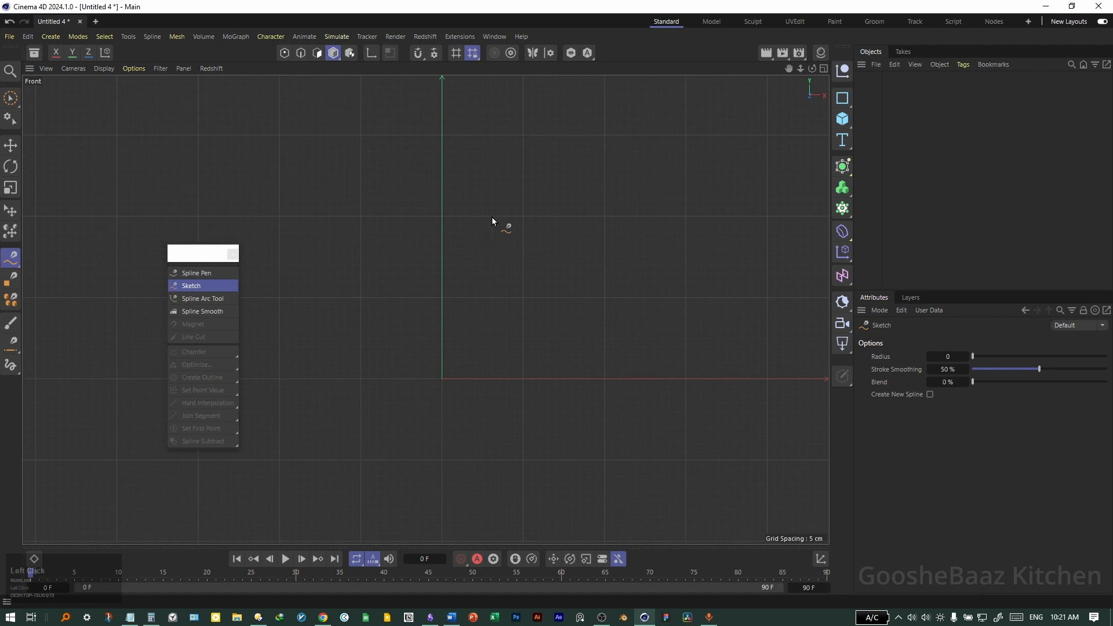
mouse_move(441, 134)
left_mouse_down()
mouse_move(512, 148)
mouse_move(488, 211)
mouse_move(514, 339)
left_mouse_up()
left_click_drag(514, 339, 488, 371)
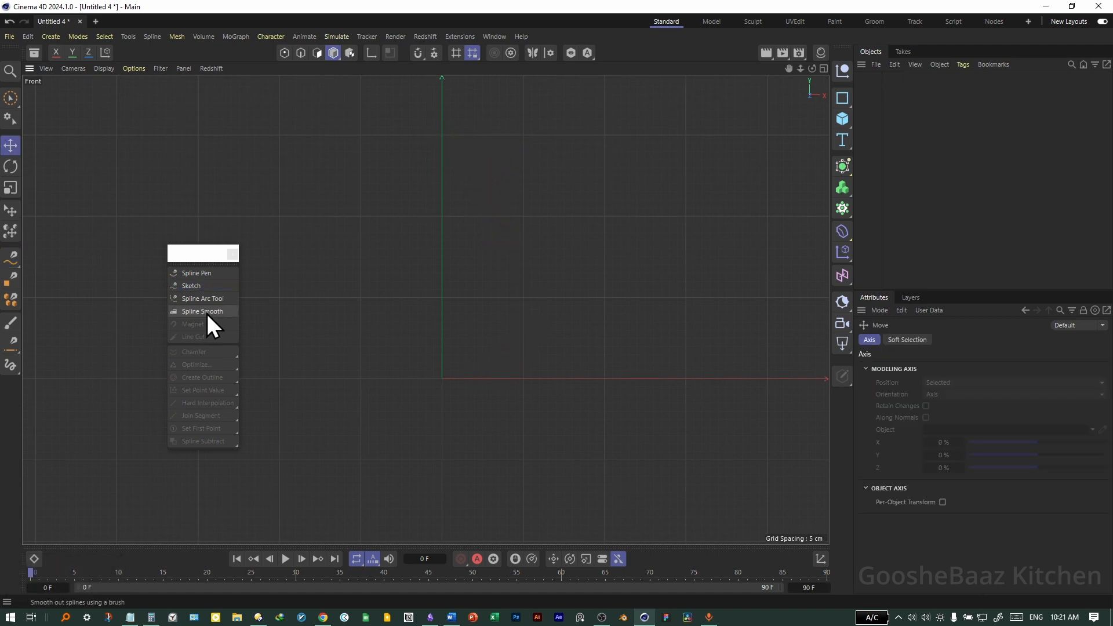
- Sketch a freehand half-vase profile from the vertical axis down to the origin and switch to point mode
left_click(200, 286)
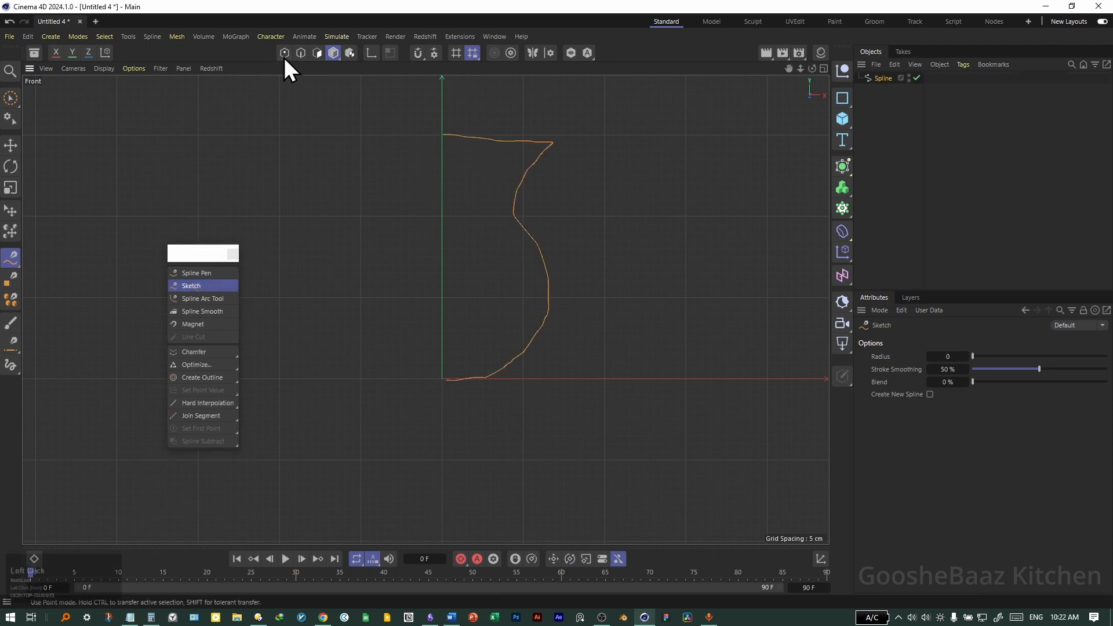
left_click(284, 53)
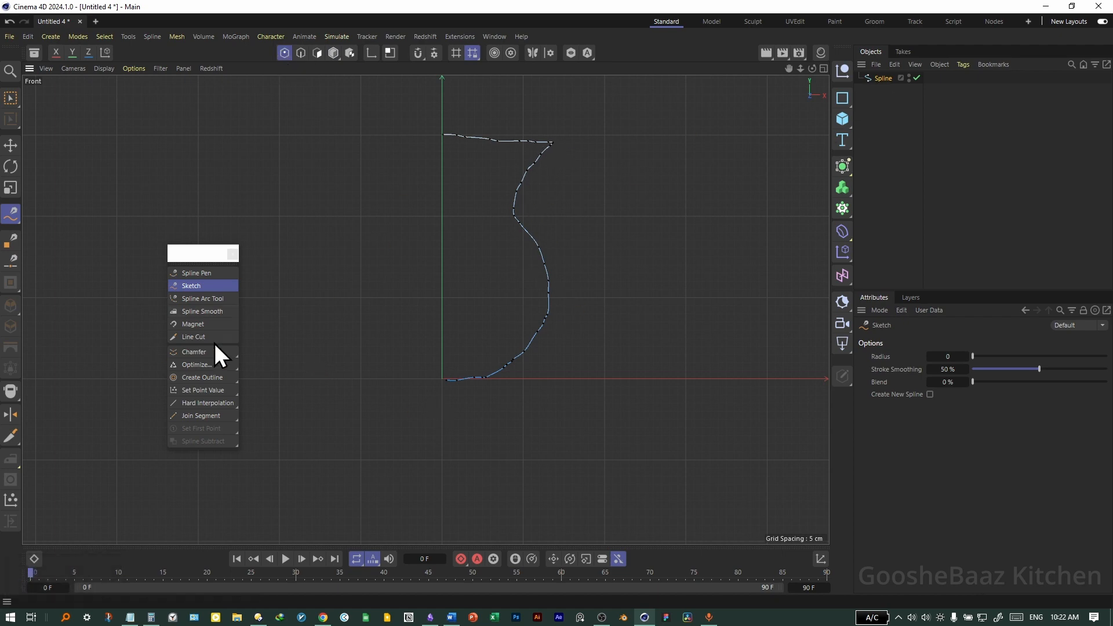
- Smooth the sketched profile along its whole length with Spline Smooth at radius 50 and strength 100%
left_click(202, 312)
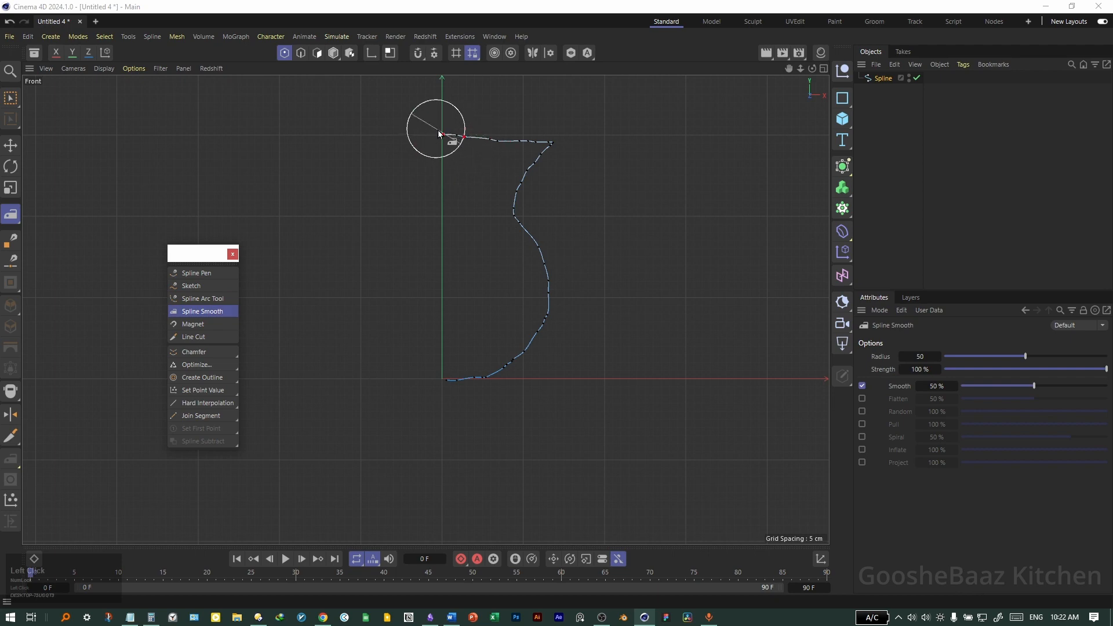
mouse_move(435, 124)
left_mouse_down()
mouse_move(513, 142)
mouse_move(533, 176)
mouse_move(546, 262)
mouse_move(458, 390)
left_mouse_up()
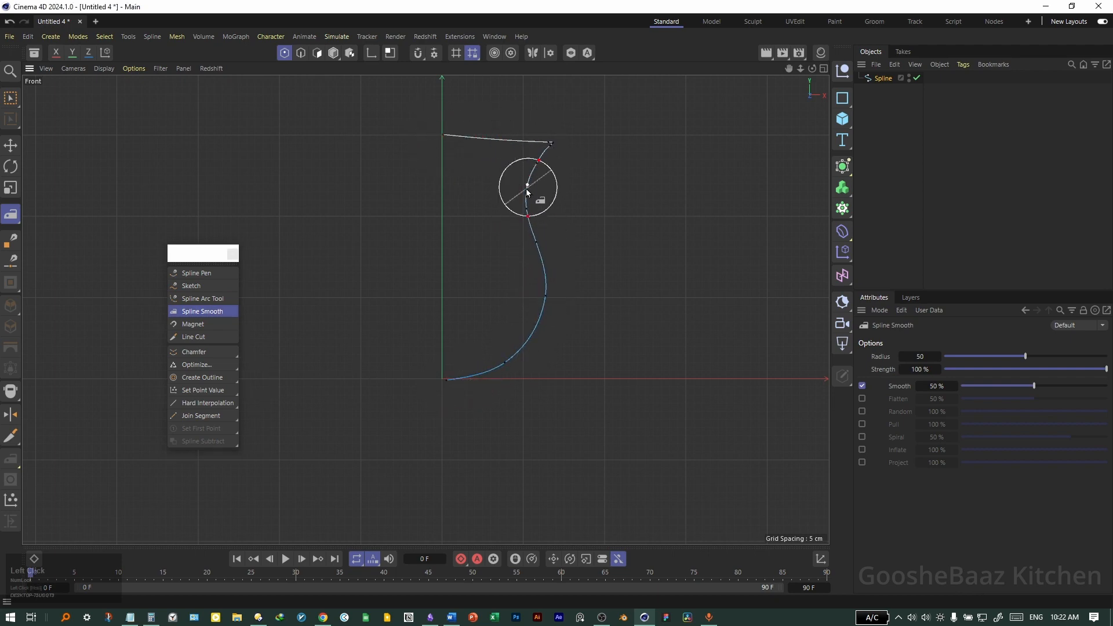
key("2")
left_click_drag(530, 194, 553, 195)
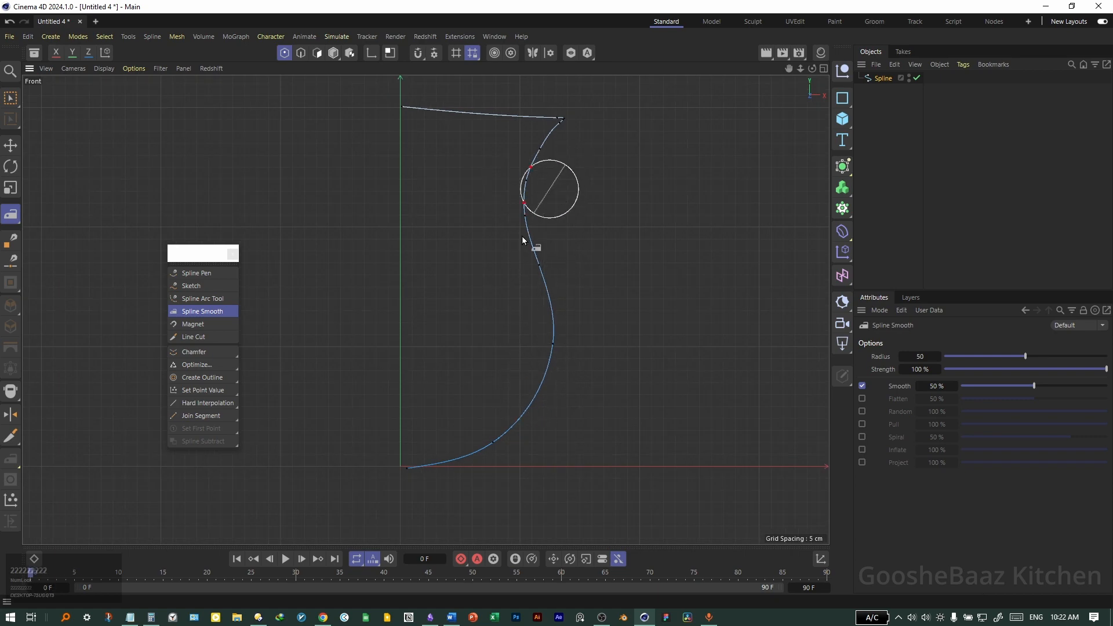
- Change the Spline Smooth brush to radius 75 and lower its strength to about 55%
left_click(998, 355)
left_click_drag(998, 355, 1051, 369)
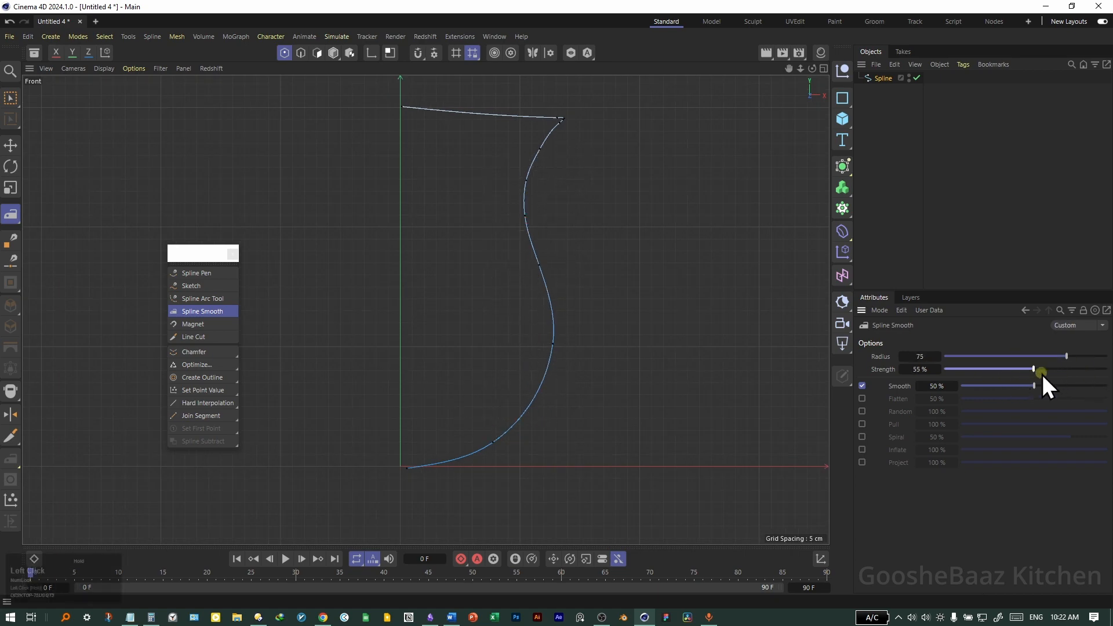
- Deform the profile along its length with the Magnet tool at 30 cm radius in Smear mode
left_click(200, 324)
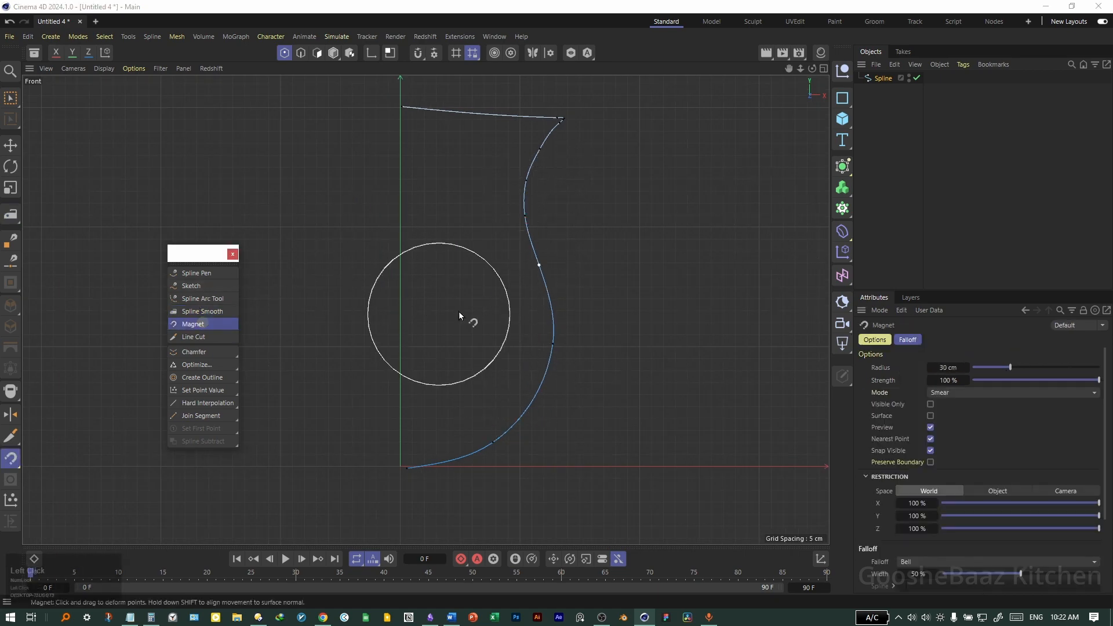
mouse_move(541, 248)
left_mouse_down()
mouse_move(556, 371)
mouse_move(599, 252)
mouse_move(494, 130)
mouse_move(563, 149)
mouse_move(523, 179)
mouse_move(643, 379)
left_mouse_up()
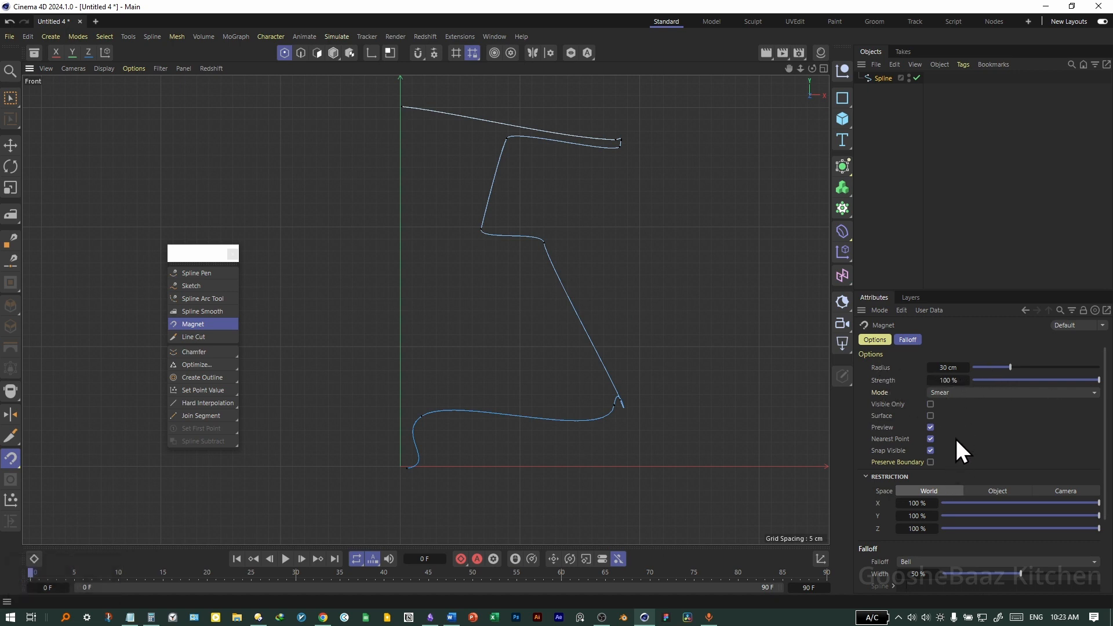
scroll(956, 440, "down", 3)
scroll(939, 509, "up", 3)
left_click(974, 392)
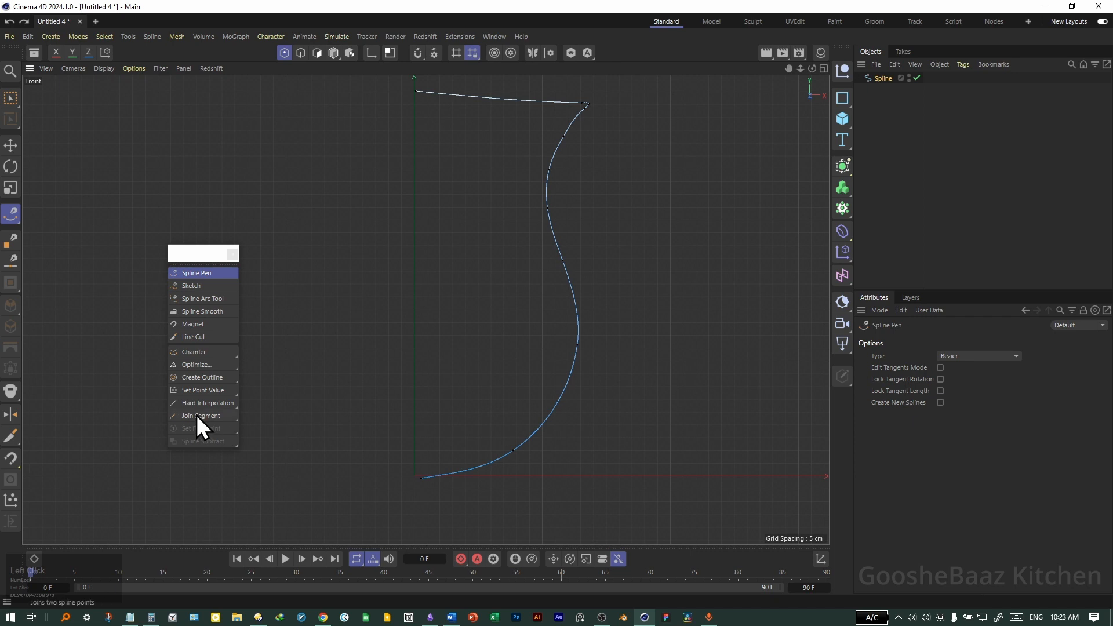
- Detach the spline interpolation commands as a floating palette and select the point at the profile's upper corner with the Spline Pen
left_click_drag(206, 404, 320, 386)
scroll(597, 111, "up", 1)
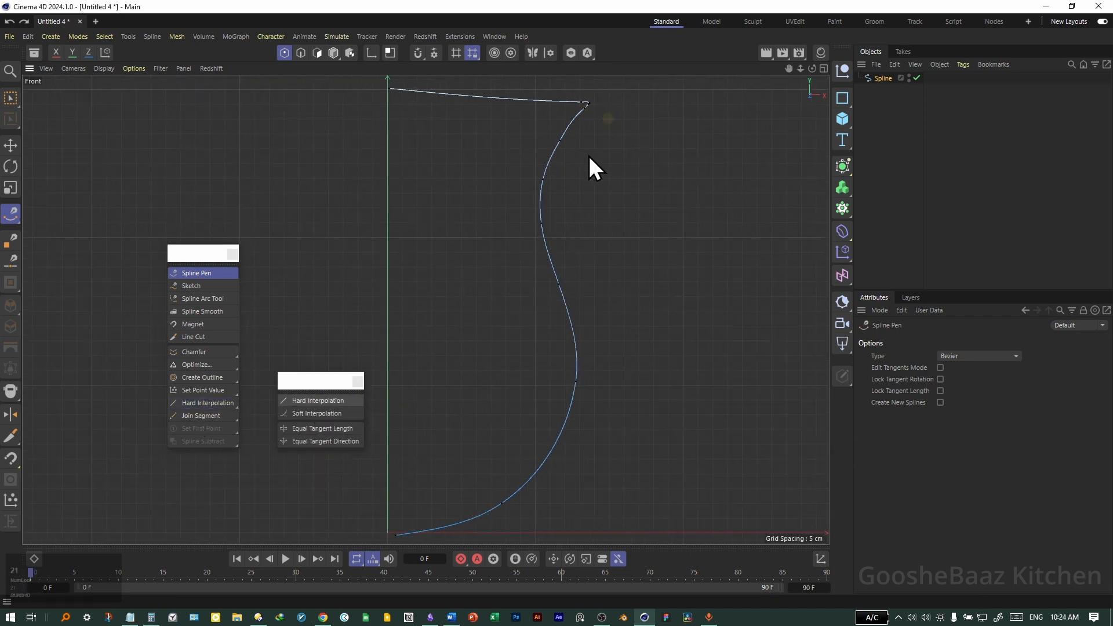
scroll(589, 156, "up", 10)
left_click(656, 184)
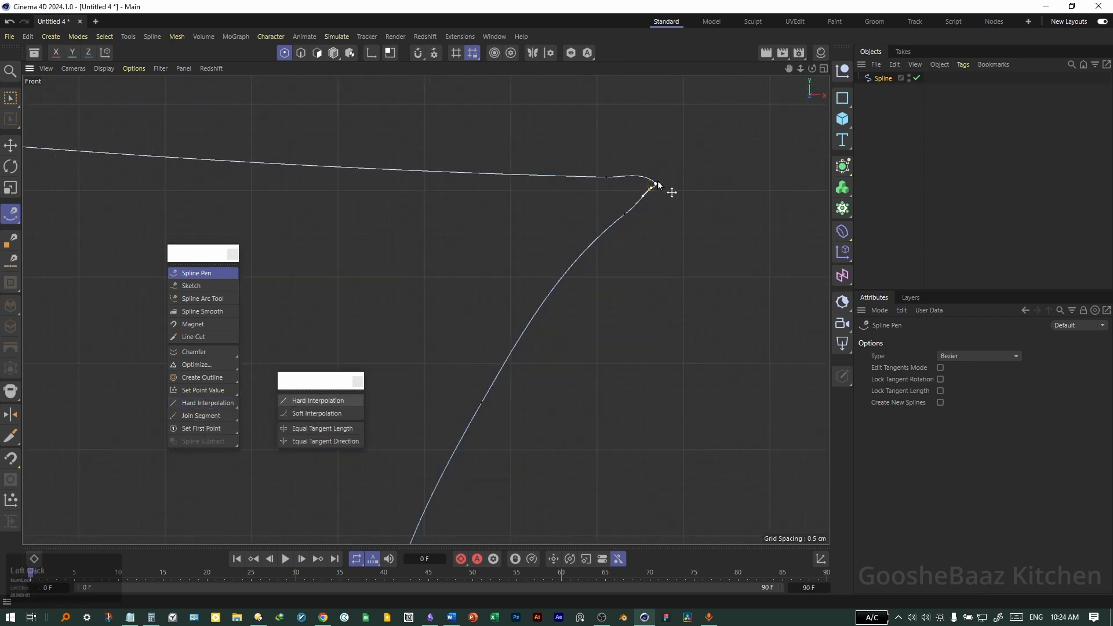
left_click(657, 184)
key("2")
left_click_drag(663, 189, 707, 200)
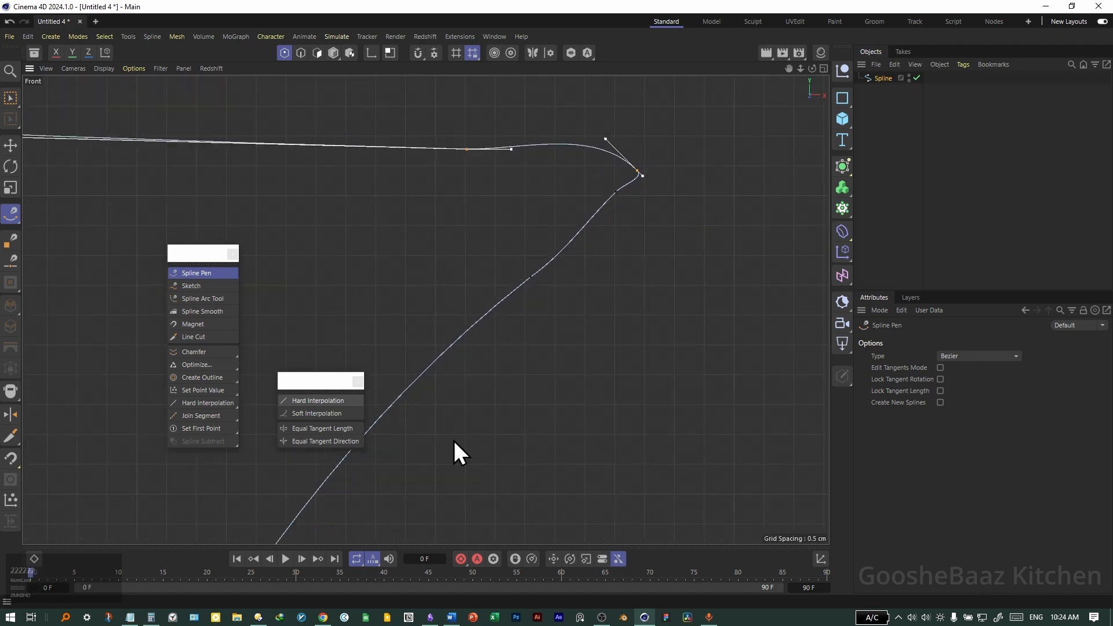
key("2")
mouse_move(645, 374)
left_mouse_down()
mouse_move(552, 395)
mouse_move(659, 242)
left_mouse_up()
key("1")
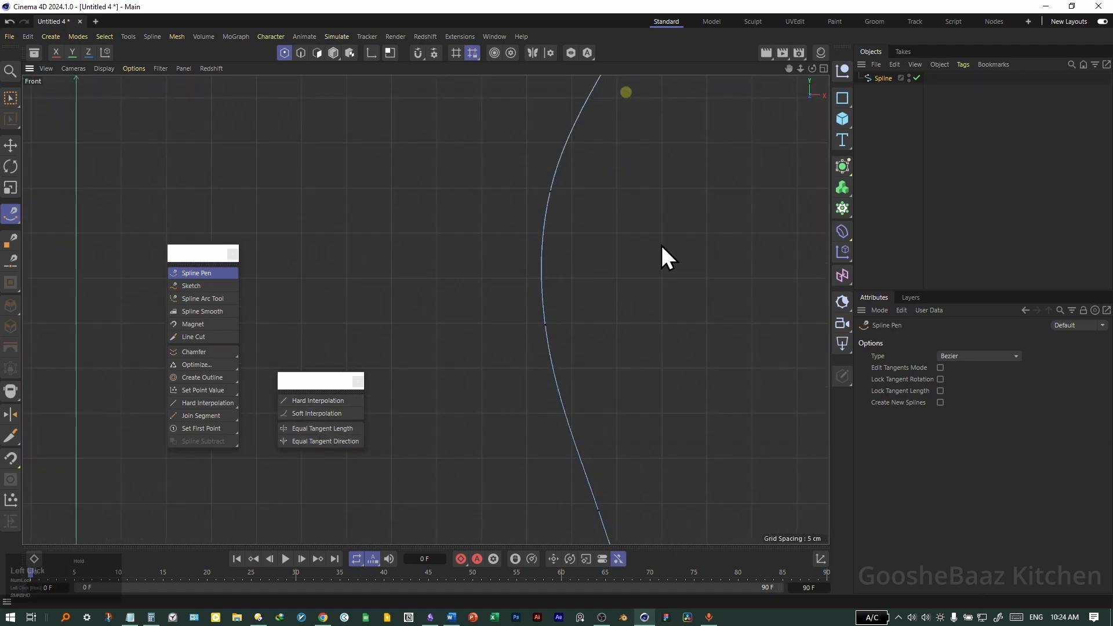
- Apply Hard Interpolation to the profile points above and below the lower bulge
scroll(571, 401, "down", 3)
key("1")
left_click_drag(578, 403, 547, 190)
left_click(589, 430)
scroll(595, 436, "up", 2)
key("1")
left_click_drag(595, 435, 572, 329)
left_click(319, 401)
key("2")
key("1")
left_click_drag(579, 201, 572, 291)
key("2")
left_click(564, 295)
left_click(338, 404)
- Apply Soft Interpolation to the point on the lower bulge and pull it outward
key("1")
left_click_drag(588, 448, 640, 343)
left_click(579, 382)
left_click(320, 413)
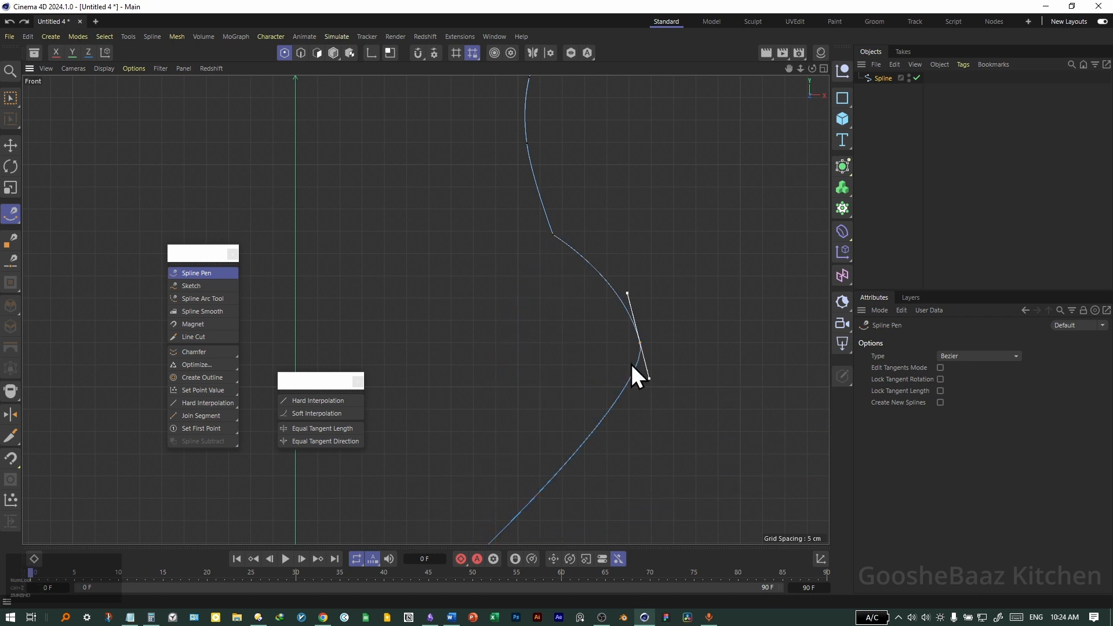
- Switch the bulge point to Hard Tangents and back to Soft Tangents
right_click(642, 344)
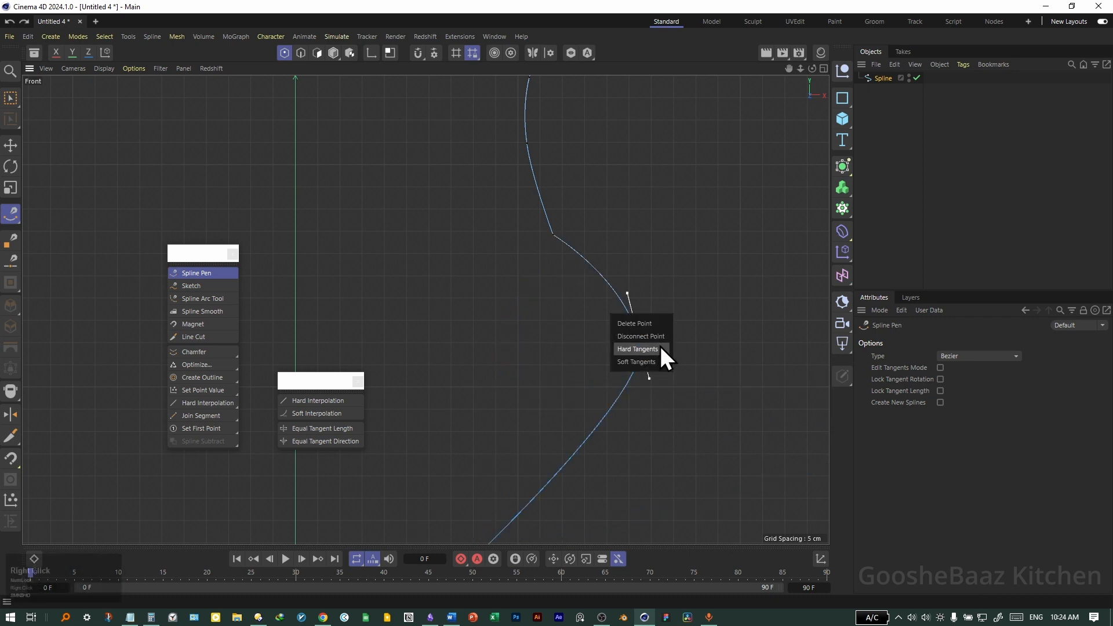
left_click(650, 364)
right_click(652, 359)
left_click(652, 351)
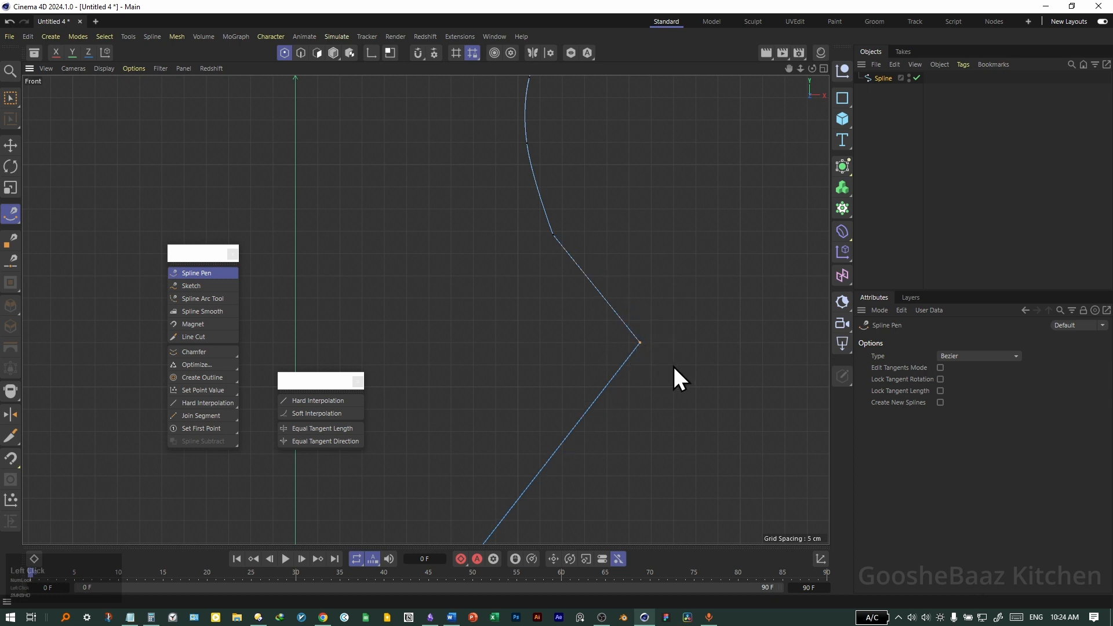
right_click(643, 342)
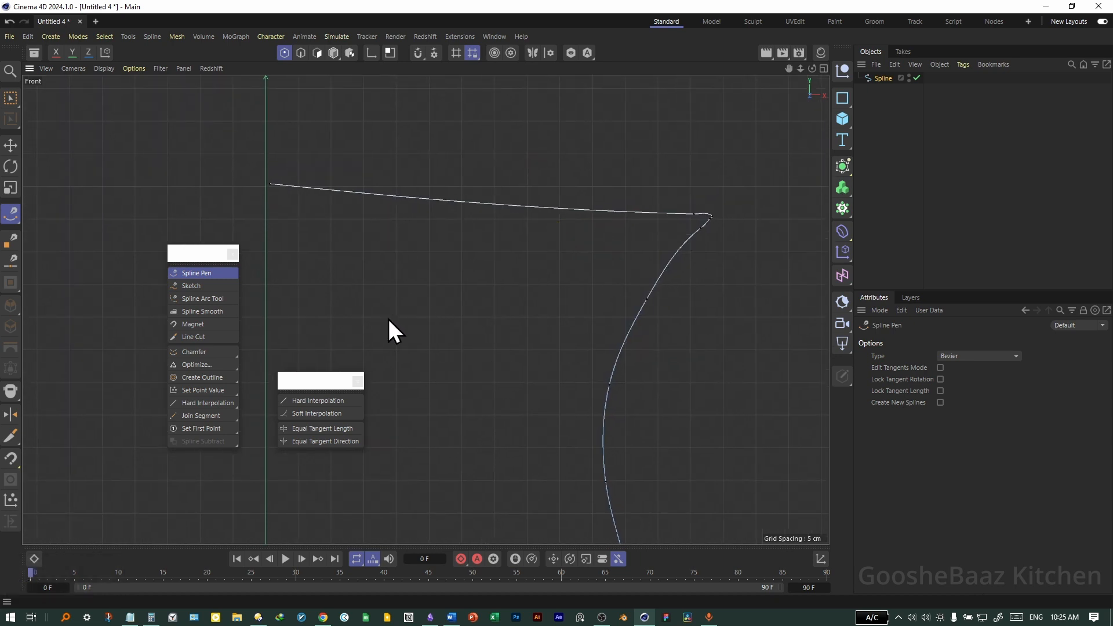
- Add points to the profile's top edge by cutting across it in a zigzag with Line Cut
left_click(193, 337)
left_click(341, 244)
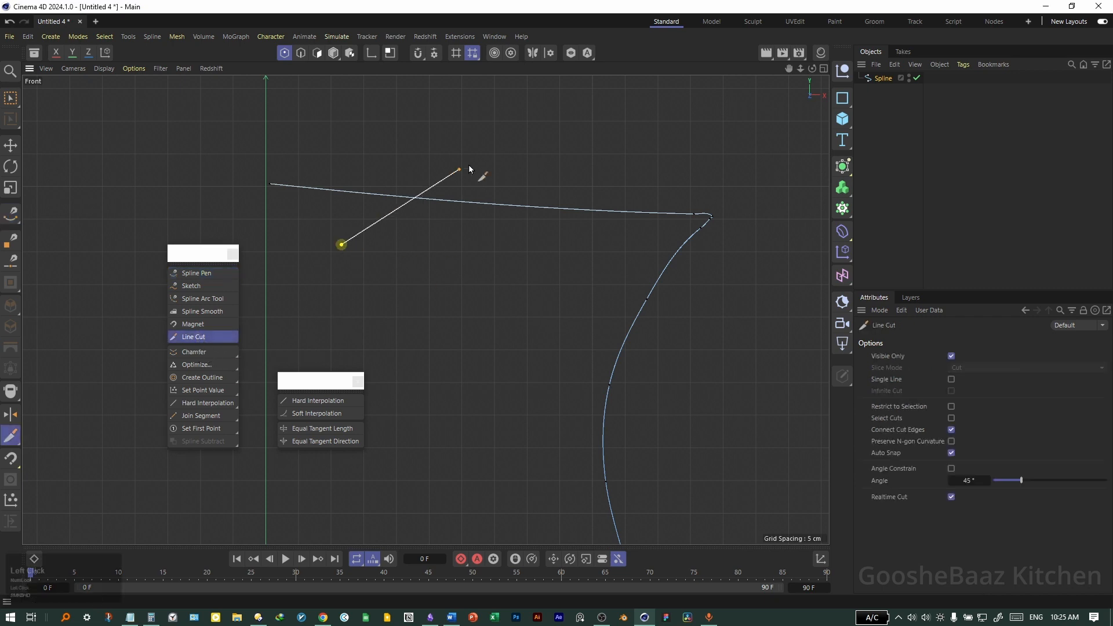
left_click(491, 149)
left_click(454, 278)
left_click(591, 180)
left_click(535, 301)
left_click(690, 187)
left_click(528, 293)
left_click(481, 235)
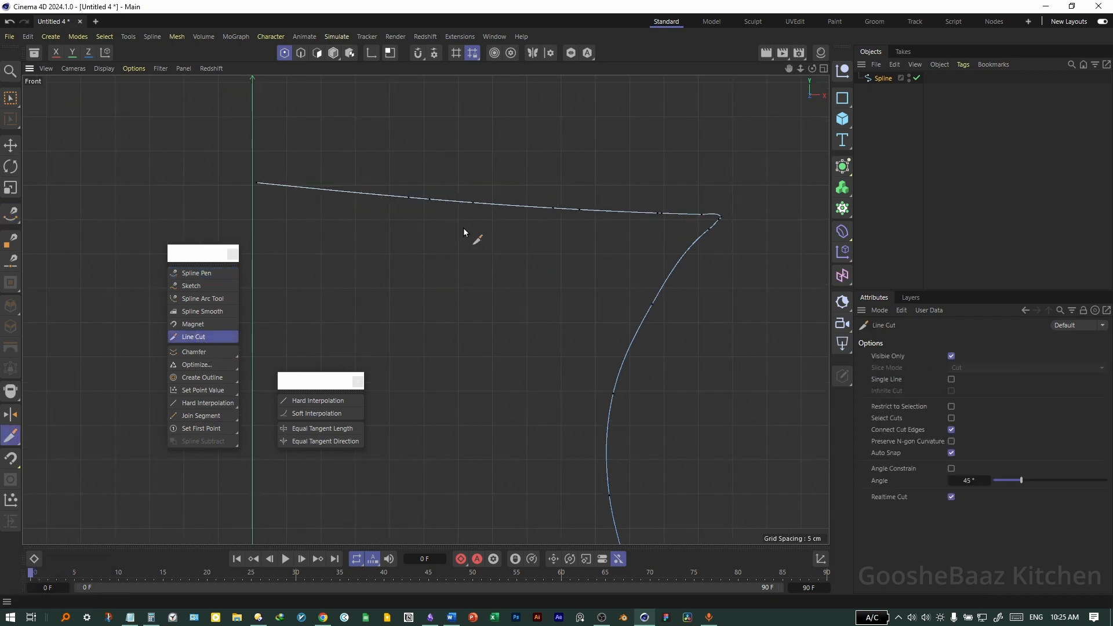
- Insert a point on the profile's top edge, nearer the vertical axis, with the Create Point tool
scroll(487, 207, "up", 3)
scroll(532, 178, "up", 3)
scroll(597, 235, "down", 5)
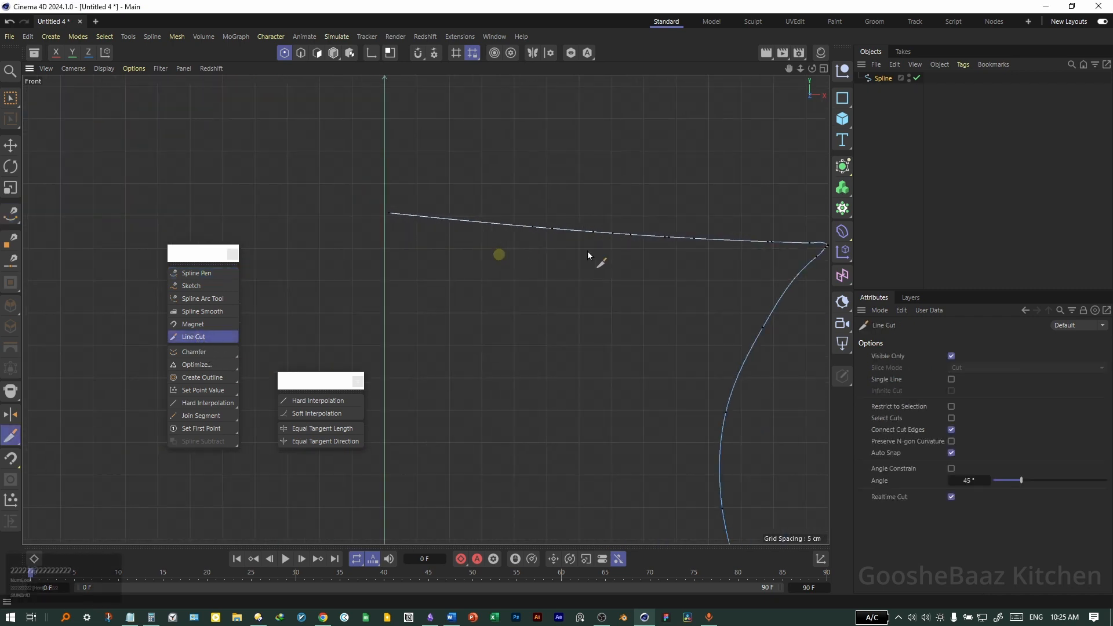
middle_click_drag(586, 251, 485, 236, "alt")
key("space")
left_click_drag(626, 212, 500, 247)
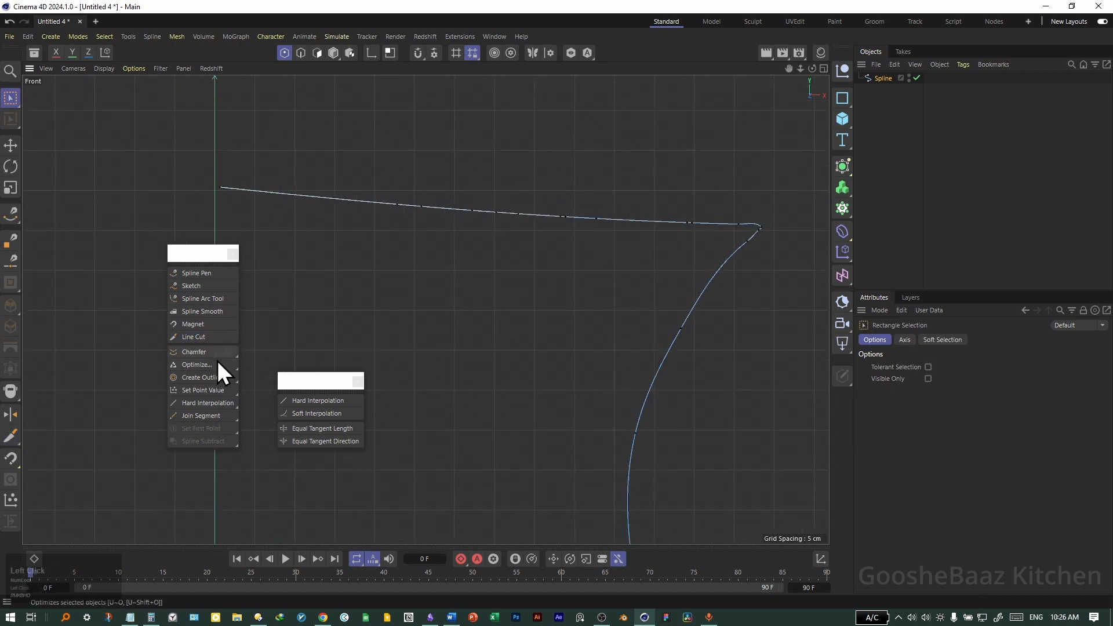
left_click(212, 353)
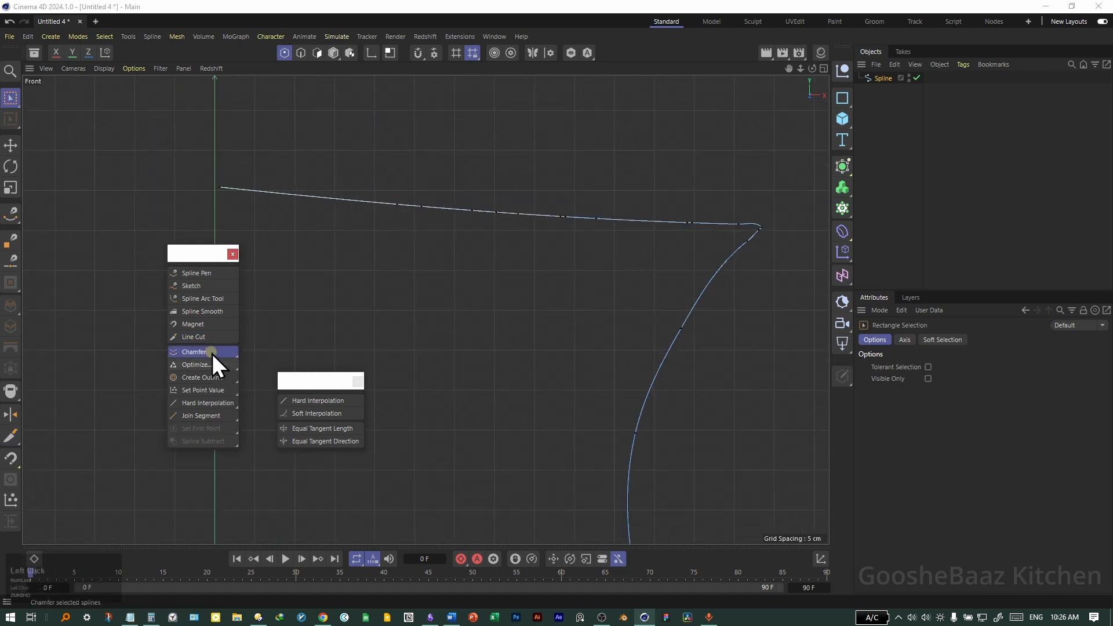
left_click(288, 379)
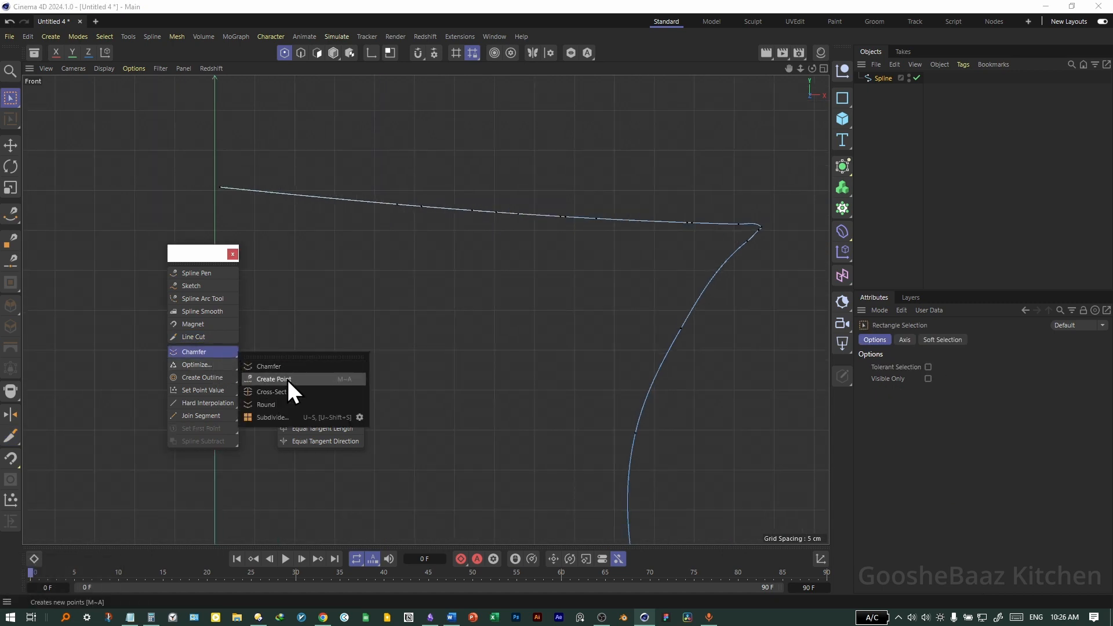
left_click(390, 203)
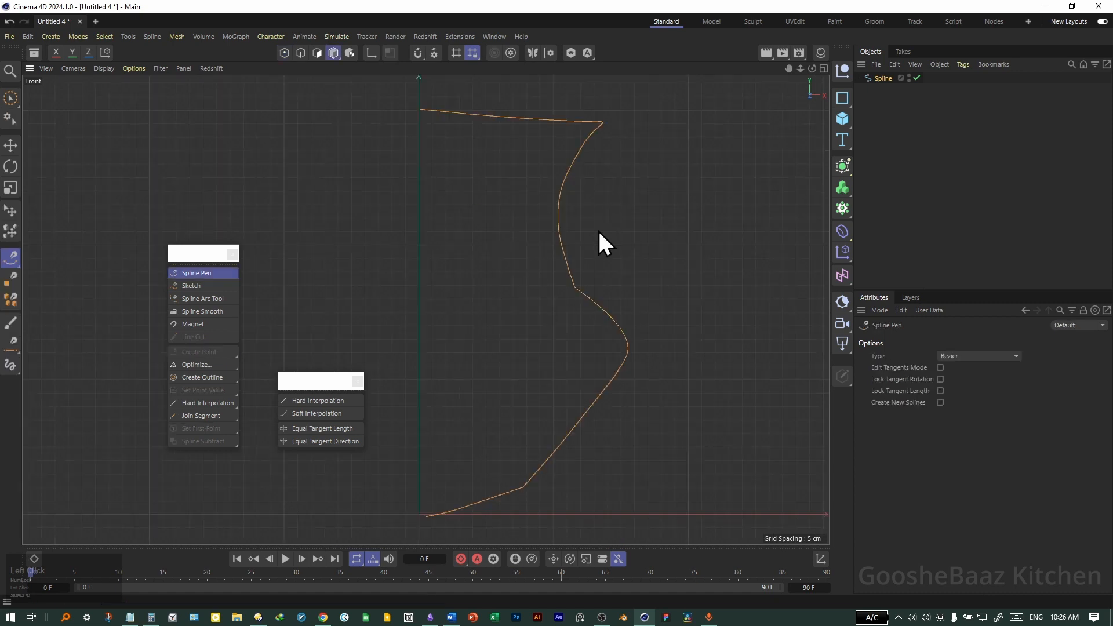
middle_click(597, 229)
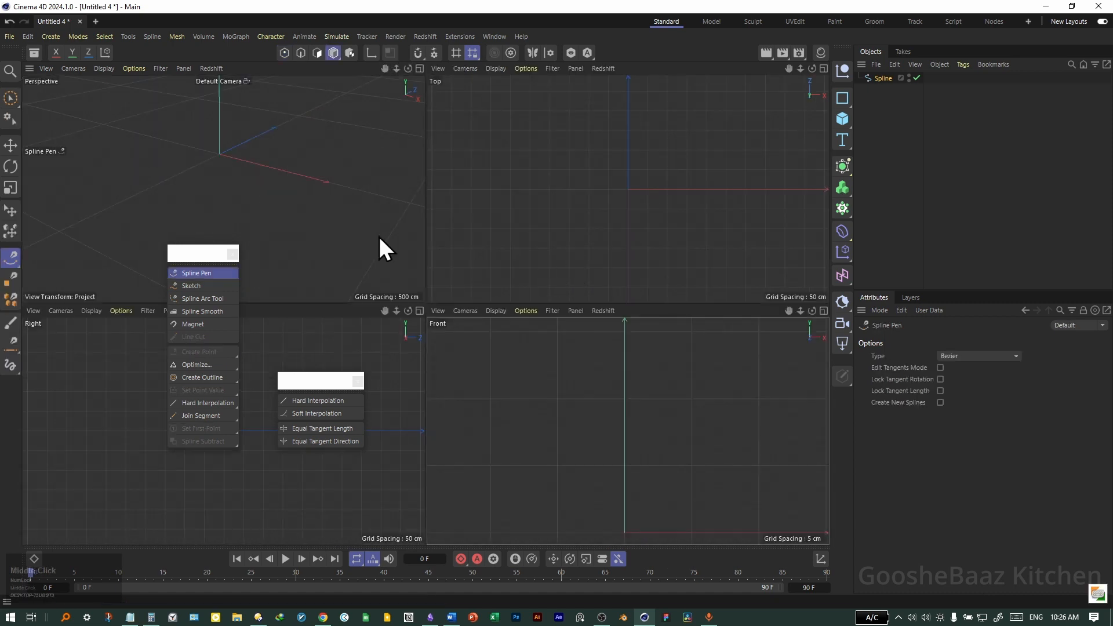
middle_click(379, 242)
middle_click(497, 234)
middle_click(610, 342)
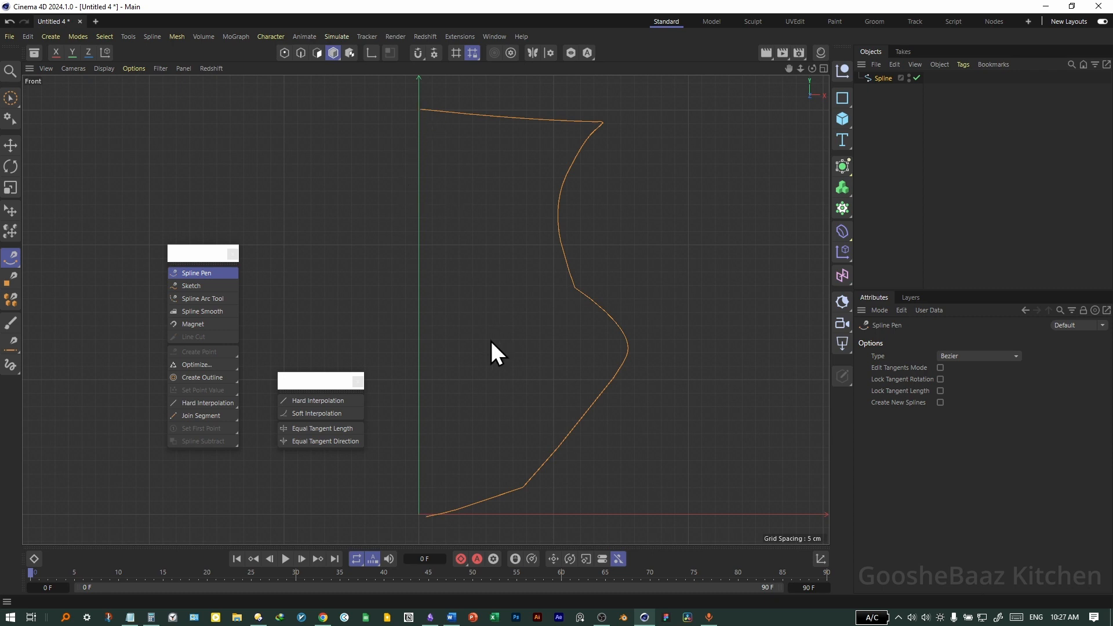
- Close the profile in point mode by connecting its bottom end point to its top end point with the Spline Pen
left_click(936, 154)
left_click(886, 78)
left_click(284, 53)
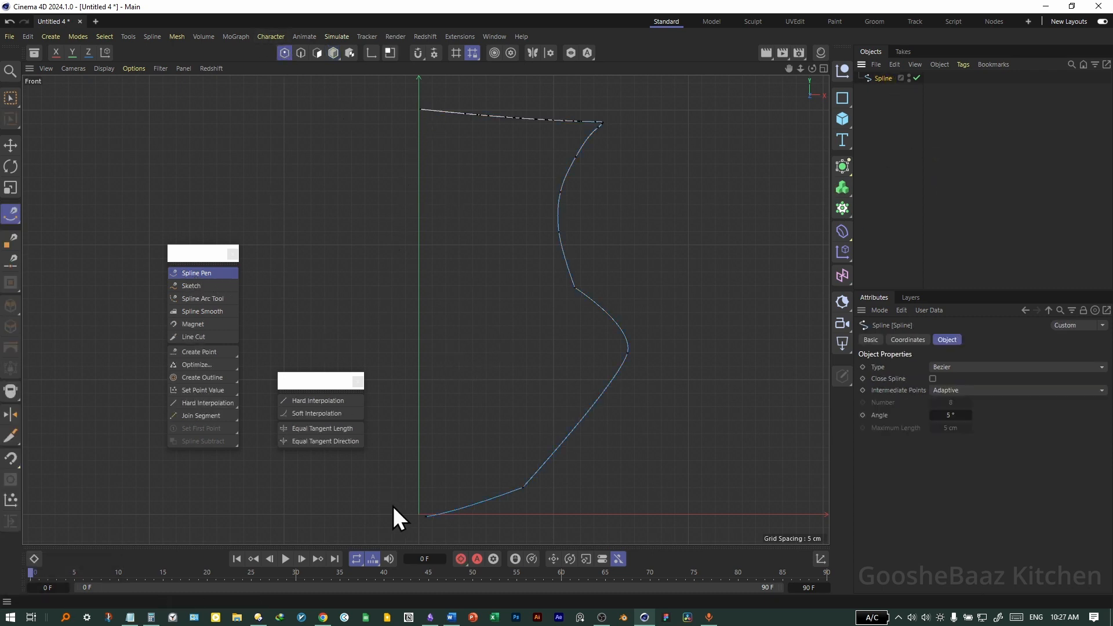
left_click(427, 517)
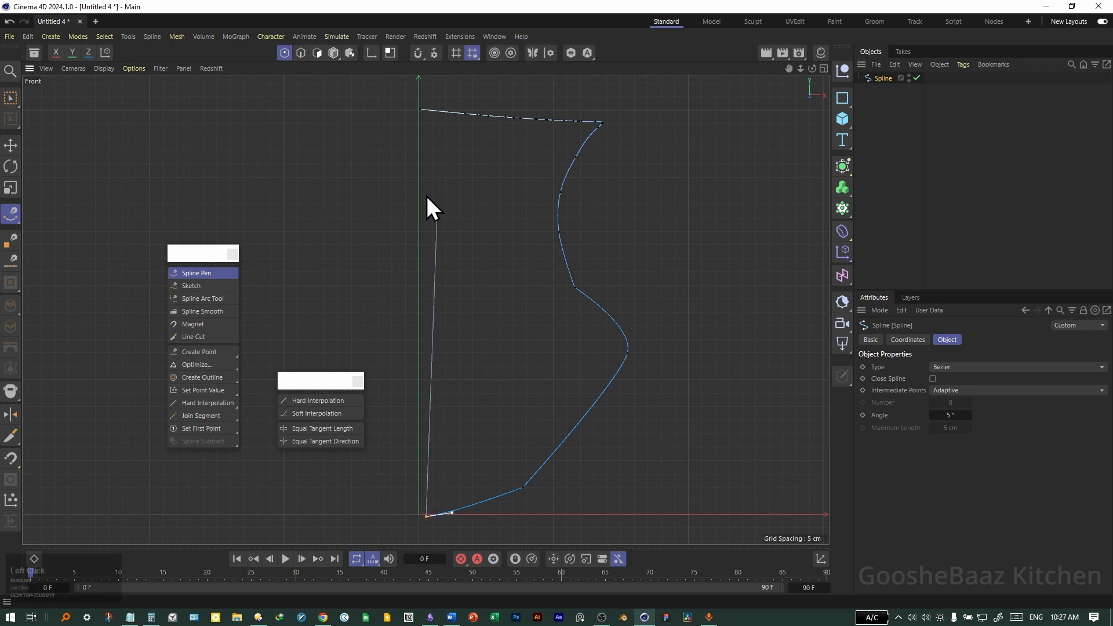
left_click(421, 109)
- Pull the closing segment sideways in the Perspective view with the Spline Pen and return to the Front view
key("F1")
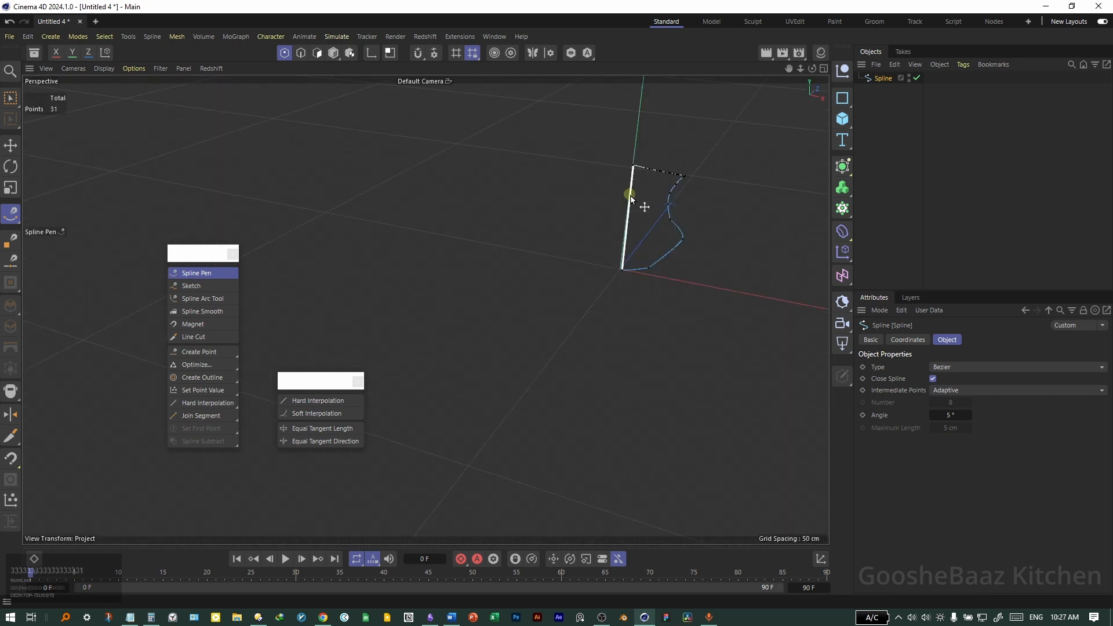
left_click_drag(630, 194, 557, 195)
key("F4")
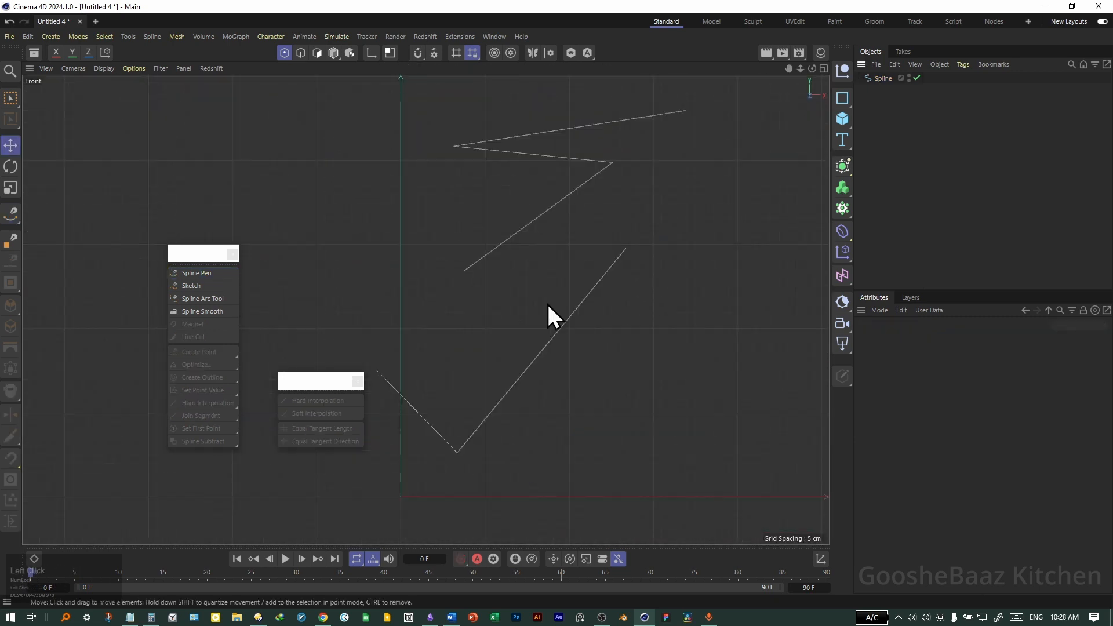
- Connect the lower end of the upper zigzag to the upper end of the V-shaped segment with the Spline Pen
left_click(883, 79)
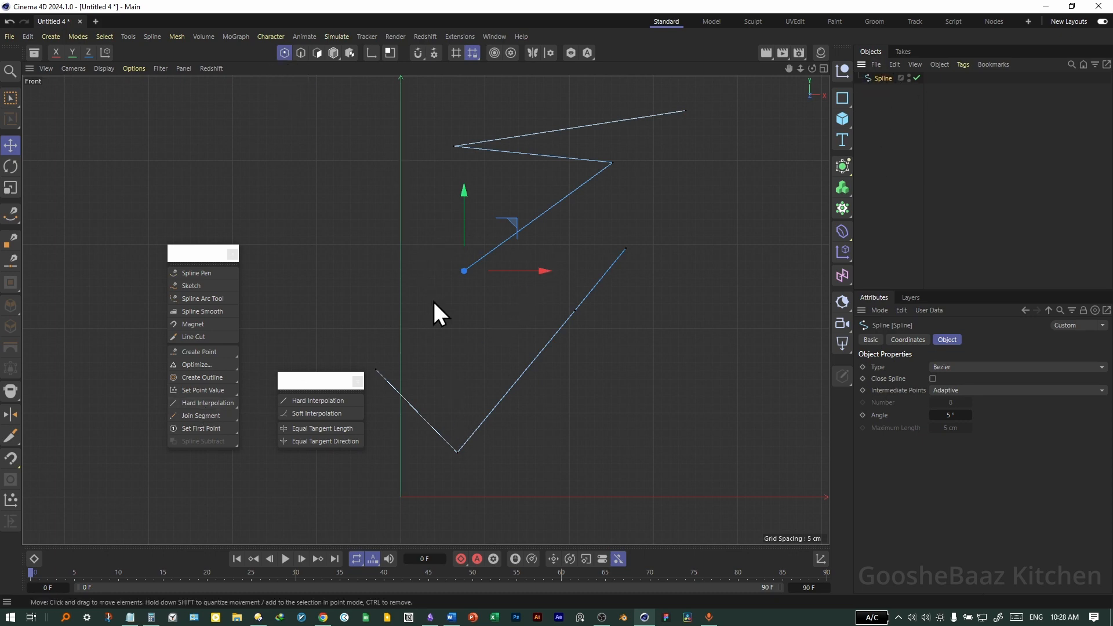
left_click(196, 275)
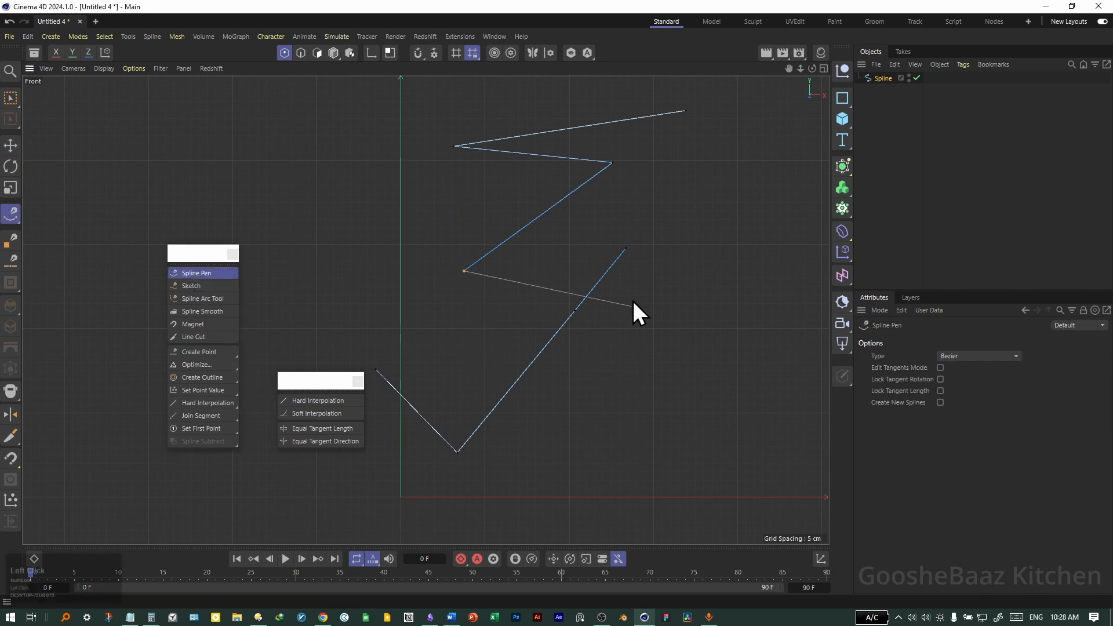
left_click(625, 248)
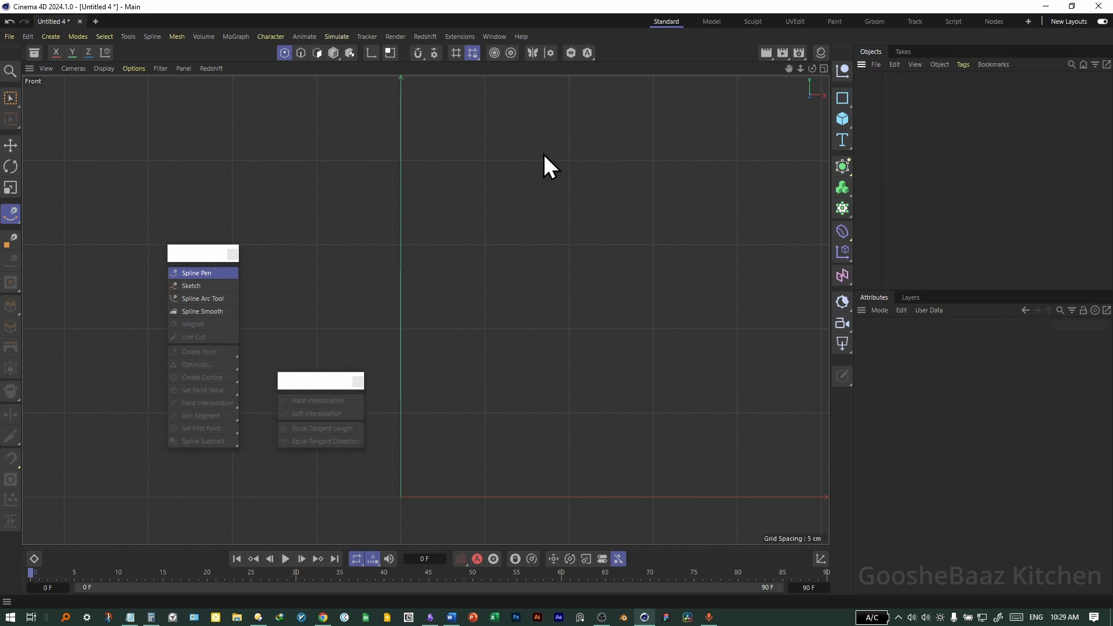
- Draw an open five-point zigzag spline with straight segments in the Front view using the Spline Pen
left_click(508, 108)
left_click(328, 242)
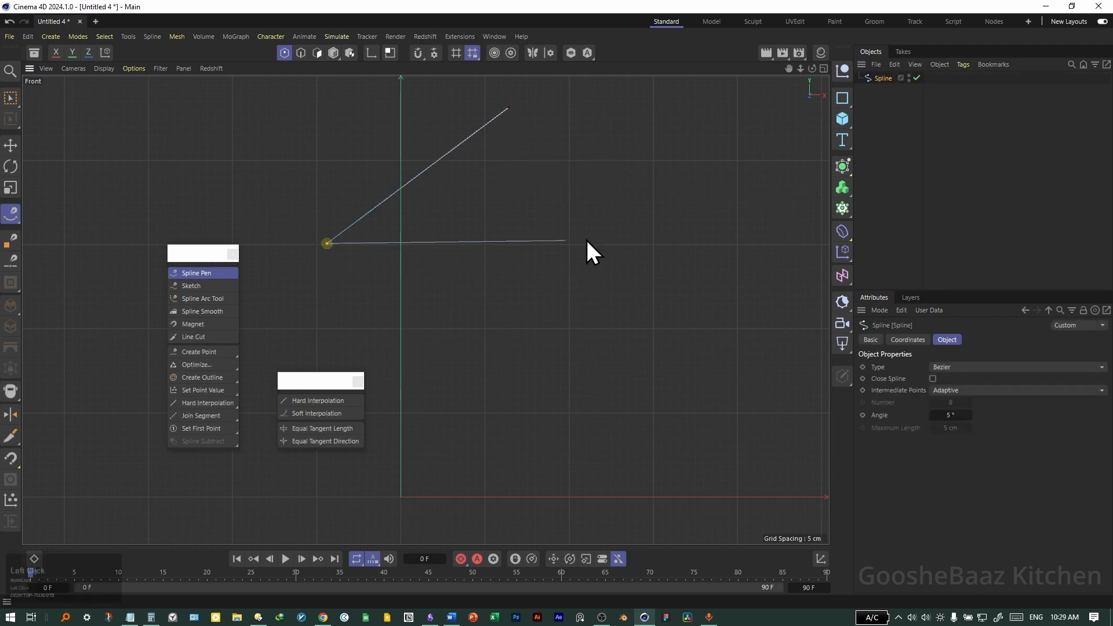
left_click(584, 238)
left_click(409, 394)
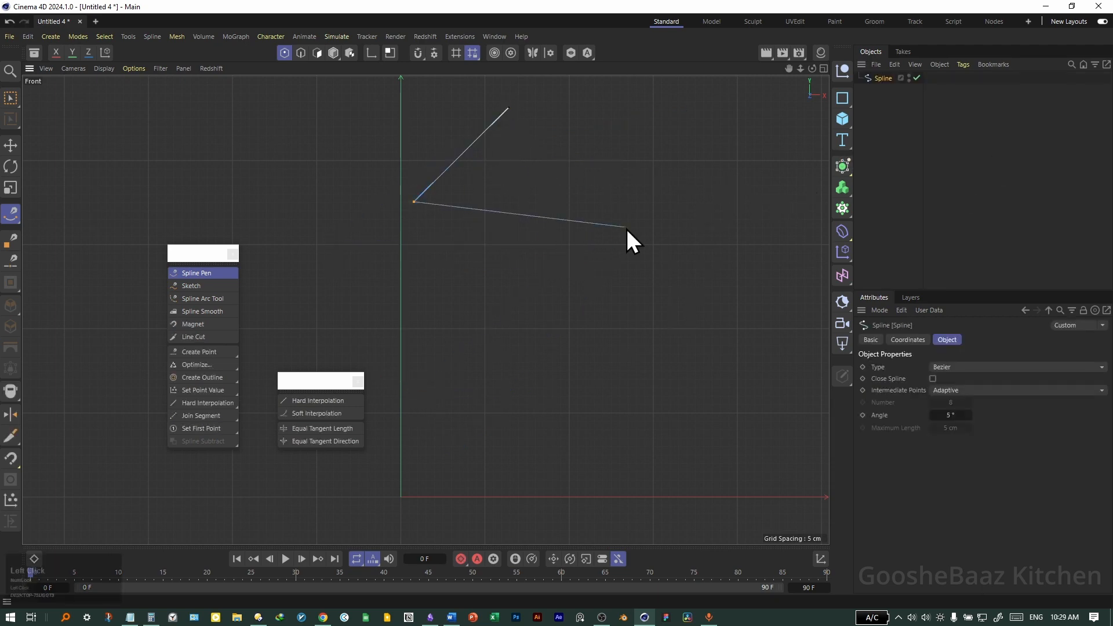
left_click(410, 375)
left_click(580, 396)
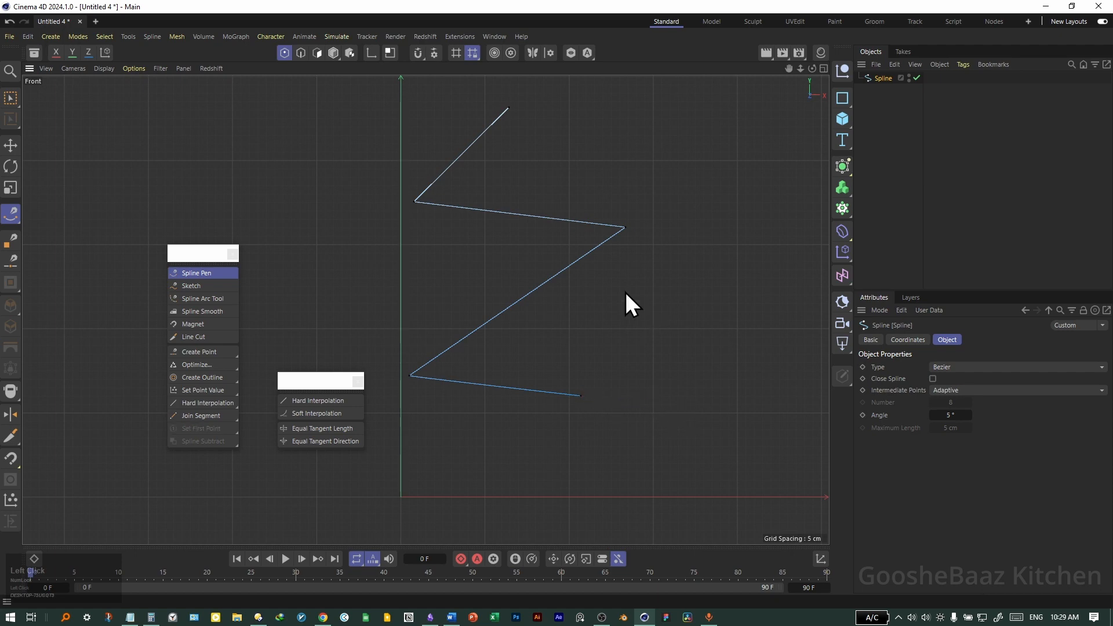
- Draw a second, separate four-point zigzag segment beside the first one within the same spline
left_click(691, 168)
left_click(680, 314)
left_click(532, 357)
left_click(720, 439)
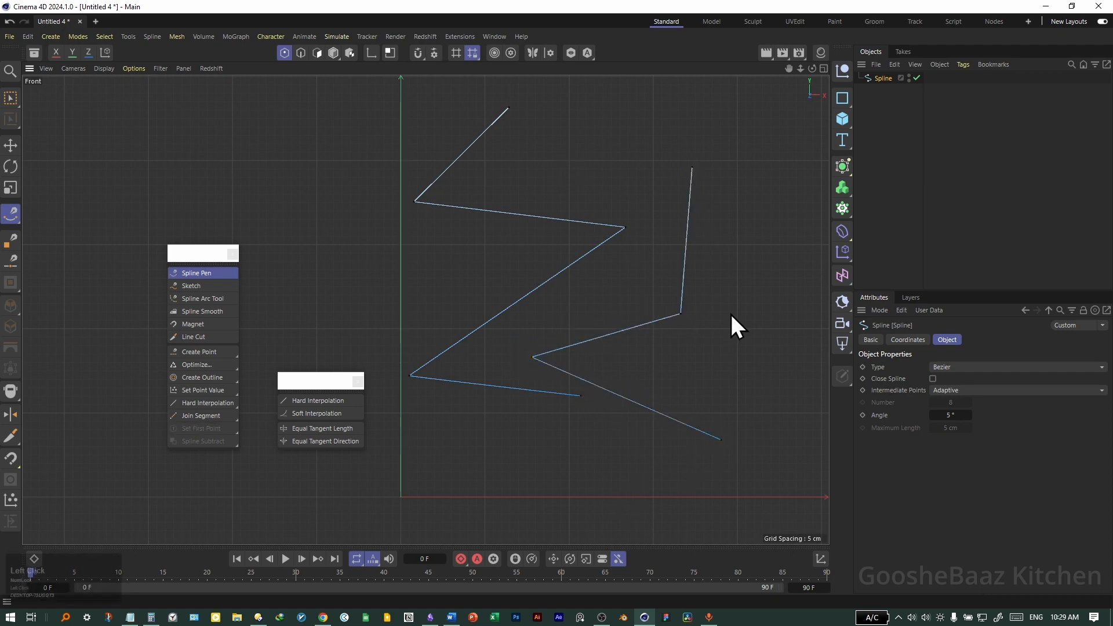
- Try moving both zigzag segments together as one object in model mode
left_click_drag(893, 133, 851, 63)
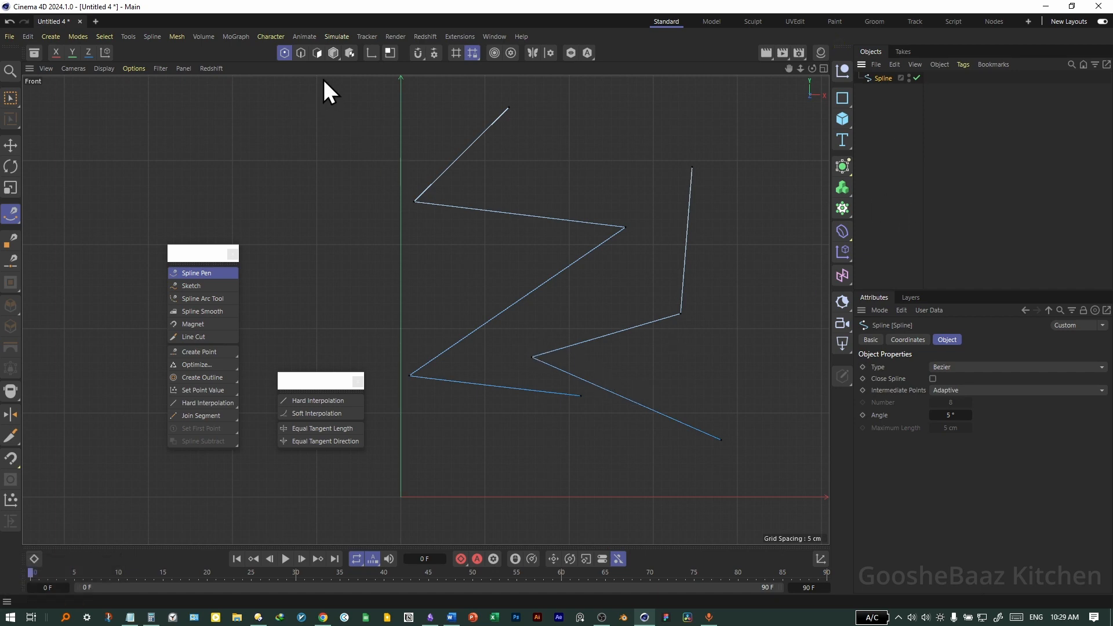
left_click(333, 53)
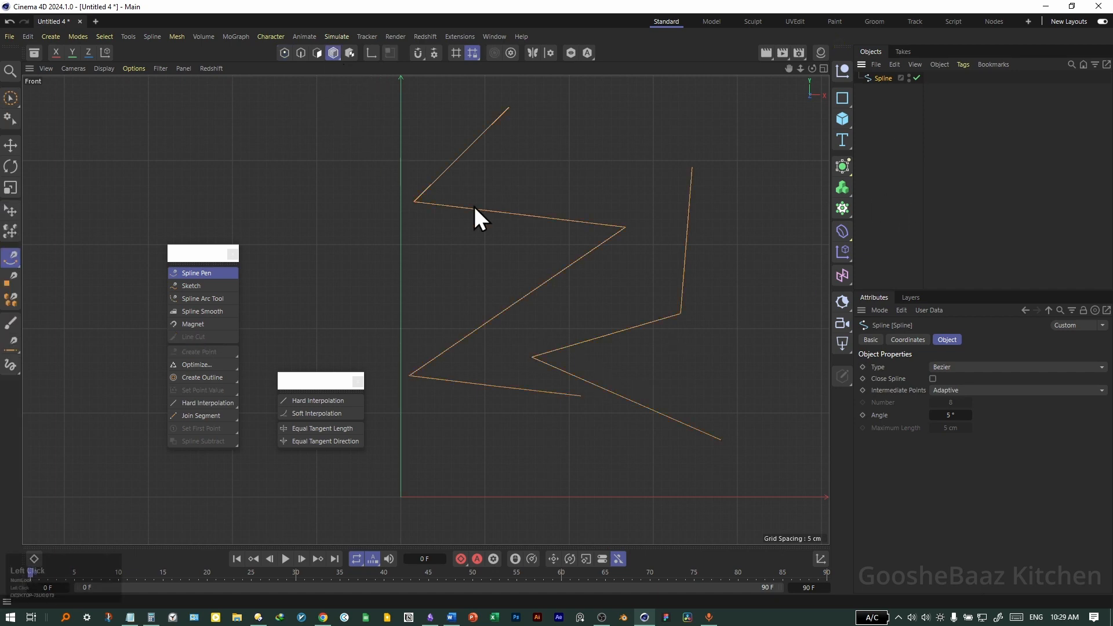
key("e")
left_click_drag(516, 280, 430, 427)
key("ctrl+z")
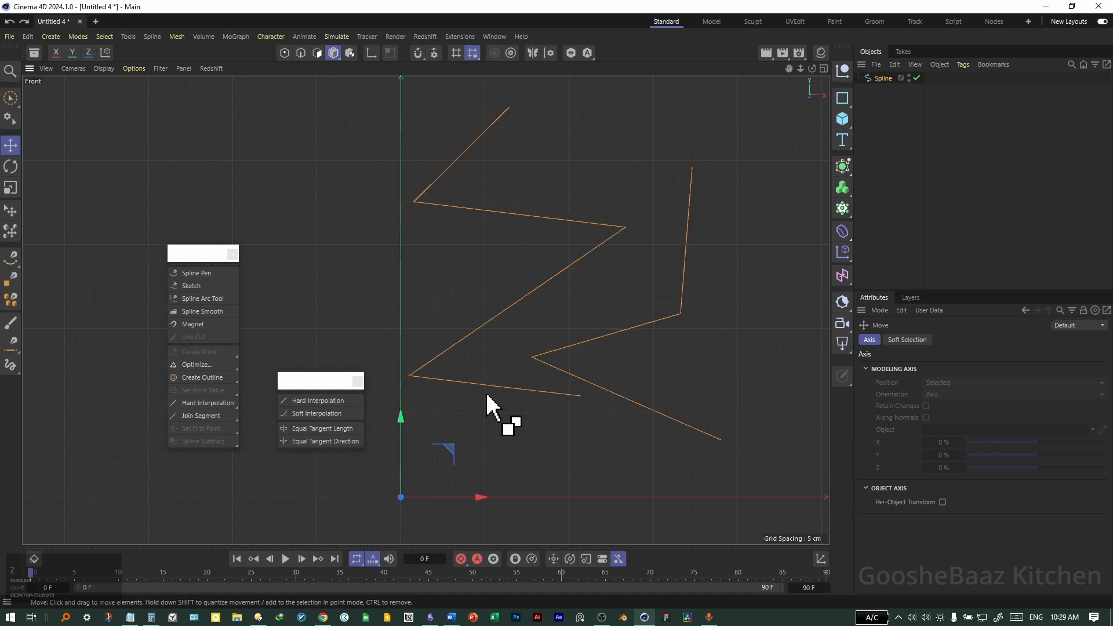
left_click_drag(541, 444, 496, 450)
- Undo the last object move and the drawing of the second zigzag segment
key("ctrl+z")
key("ctrl+z")
key("ctrl+z")
key("ctrl+z")
key("ctrl+z")
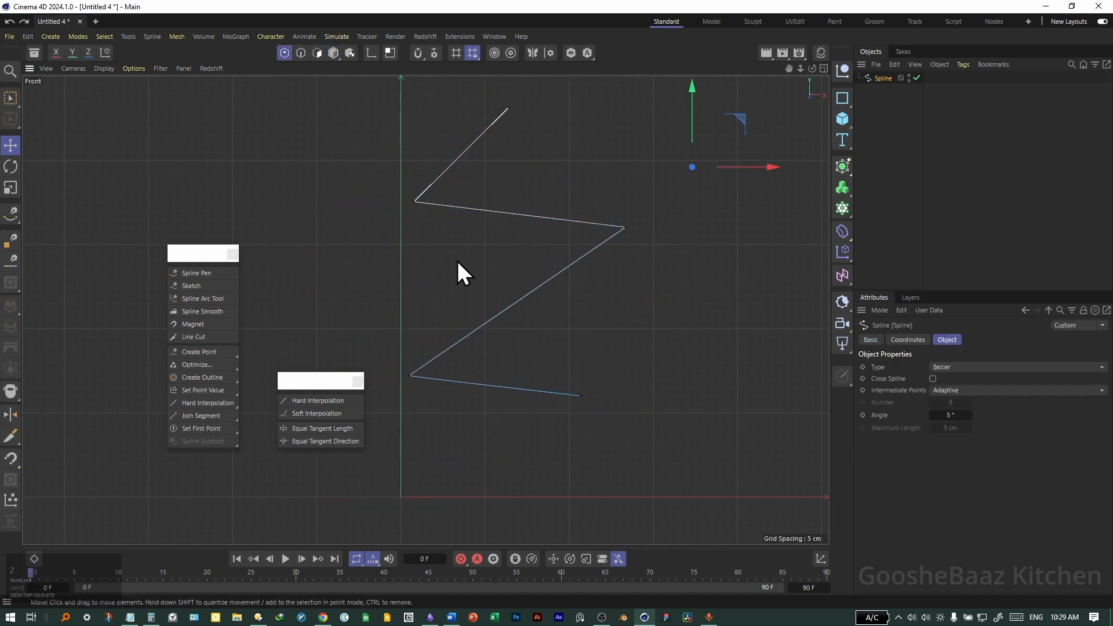
- Draw a four-point zigzag as a new, separate spline object overlapping the first zigzag
left_click(890, 134)
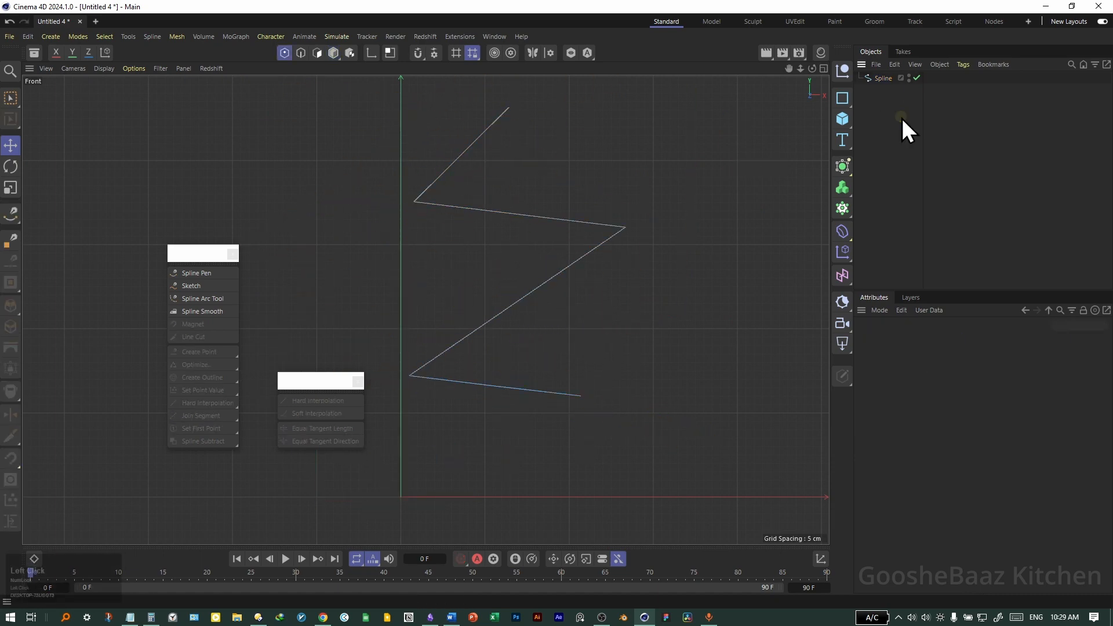
left_click(200, 273)
left_click_drag(529, 200, 591, 140)
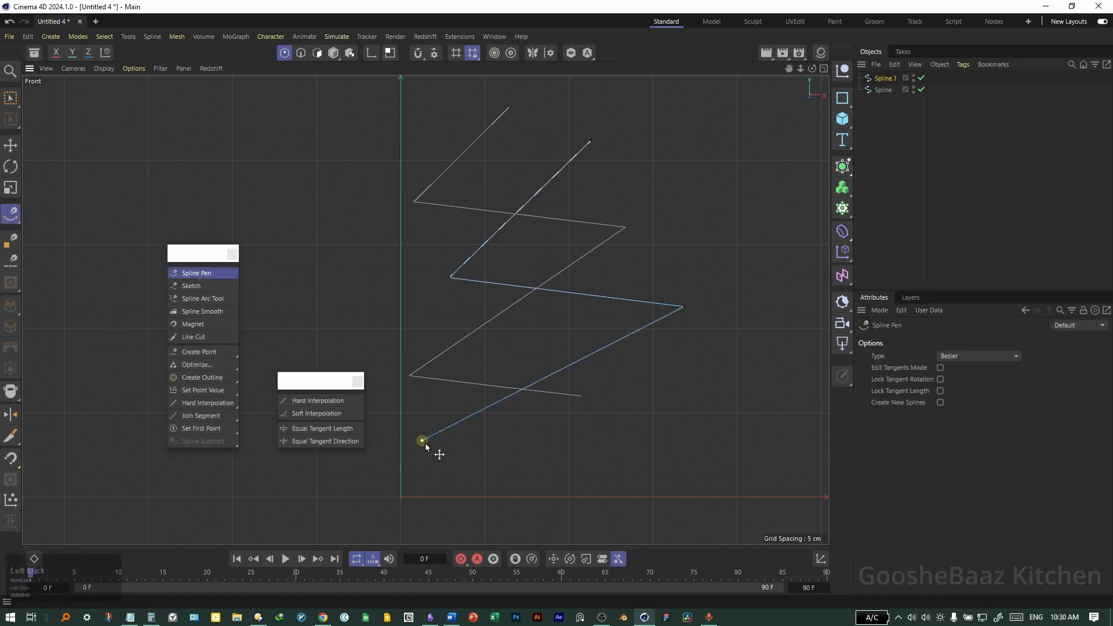
left_click(422, 440)
left_click(882, 107)
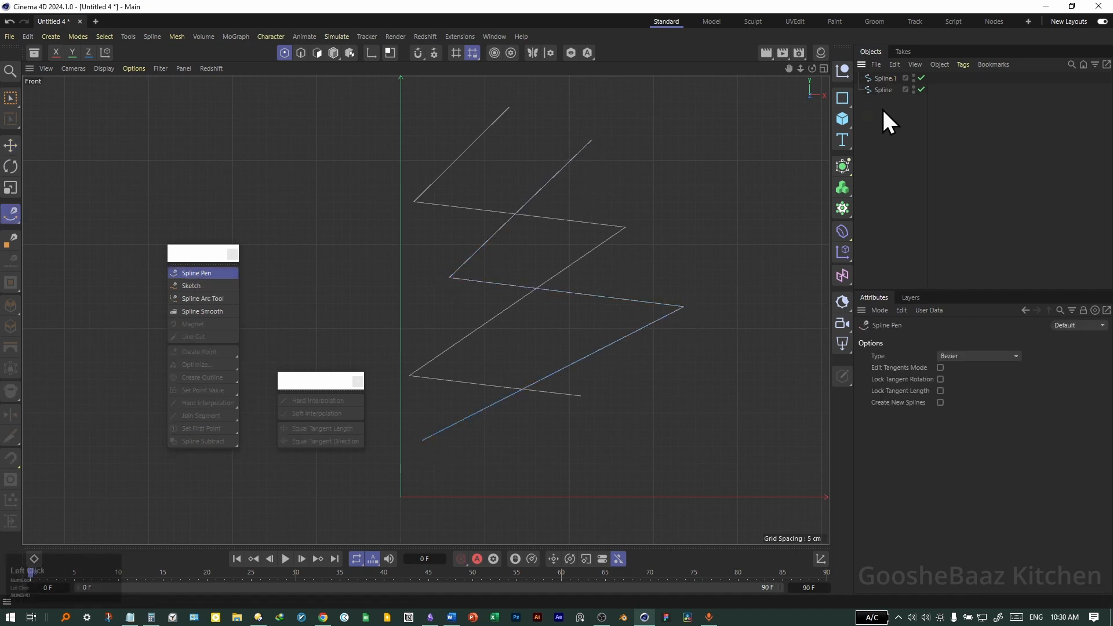
- Move the two zigzag splines apart along the X axis in model mode so they stand side by side
left_click(344, 54)
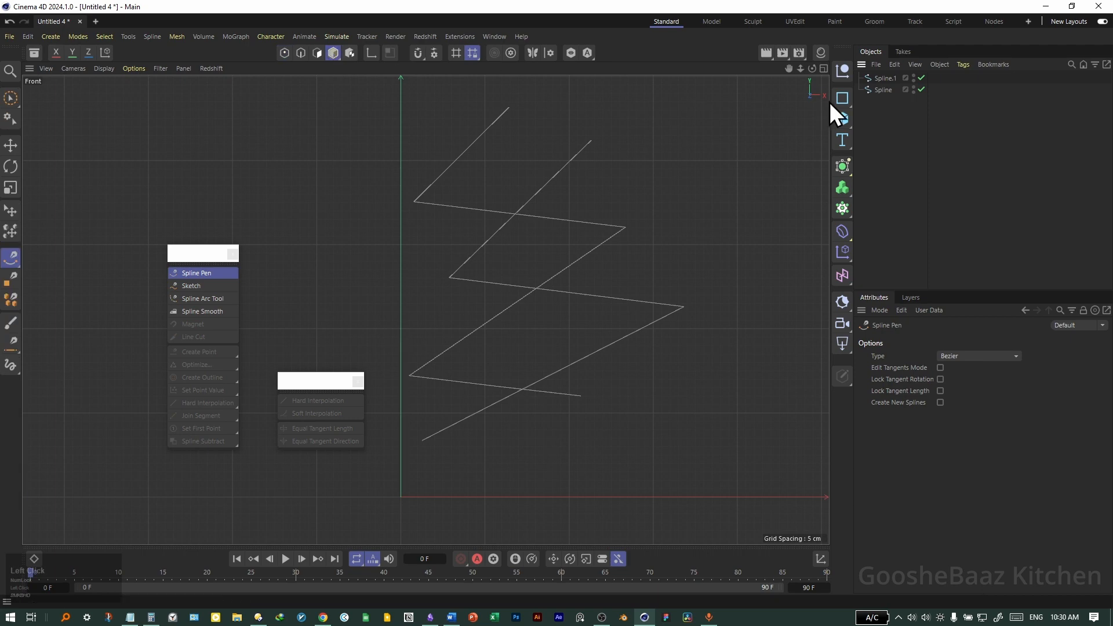
left_click(882, 89)
key("e")
left_click_drag(474, 497, 380, 497)
left_click(879, 80)
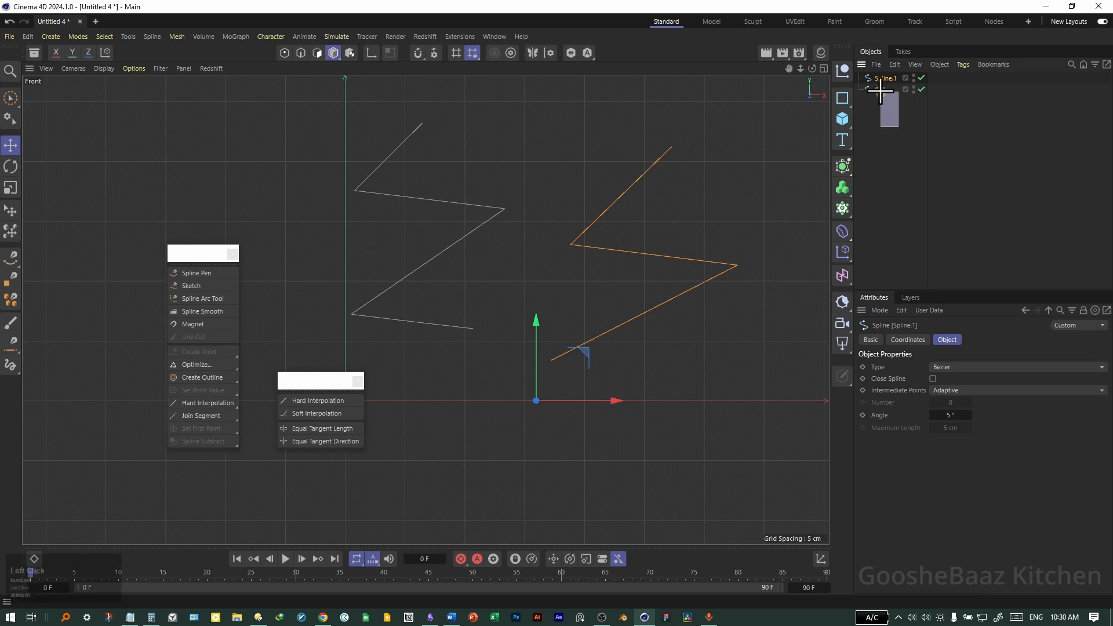
- Merge both zigzag splines into a single object with Connect Objects + Delete
left_click(889, 178)
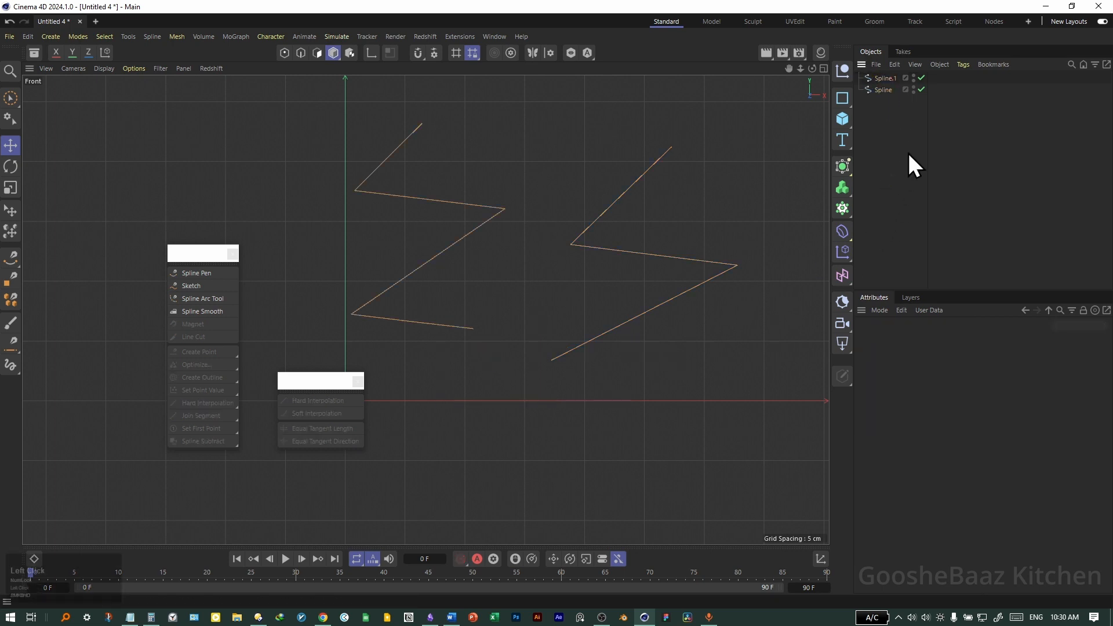
left_click(882, 90)
left_click(881, 79)
left_click_drag(899, 129, 885, 86)
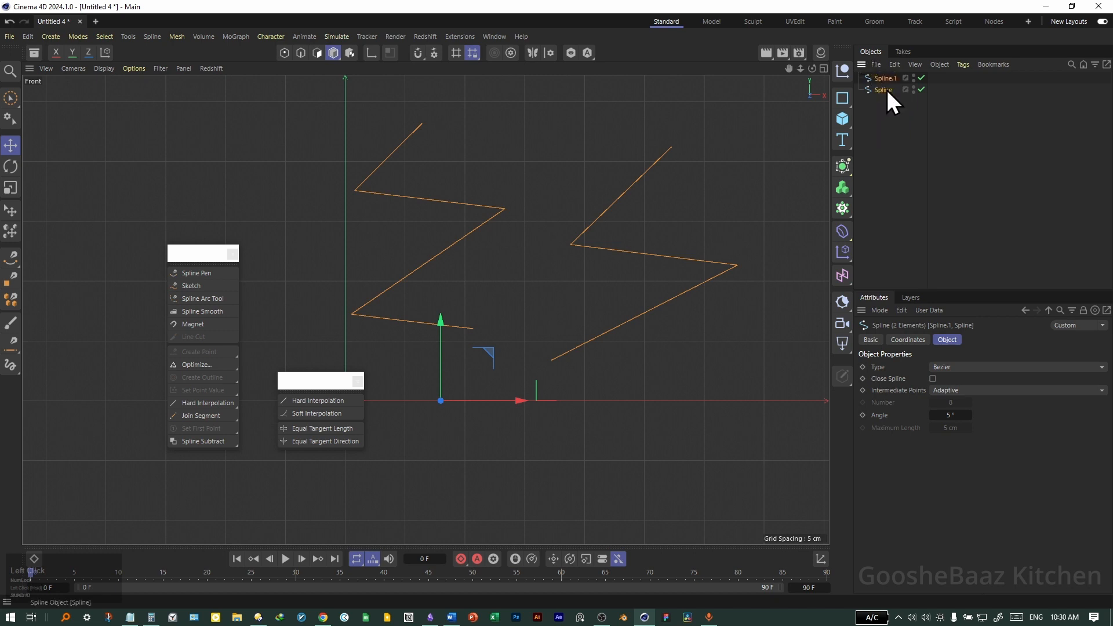
right_click(885, 88)
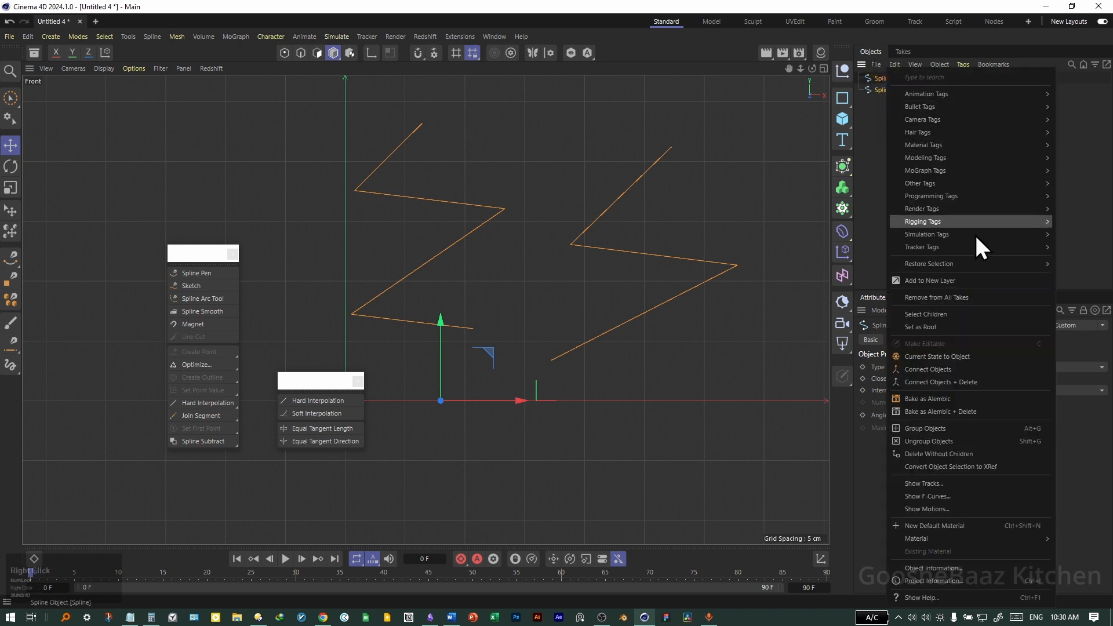
left_click(964, 383)
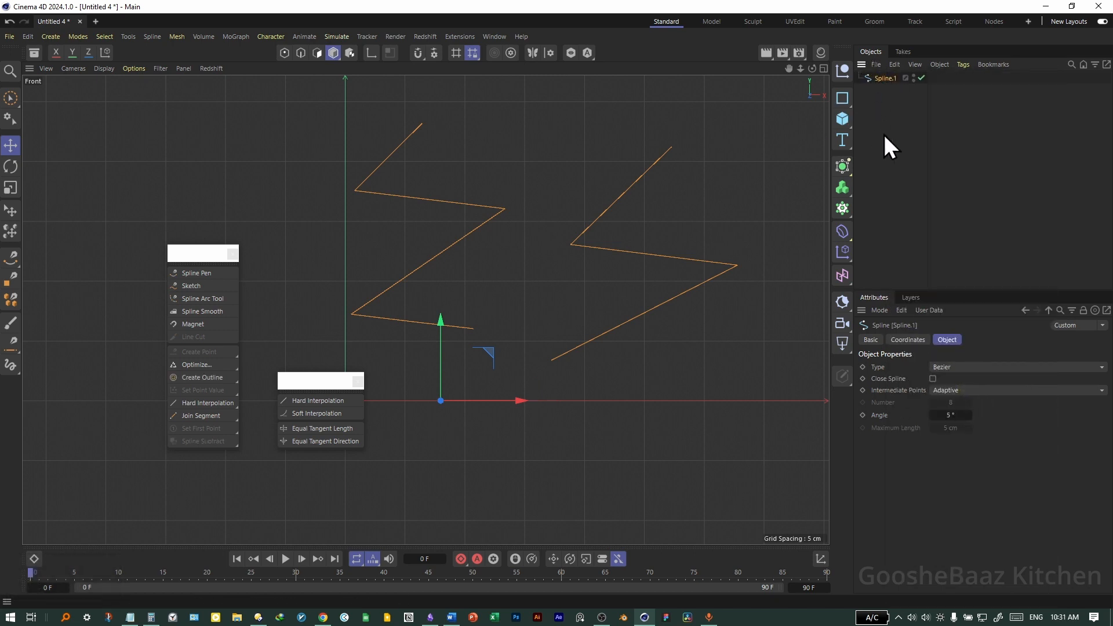
- Bridge the lower end points of the two zigzag segments in point mode with the Spline Pen
left_click(284, 53)
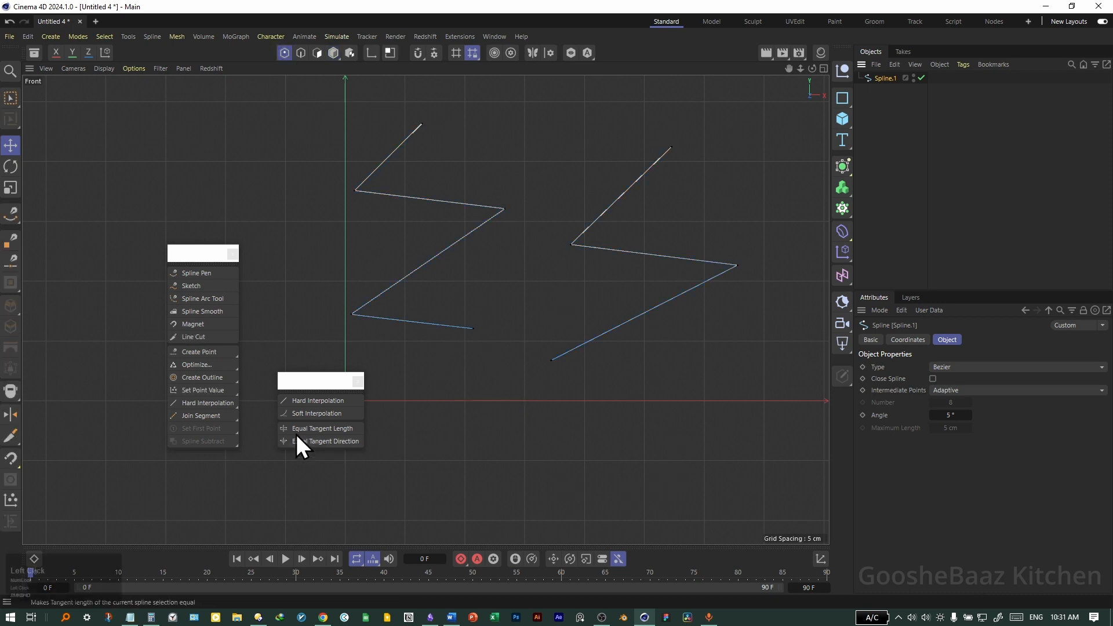
left_click(193, 273)
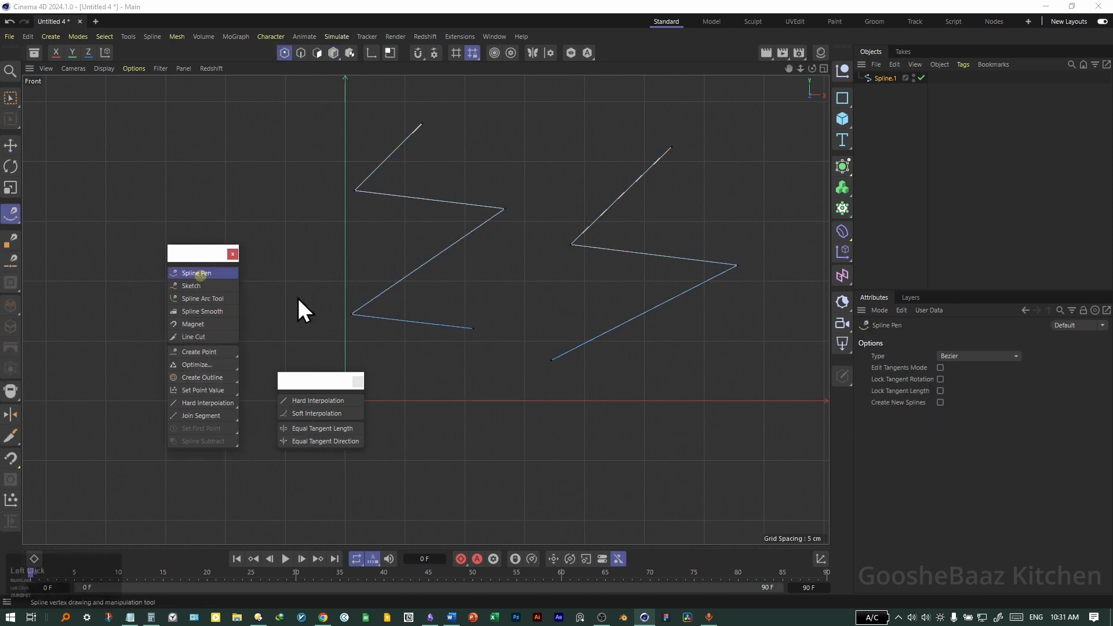
left_click(551, 359)
left_click(474, 328)
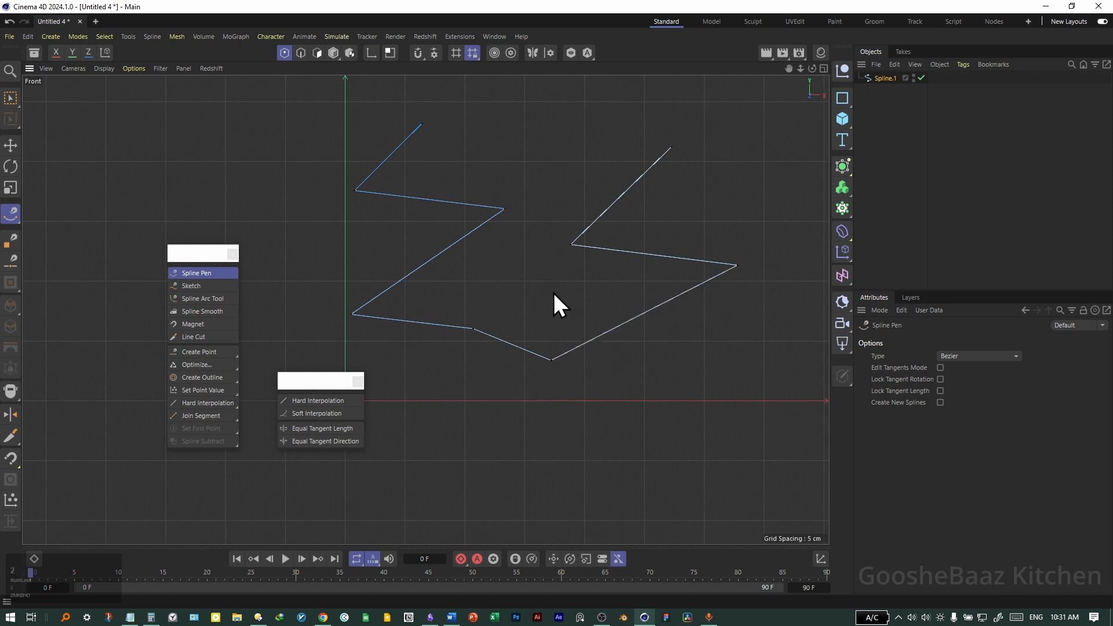
left_click_drag(551, 290, 615, 359)
- Examine the available spline editing commands, spline primitives and spline modification groups
left_click(209, 378)
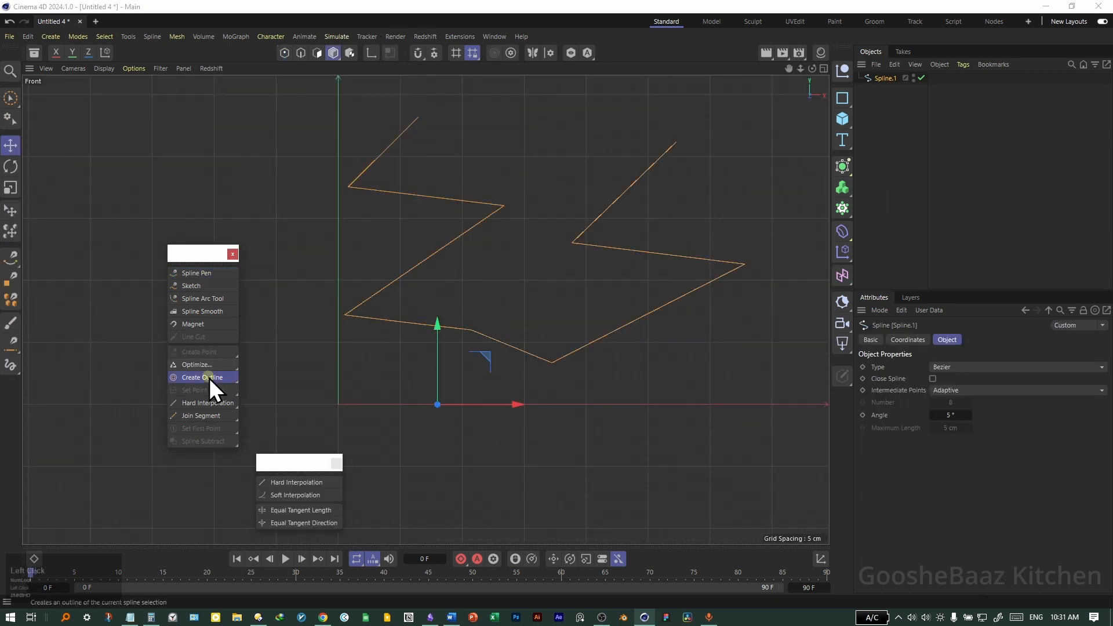
left_click_drag(204, 402, 212, 419)
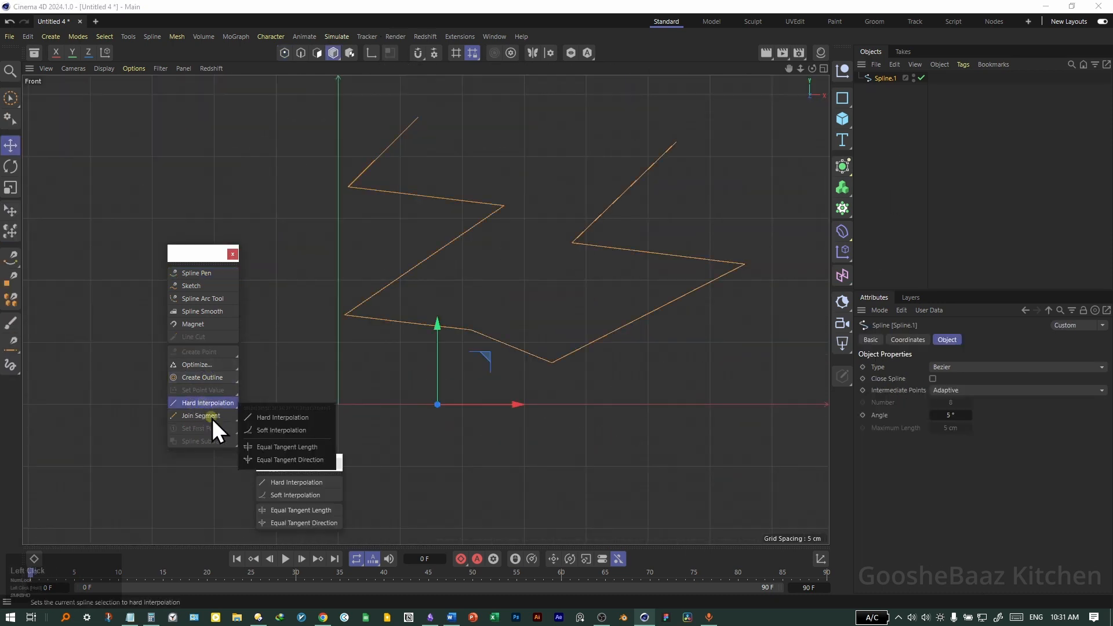
left_click(209, 418)
left_click(203, 376)
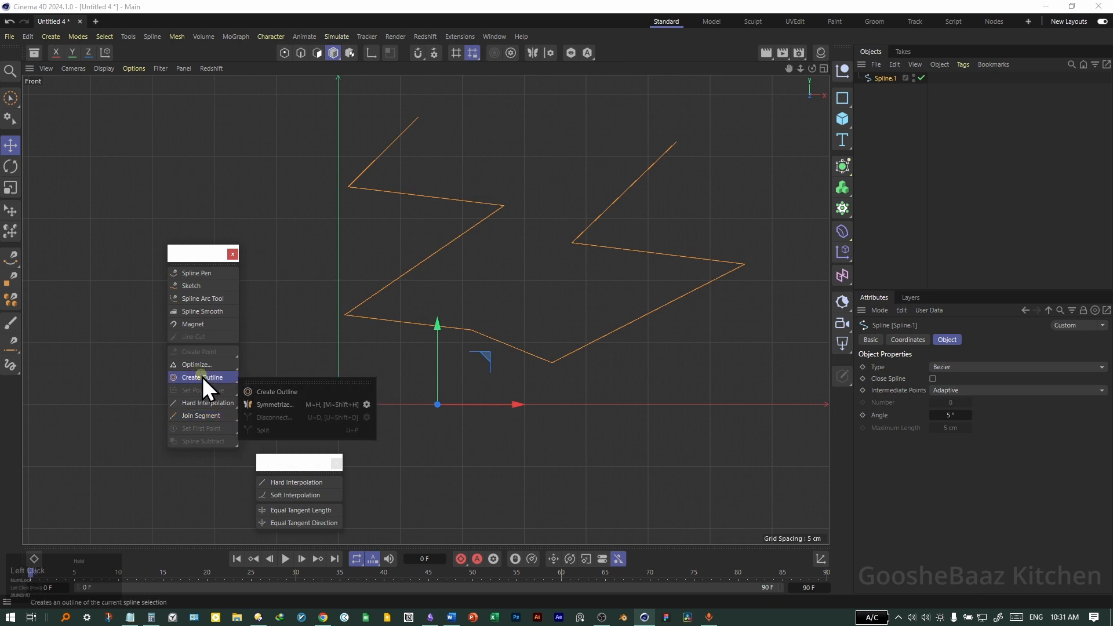
left_click(213, 365)
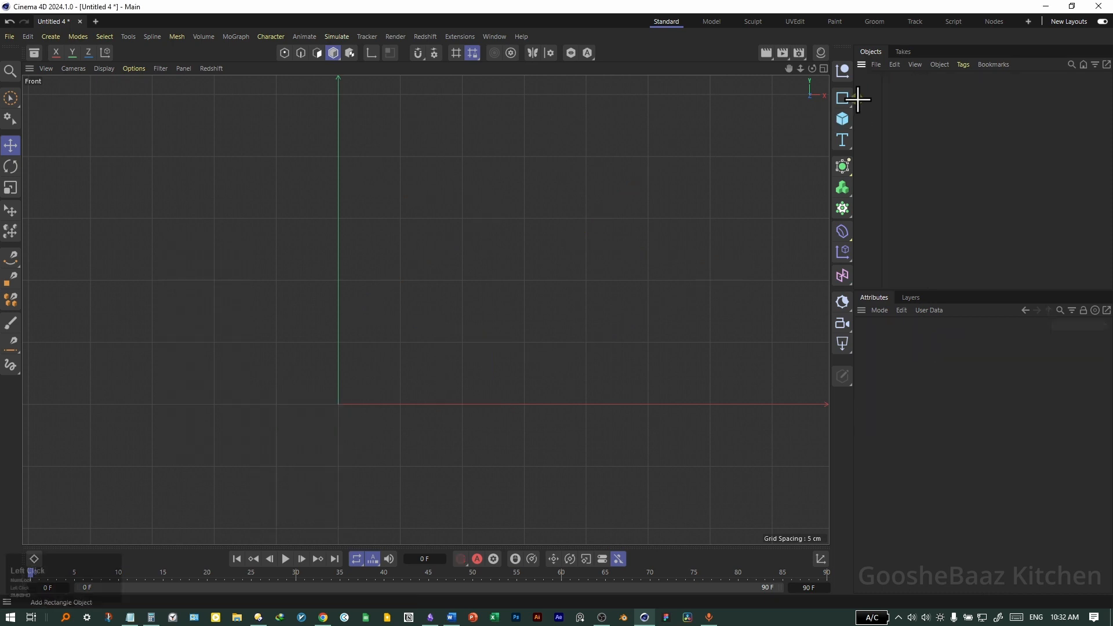
left_click_drag(849, 102, 893, 182)
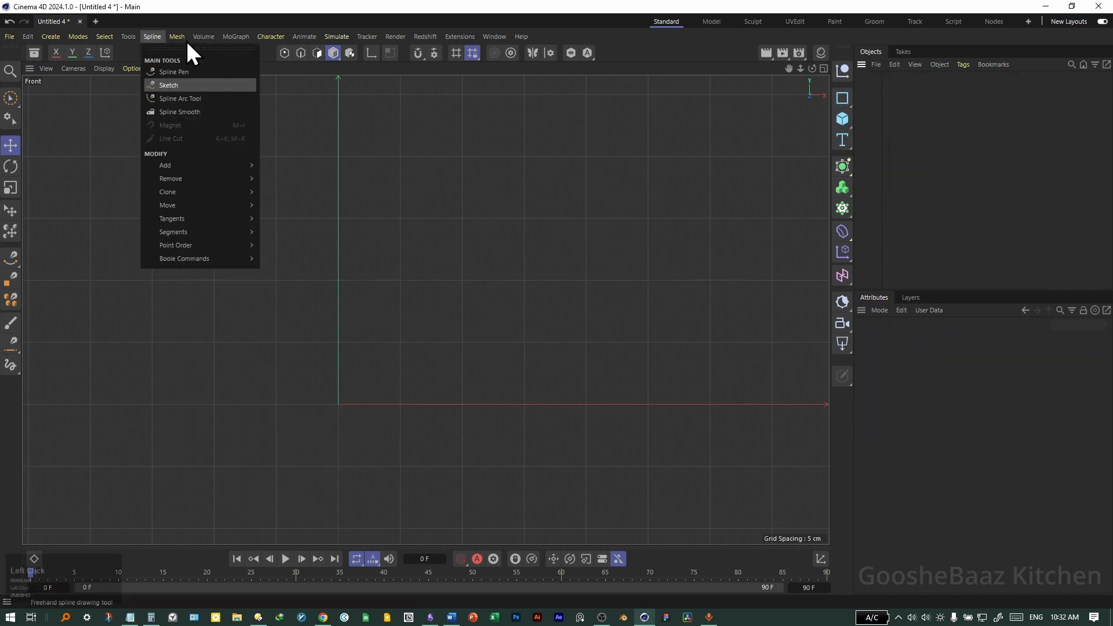
left_click(168, 39)
left_click(159, 39)
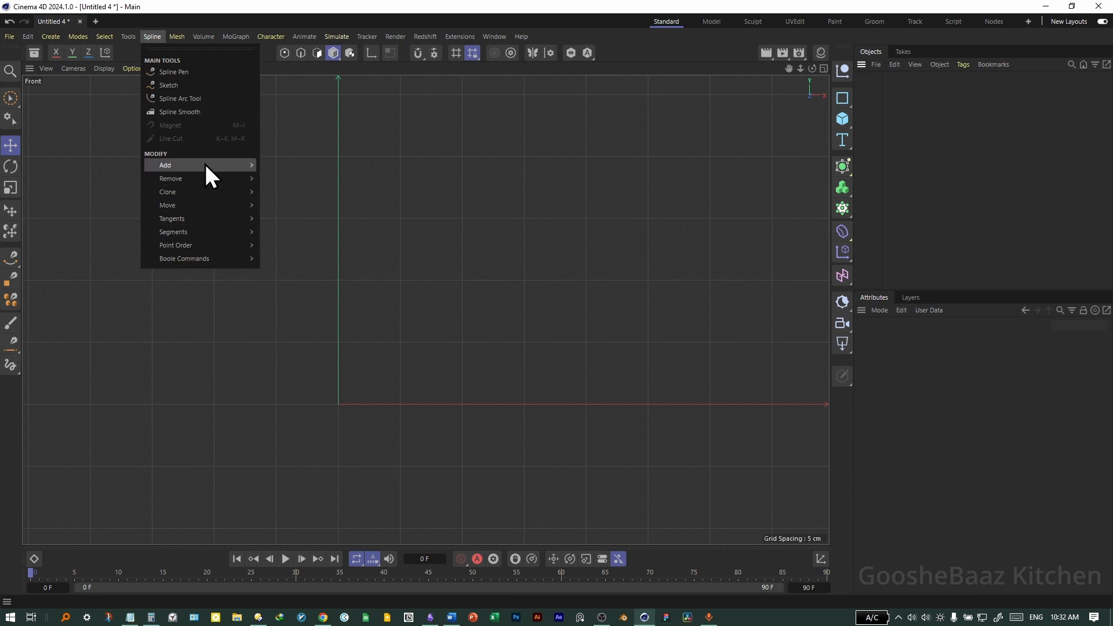
left_click(875, 207)
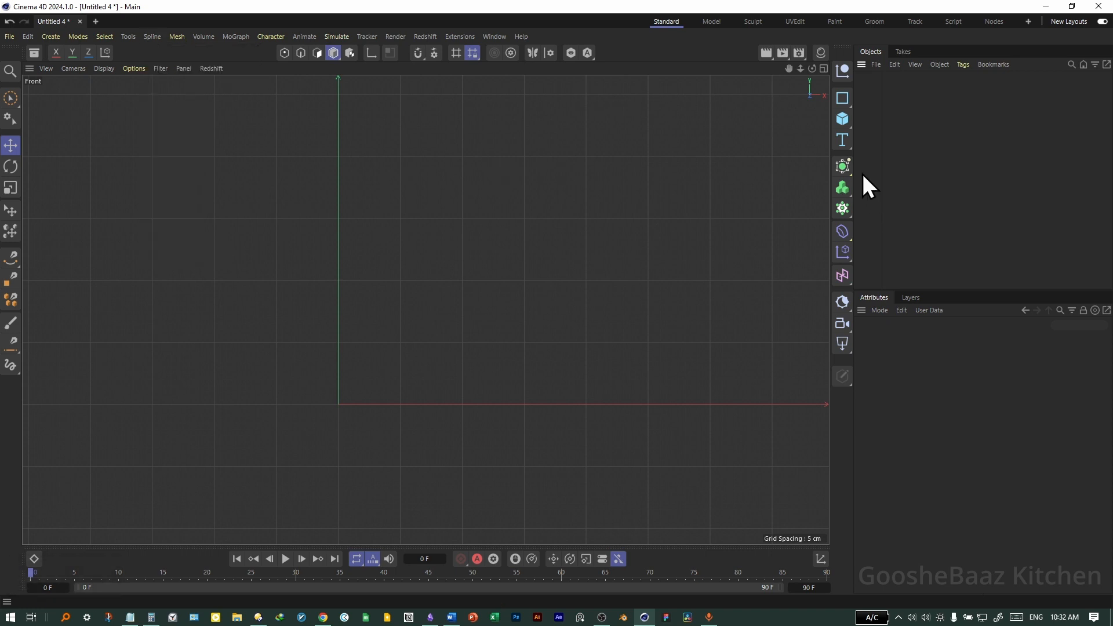
- Detach the generator objects list as a floating palette and place it beside the work area in the viewport
left_click(845, 168)
left_click(945, 134)
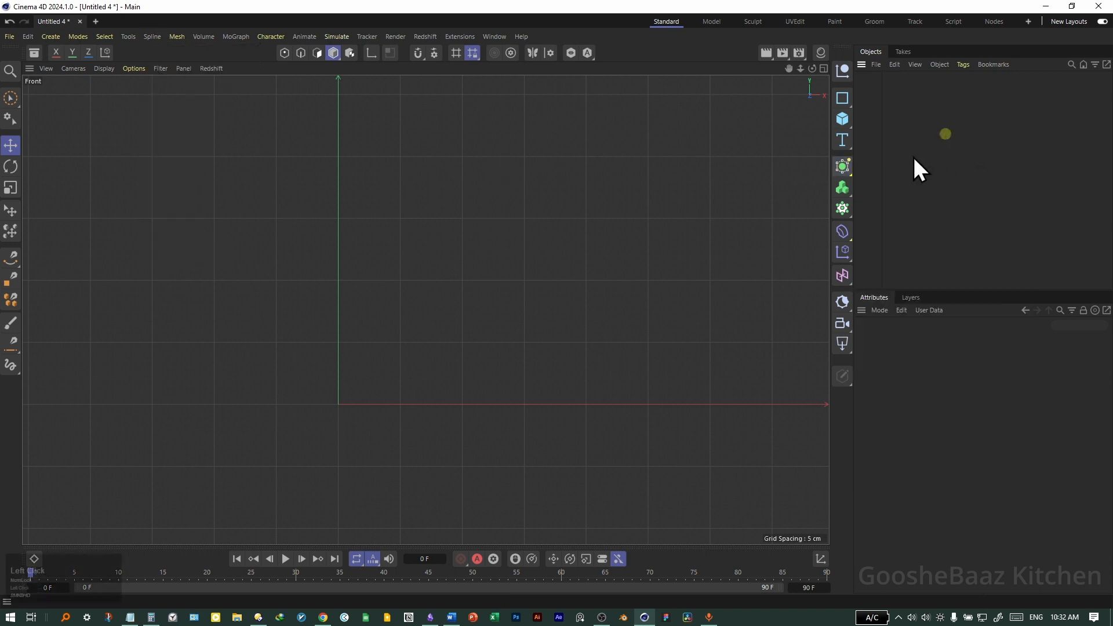
left_click(846, 166)
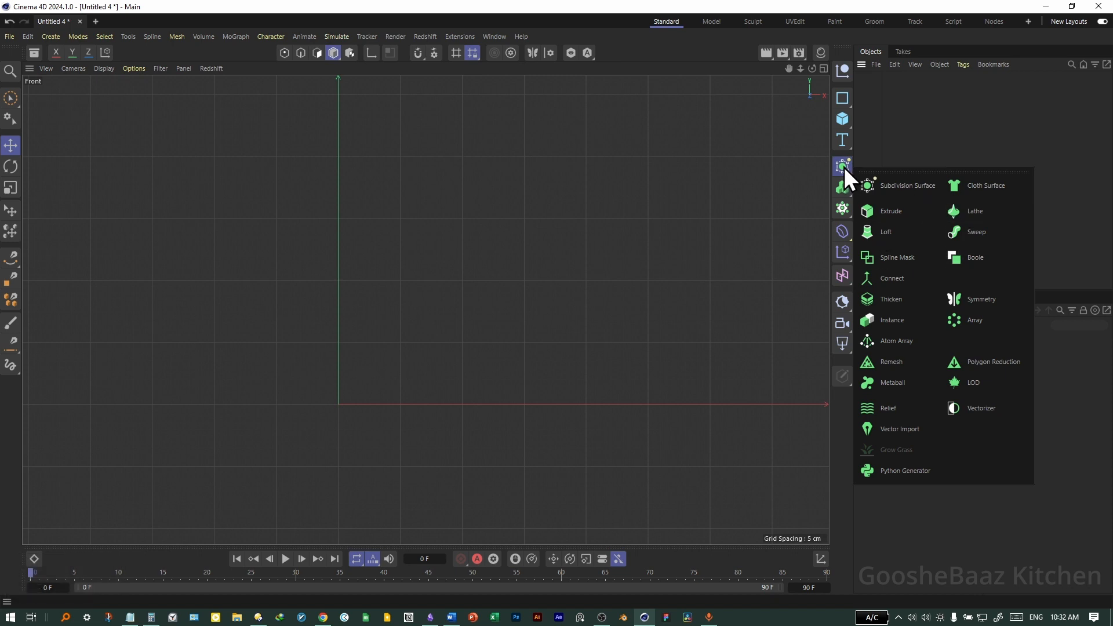
left_click_drag(888, 173, 737, 111)
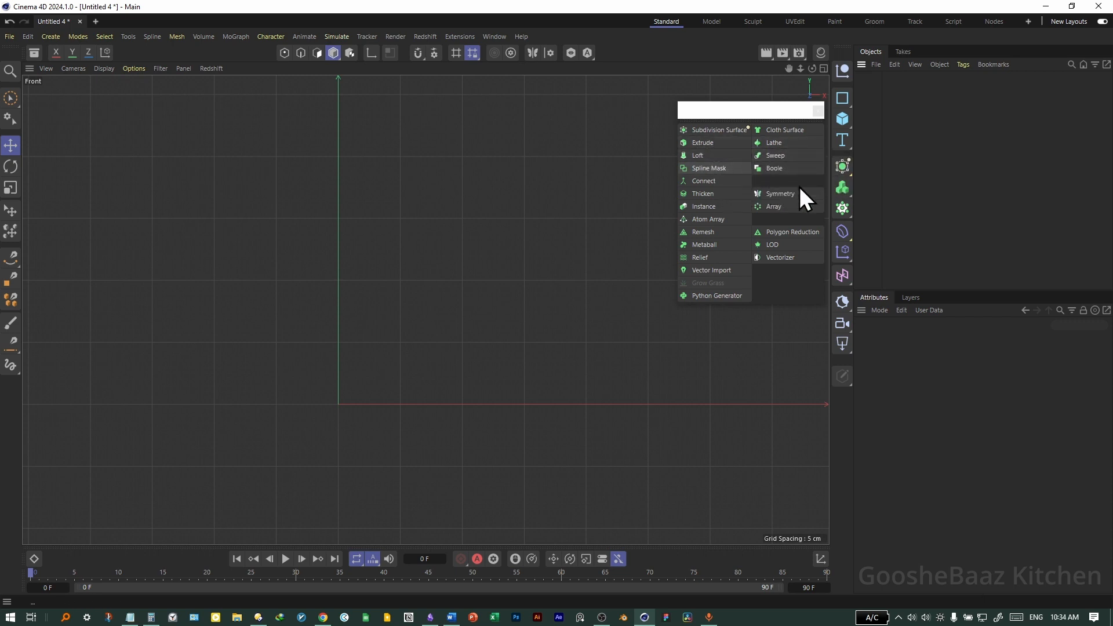
left_click_drag(762, 109, 760, 179)
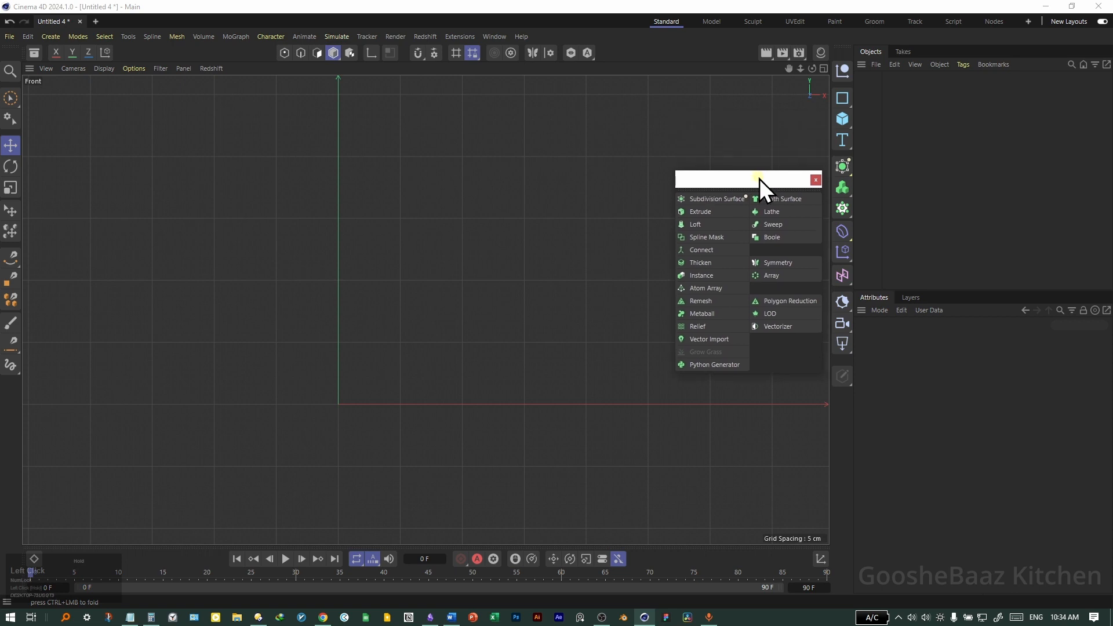
- Add a Cogwheel spline in the Perspective view and set its plane to XZ
middle_click(553, 242)
middle_click(412, 253)
left_click_drag(839, 102, 916, 207)
scroll(420, 255, "down", 2)
left_click(153, 36)
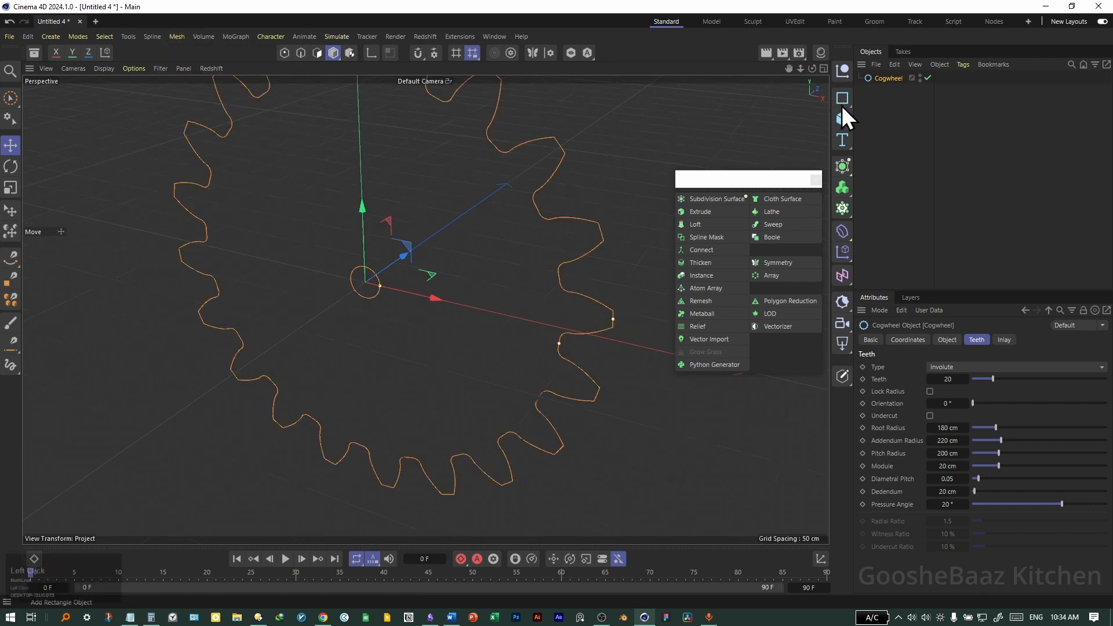
left_click(947, 339)
left_click(1069, 403)
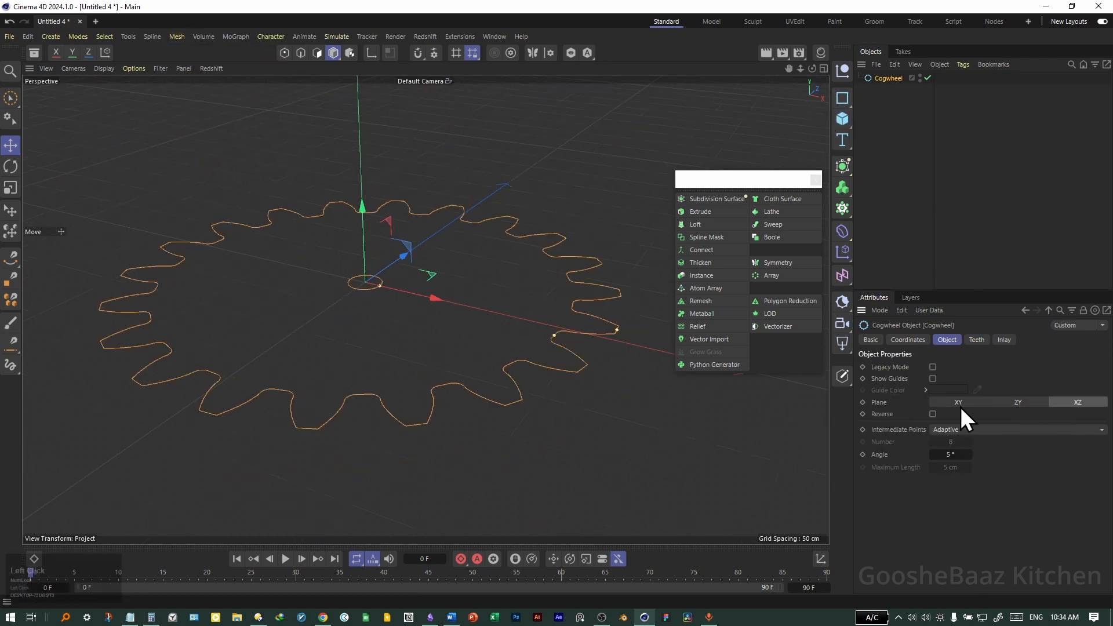
- Add an Extrude generator and nest the Cogwheel spline under it
left_click_drag(483, 397, 494, 323, "alt")
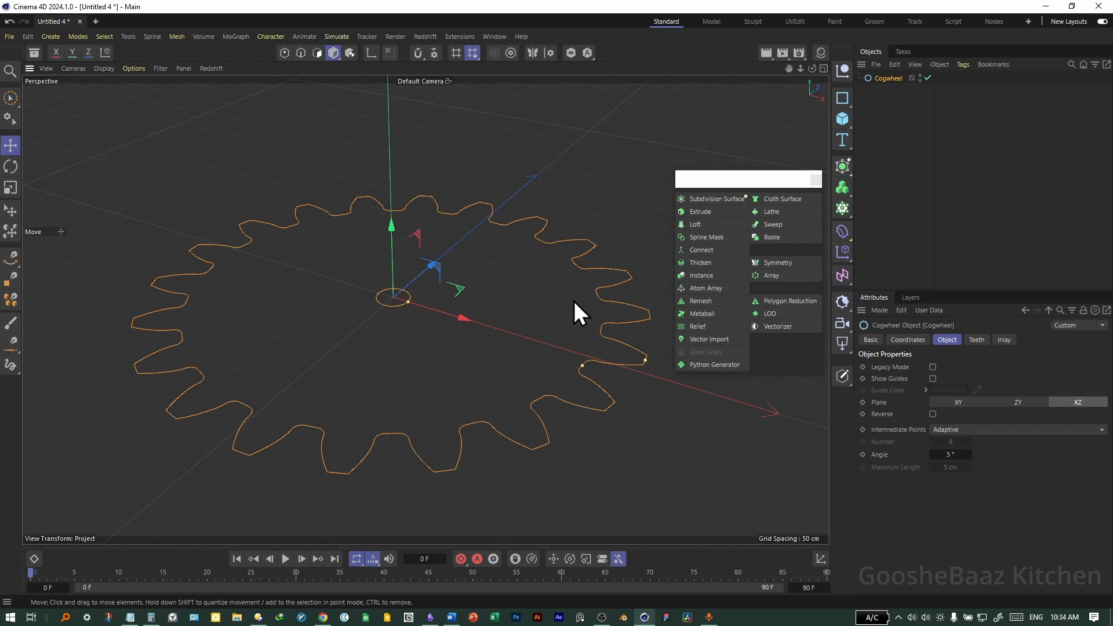
left_click(701, 212)
mouse_move(887, 89)
left_mouse_down()
mouse_move(902, 97)
mouse_move(881, 84)
left_mouse_up()
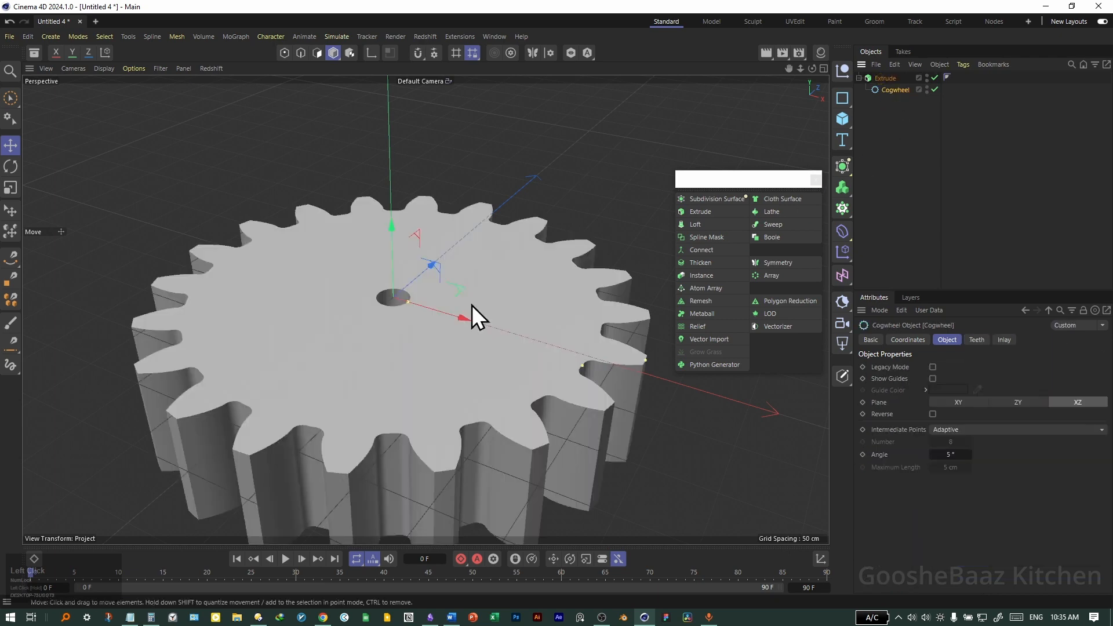
left_click_drag(472, 305, 586, 328, "alt")
- Set the Extrude generator's Offset to -16 cm
left_click(885, 78)
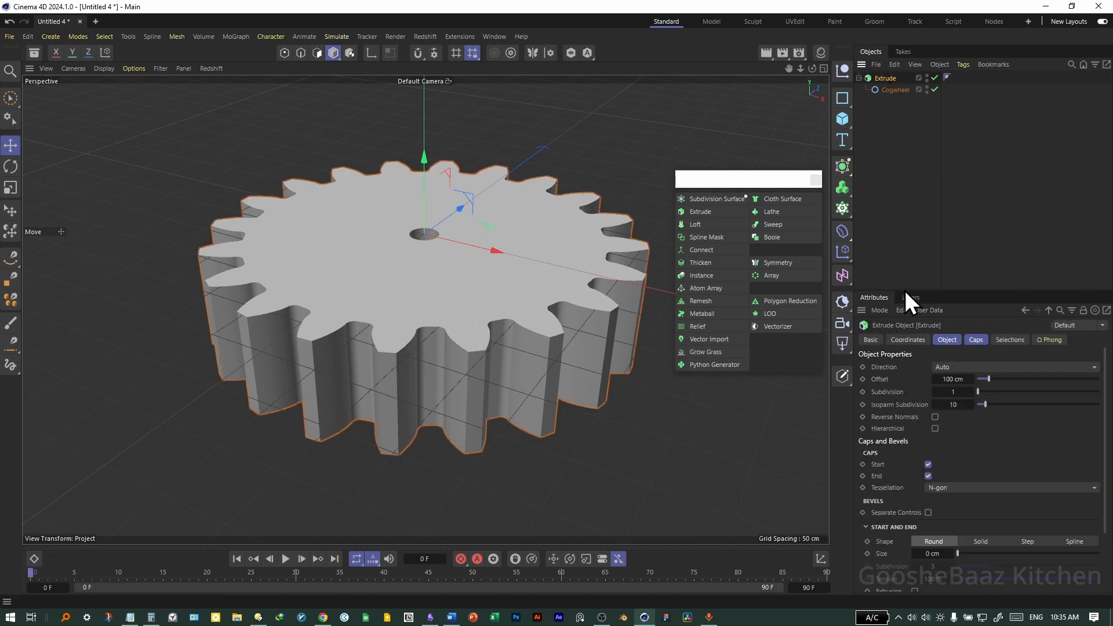
left_click_drag(908, 291, 907, 207)
left_click_drag(984, 294, 983, 440)
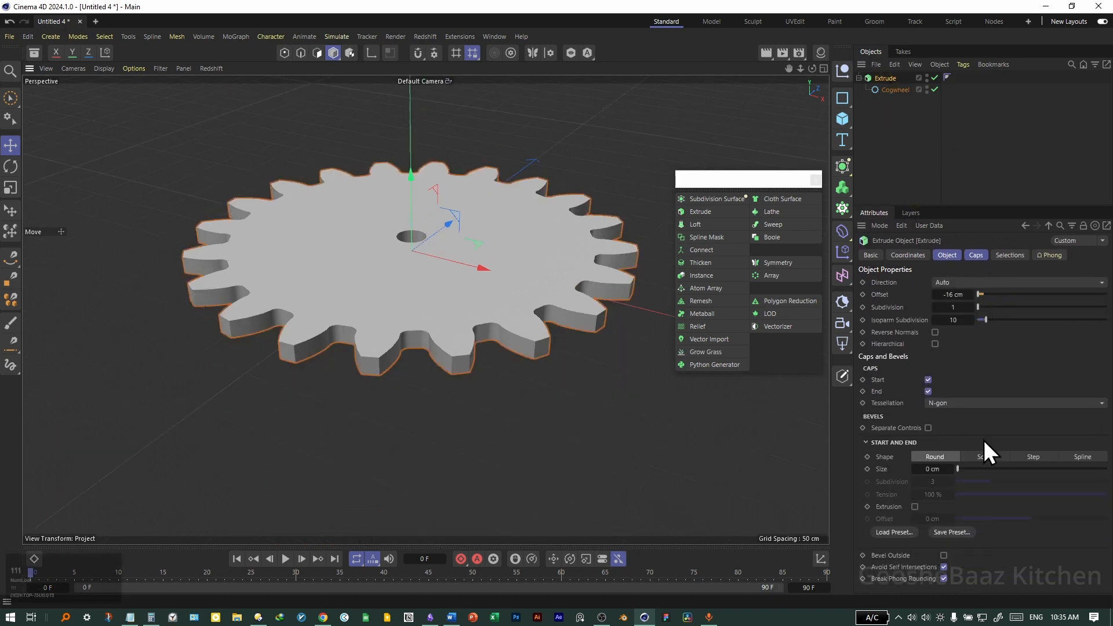
- Display the gear's mesh lines in the viewport and set the Extrude's Subdivision to 11
left_click(108, 69)
left_click(163, 184)
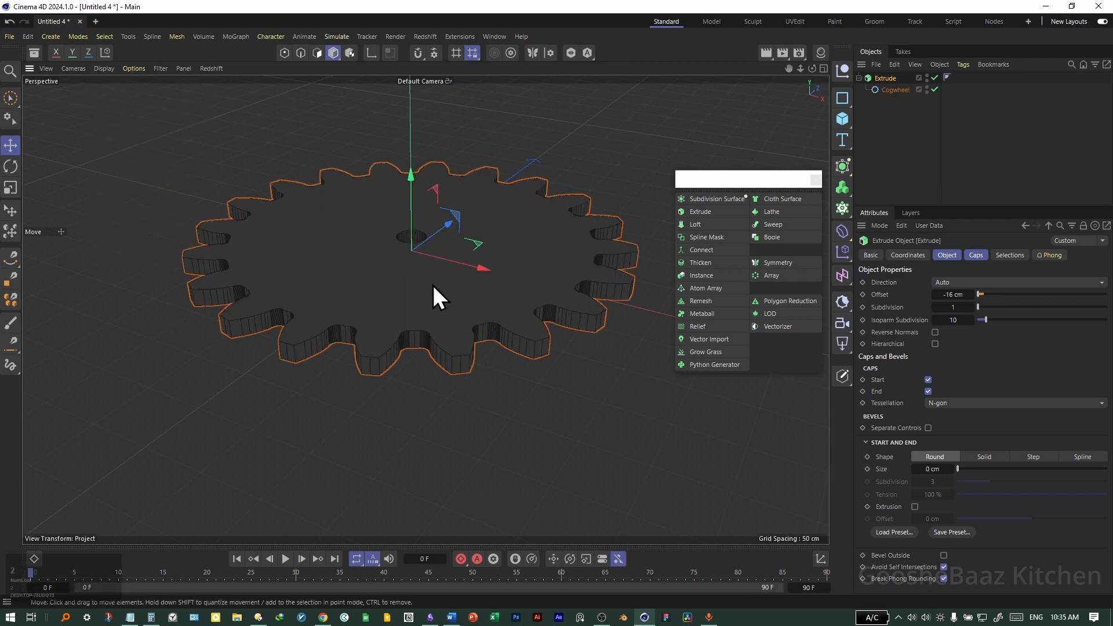
mouse_move(983, 308)
left_mouse_down()
mouse_move(1025, 308)
mouse_move(1000, 307)
left_mouse_up()
right_click_drag(507, 340, 677, 351, "alt")
left_click_drag(1000, 307, 981, 307)
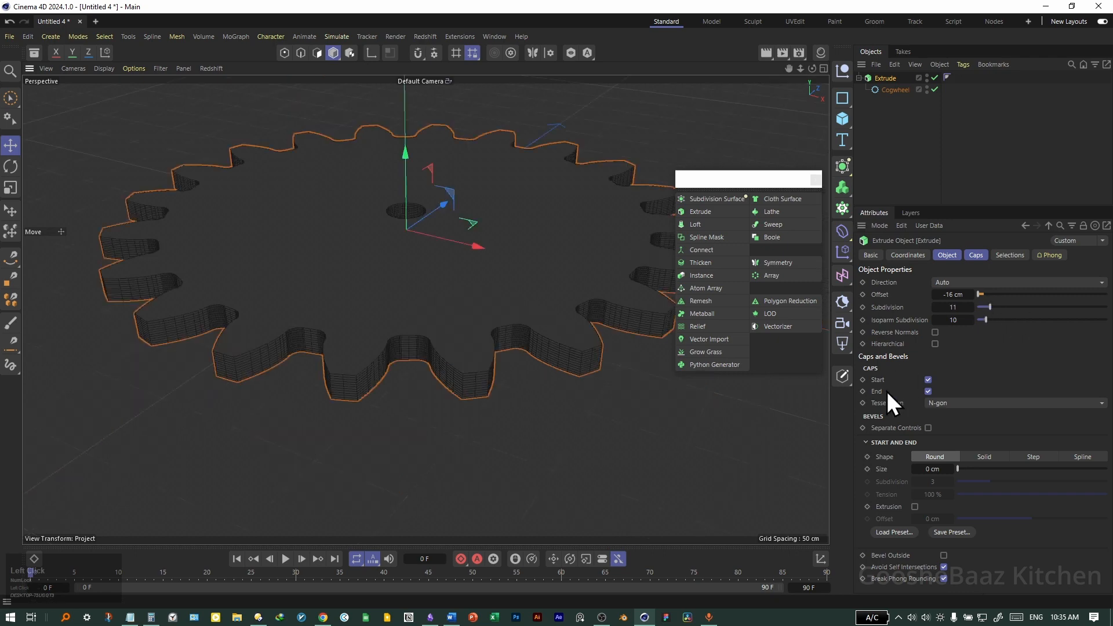
- Try the extruded gear with its Start and End caps disabled, and restore both caps
left_click(927, 380)
left_click(929, 391)
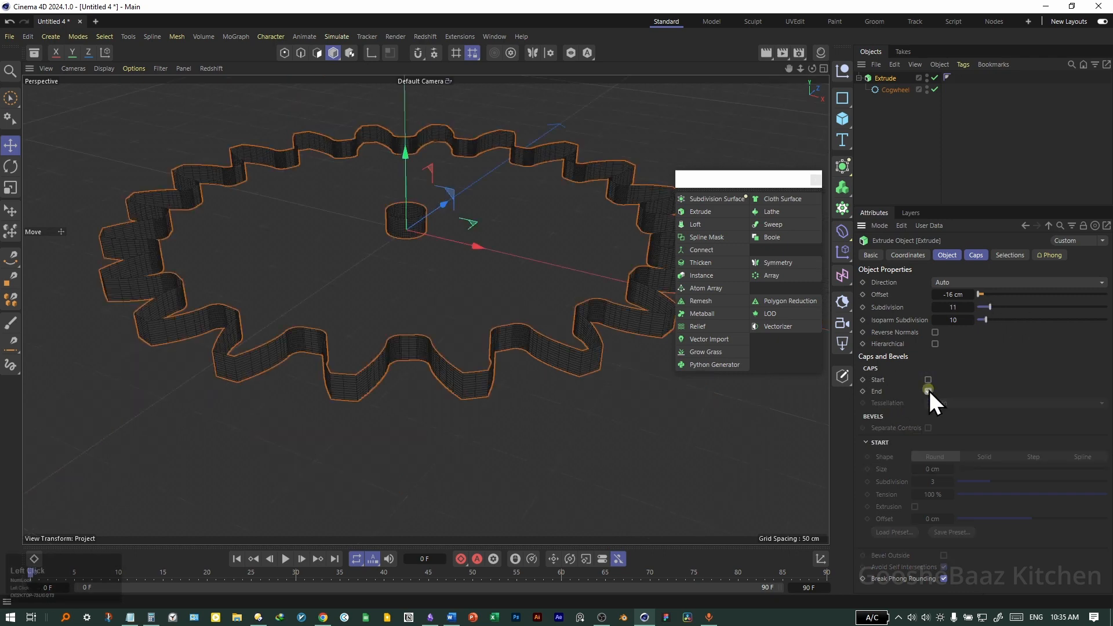
left_click(930, 390)
left_click(928, 380)
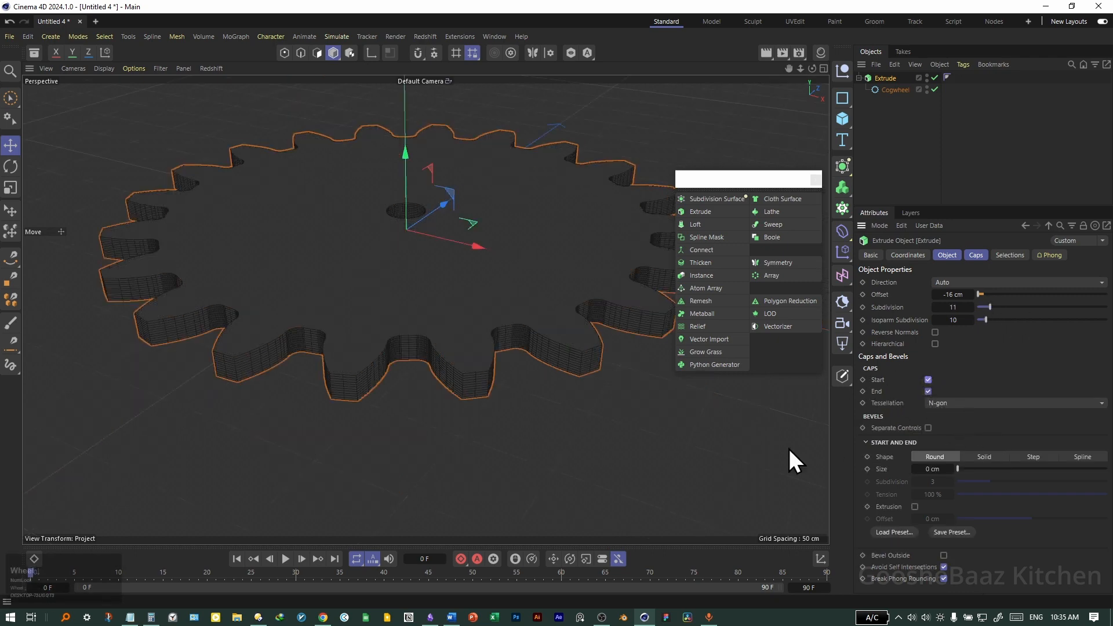
left_click(1008, 258)
left_click(957, 258)
left_click(977, 256)
left_click(1004, 255)
left_click(978, 255)
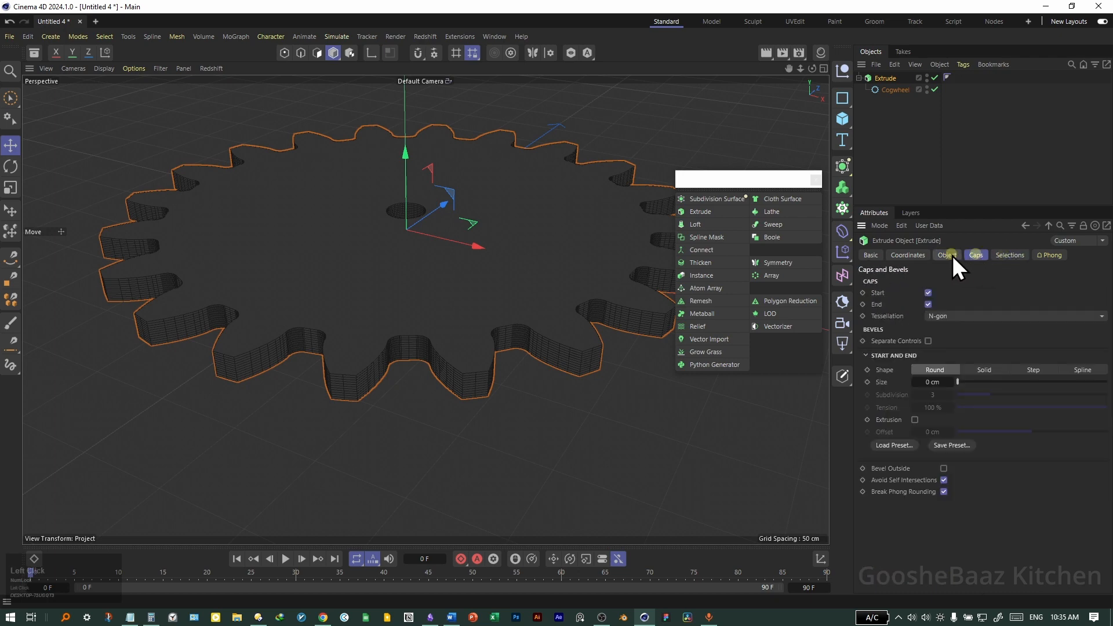
left_click(950, 256)
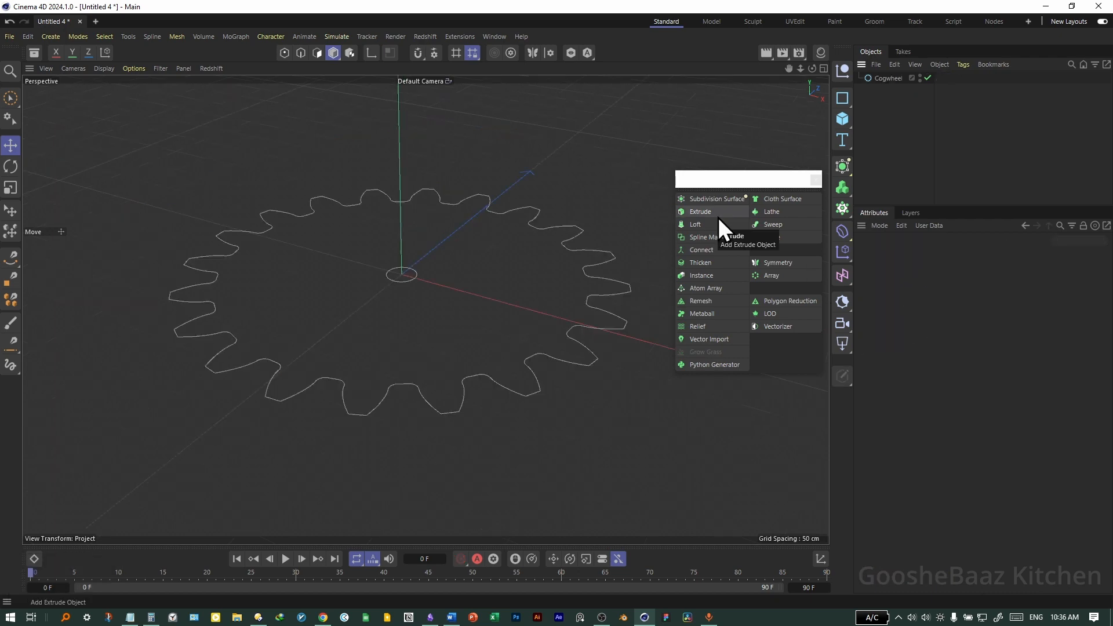
- Add a Sweep generator and an Arc spline, and nest the Arc and the Cogwheel under the Sweep
left_click(795, 226)
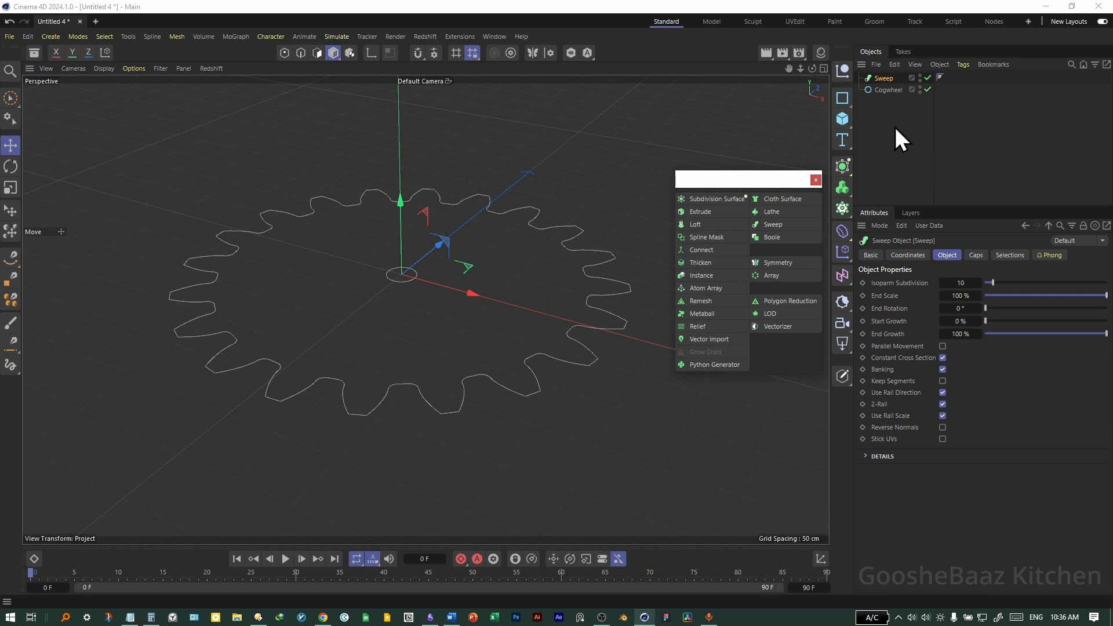
left_click_drag(843, 99, 896, 121)
scroll(479, 294, "down", 2)
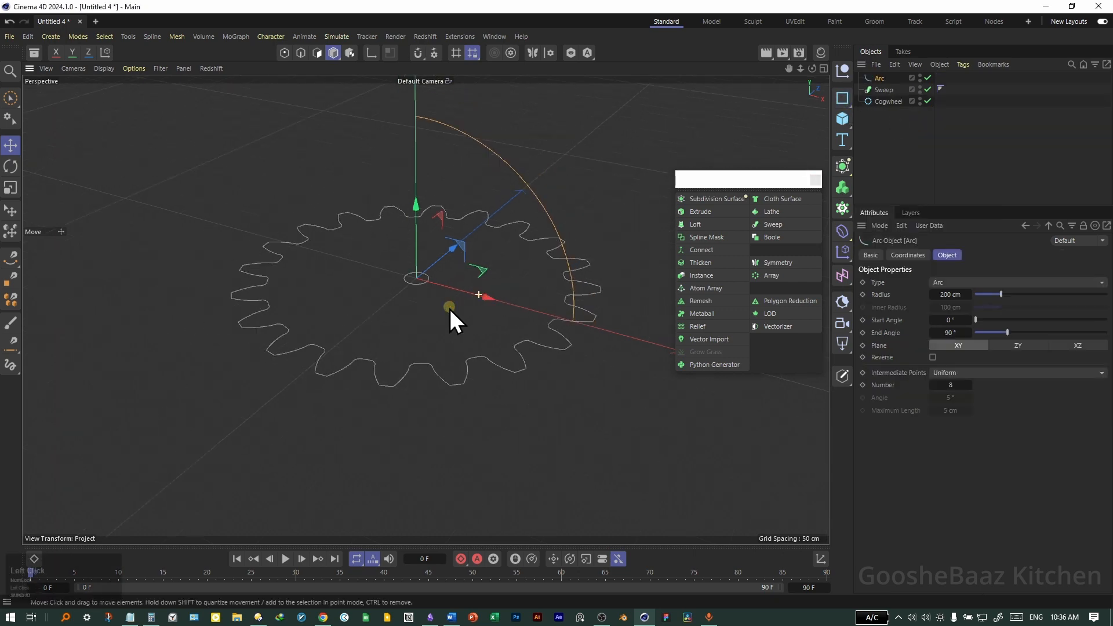
scroll(450, 309, "down", 1)
left_click_drag(879, 78, 881, 94)
left_click_drag(880, 94, 881, 95)
left_click_drag(898, 118, 887, 80)
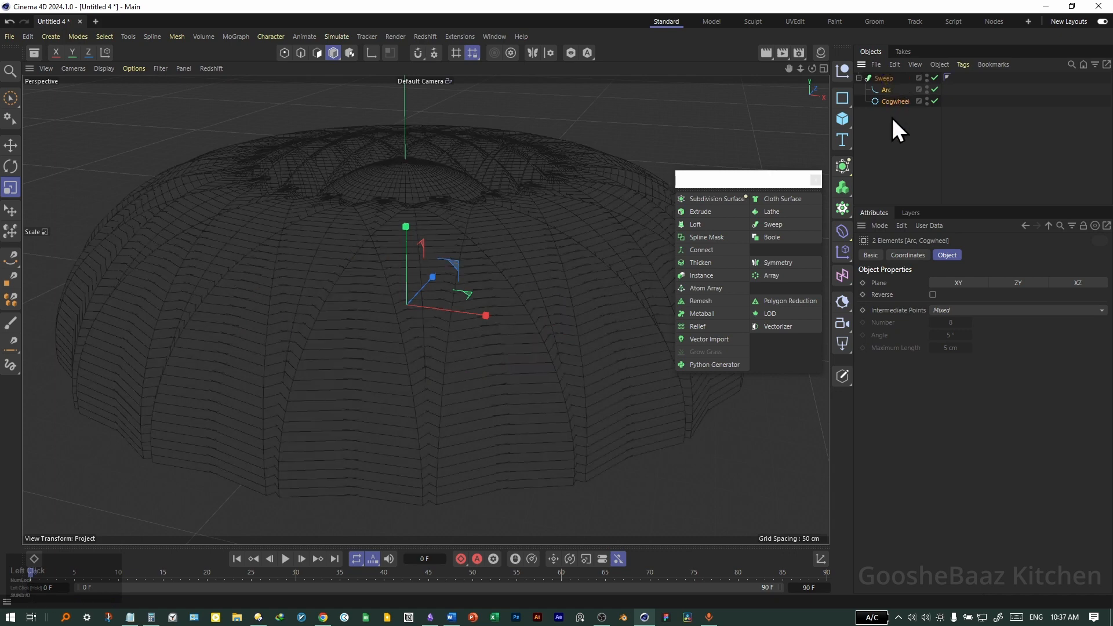
- Reorder the Cogwheel above the Arc inside the Sweep and set the Cogwheel's Plane to XY
left_click(895, 102)
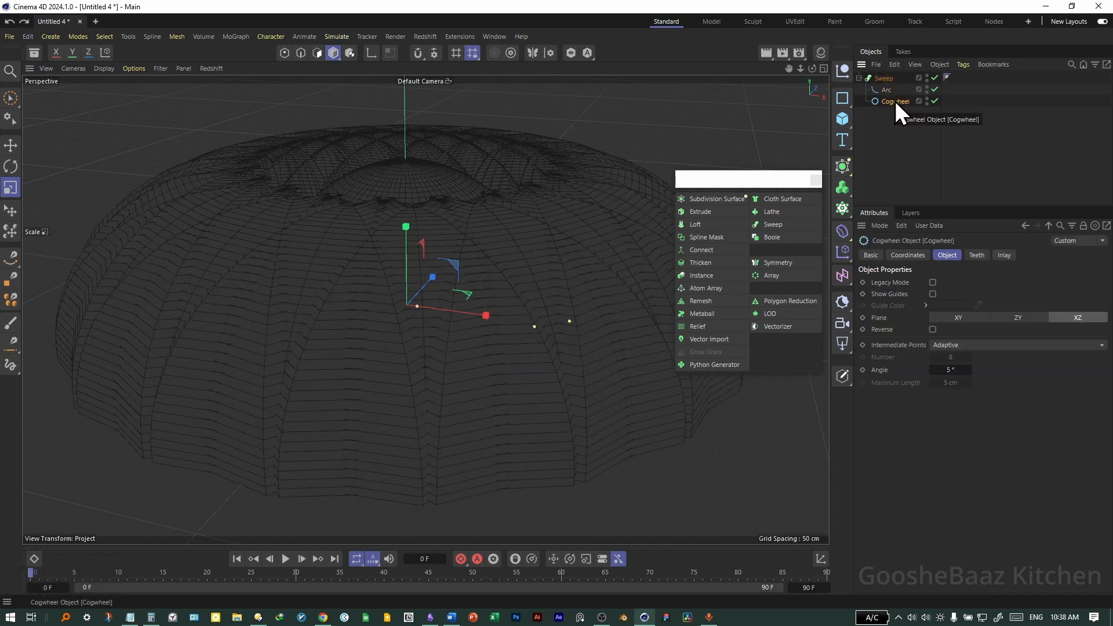
left_click_drag(895, 102, 893, 86)
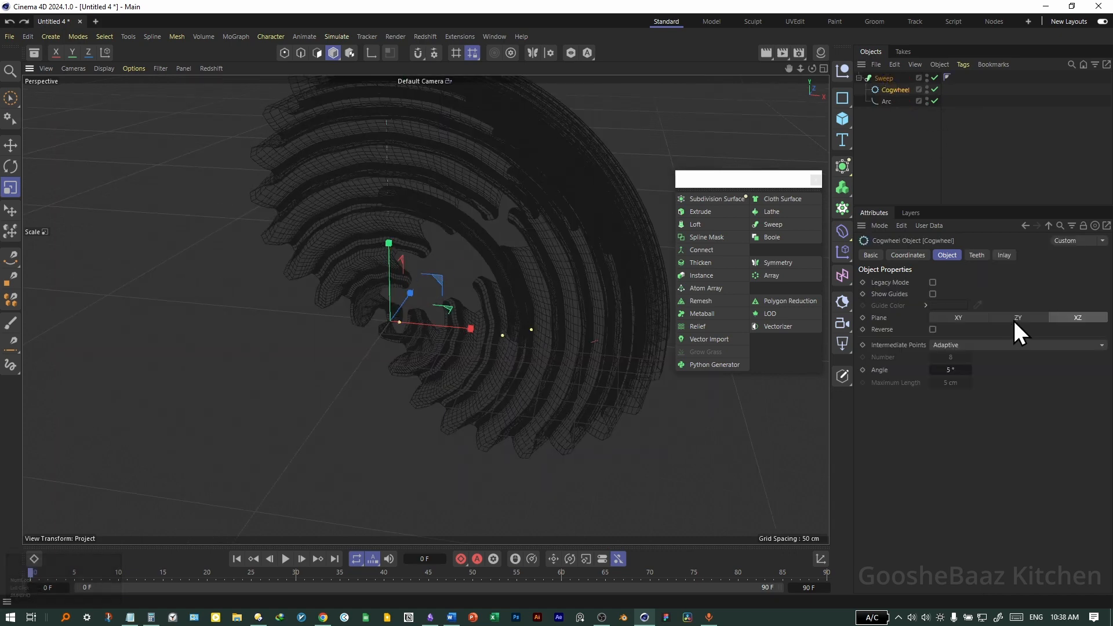
left_click(1020, 318)
left_click(980, 320)
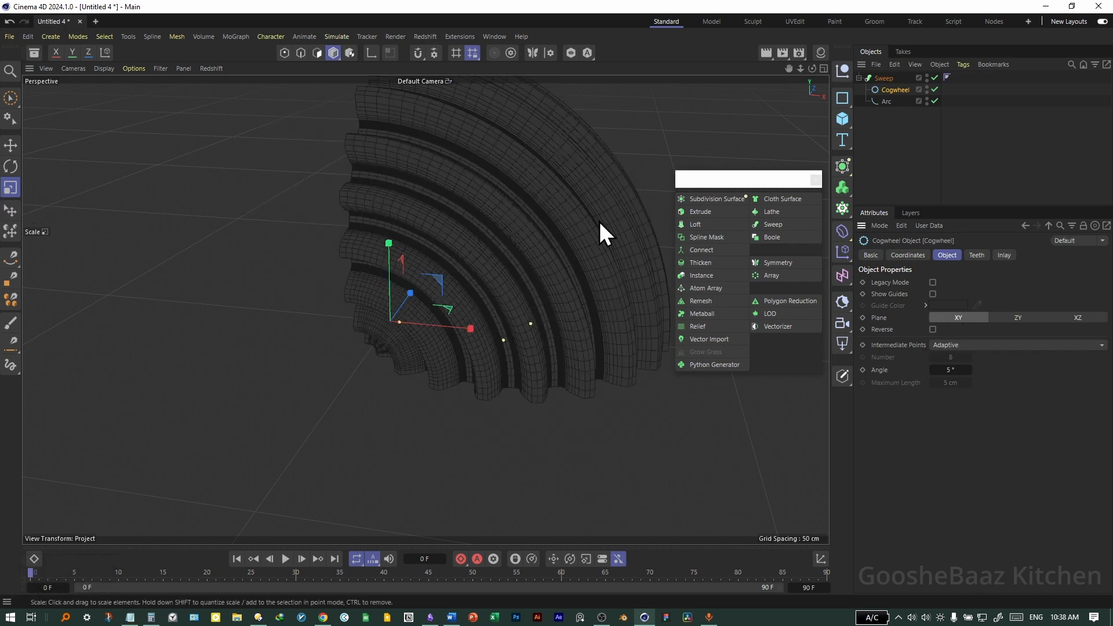
left_click_drag(601, 232, 468, 238, "alt")
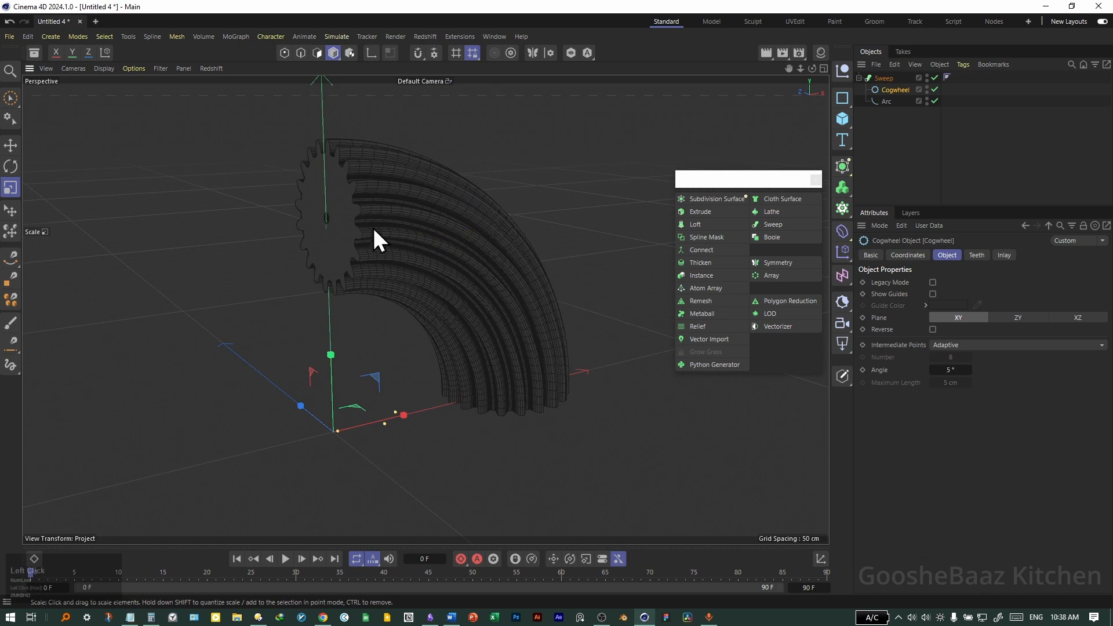
left_click_drag(416, 280, 454, 280, "alt")
- Set the Arc path's Radius to 194 cm and adjust its End Angle
left_click(887, 101)
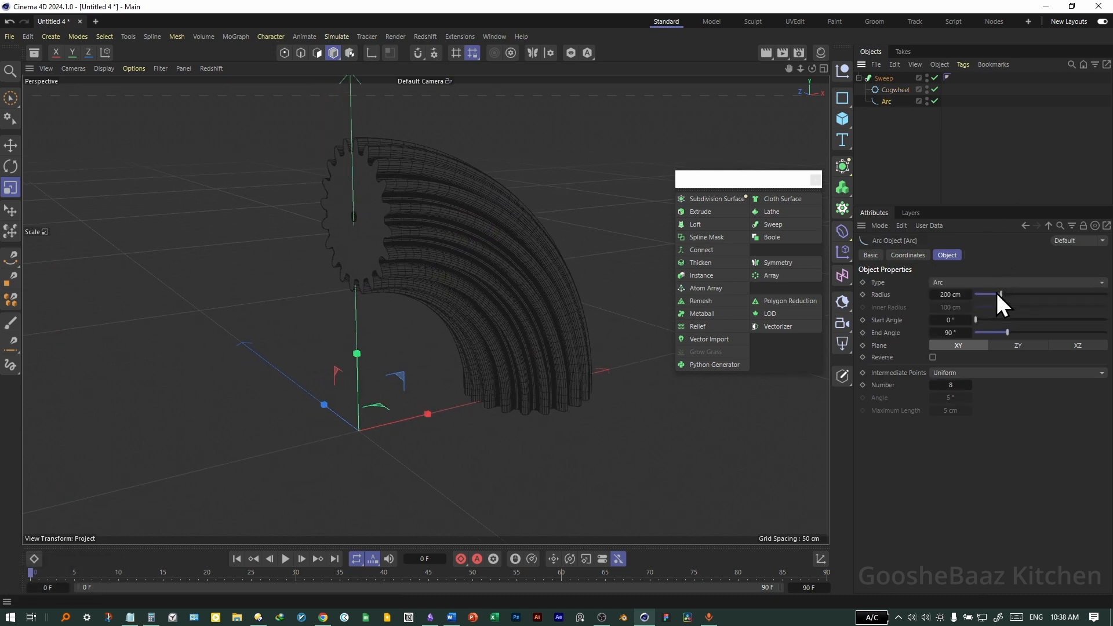
left_click_drag(1001, 295, 1000, 300)
right_click_drag(502, 236, 450, 254, "alt")
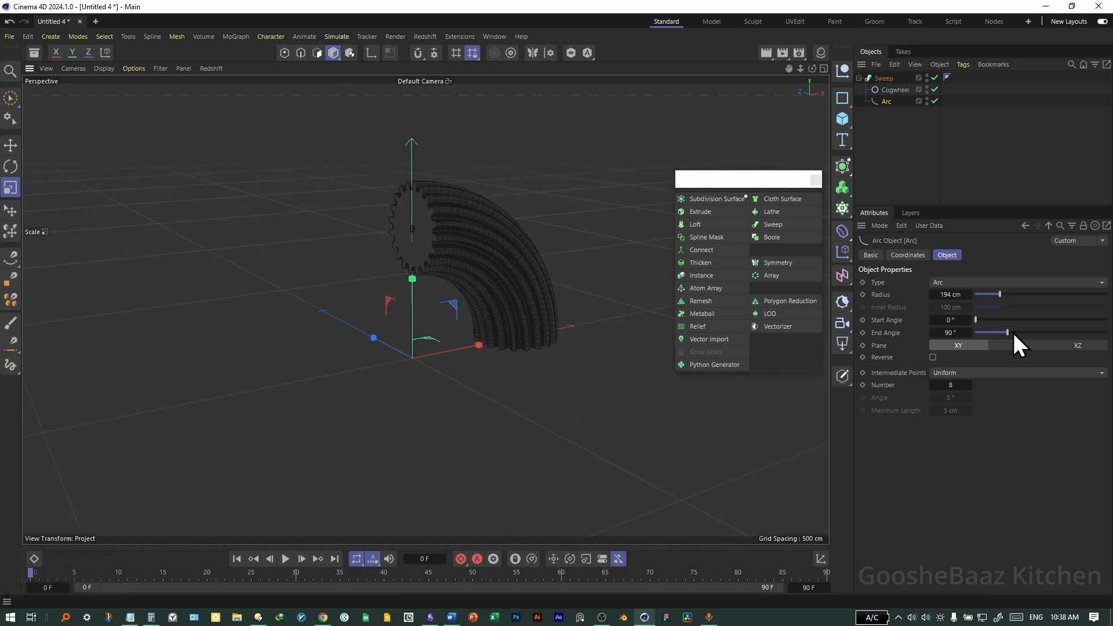
mouse_move(1012, 331)
left_mouse_down()
mouse_move(1044, 336)
mouse_move(1004, 339)
left_mouse_up()
- Delete the Cogwheel and the Arc, and nest a new Star spline under the Sweep
left_click(895, 90, "ctrl")
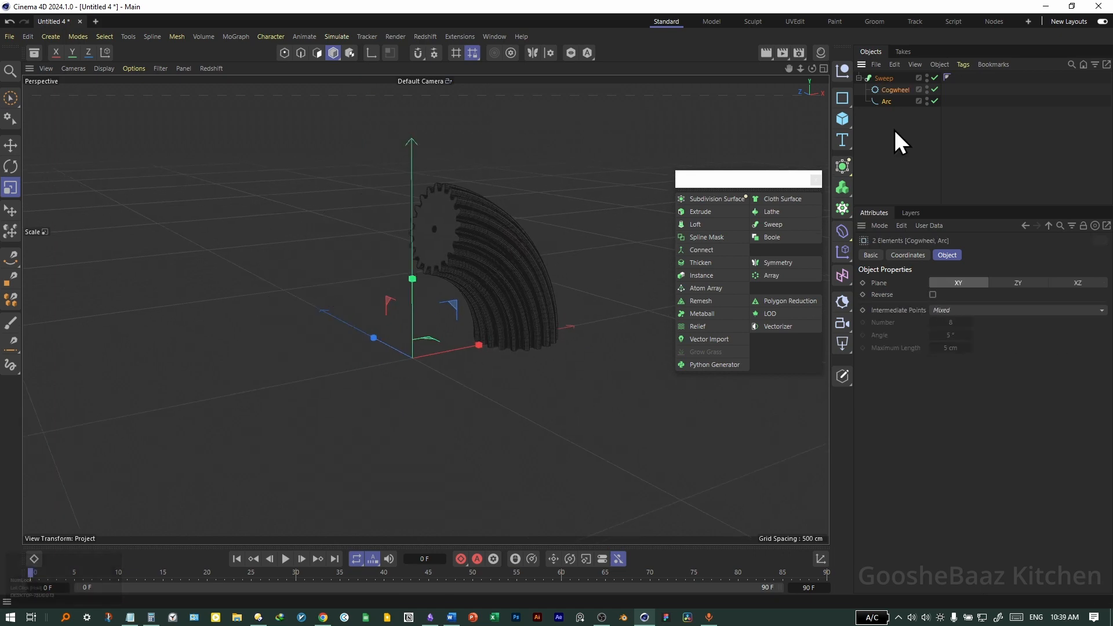
key("Delete")
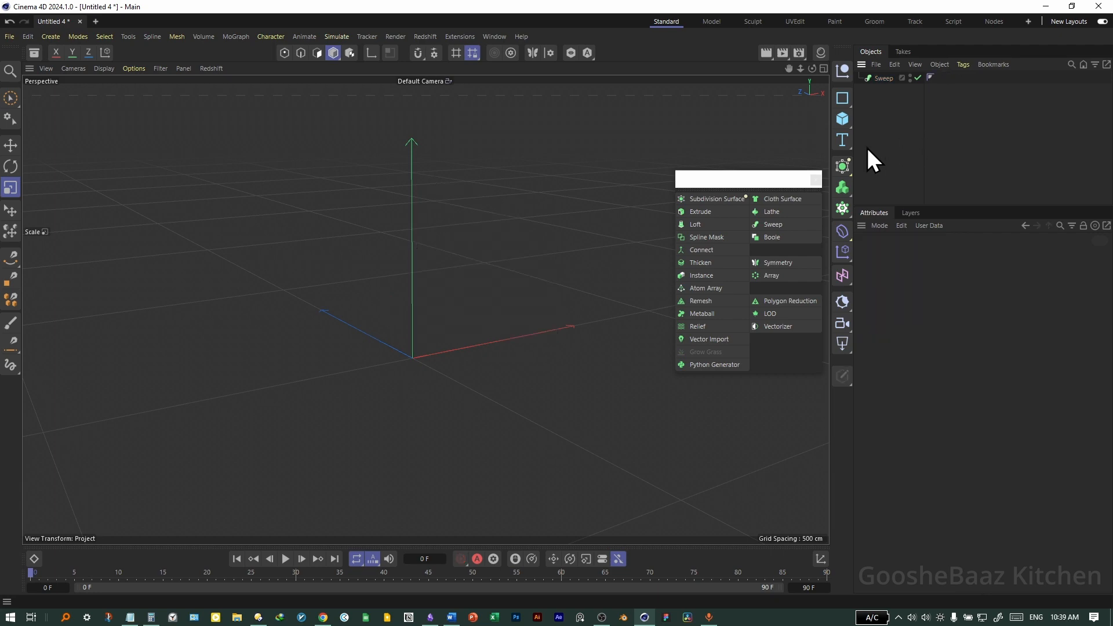
left_click(840, 98)
left_click(893, 245)
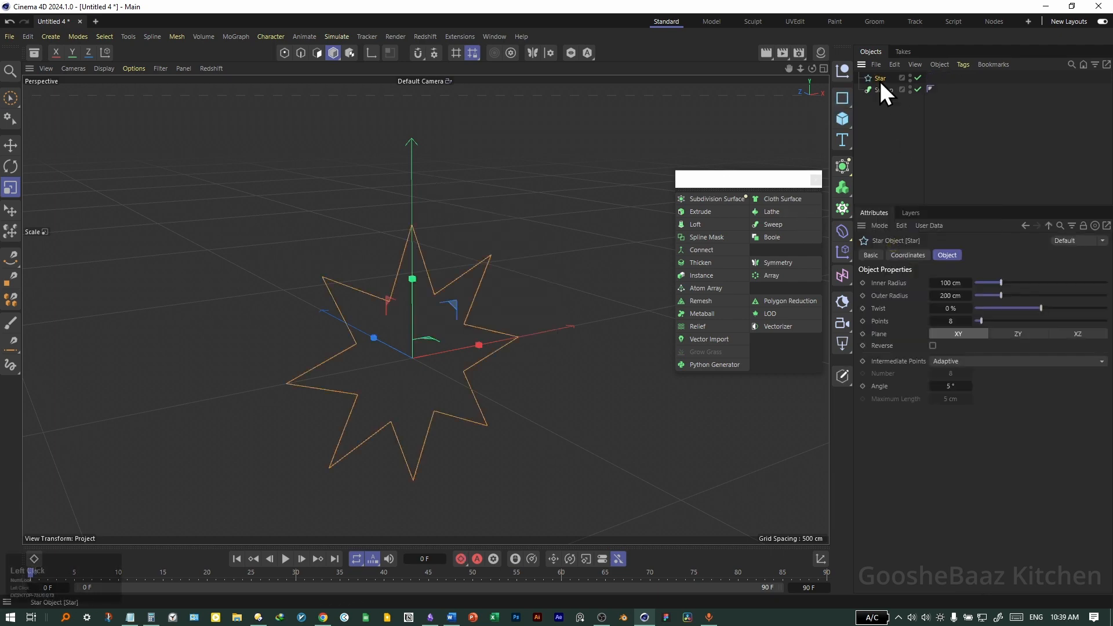
left_click_drag(879, 81, 883, 90)
- Draw a curved S-shaped Bezier path through four points with the Spline Pen in the Front view
left_click(157, 37)
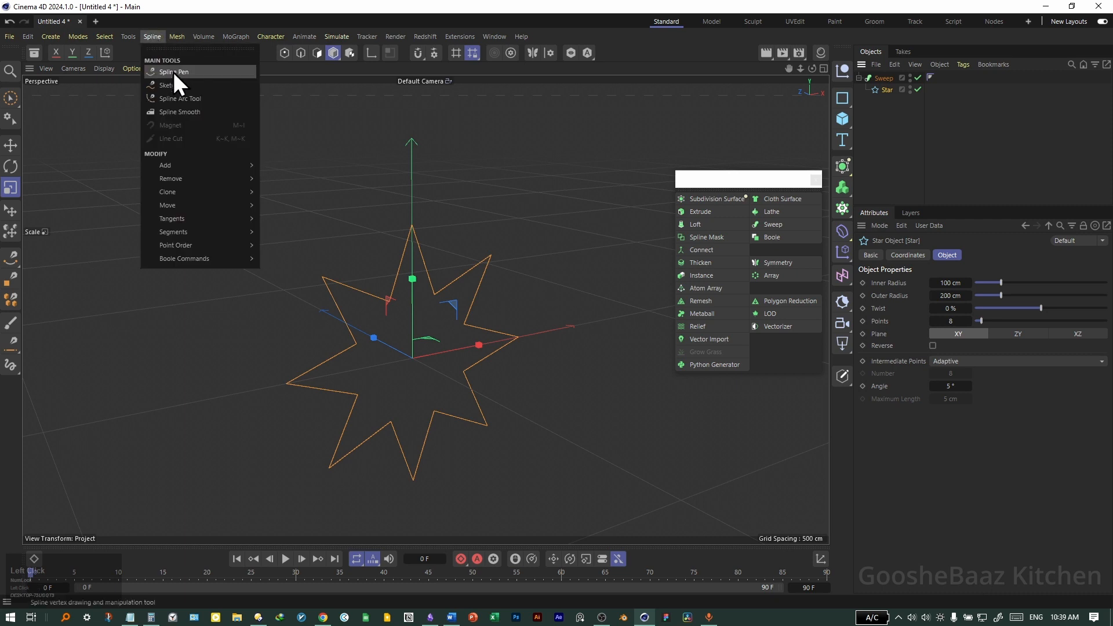
left_click(189, 74)
middle_click(482, 294)
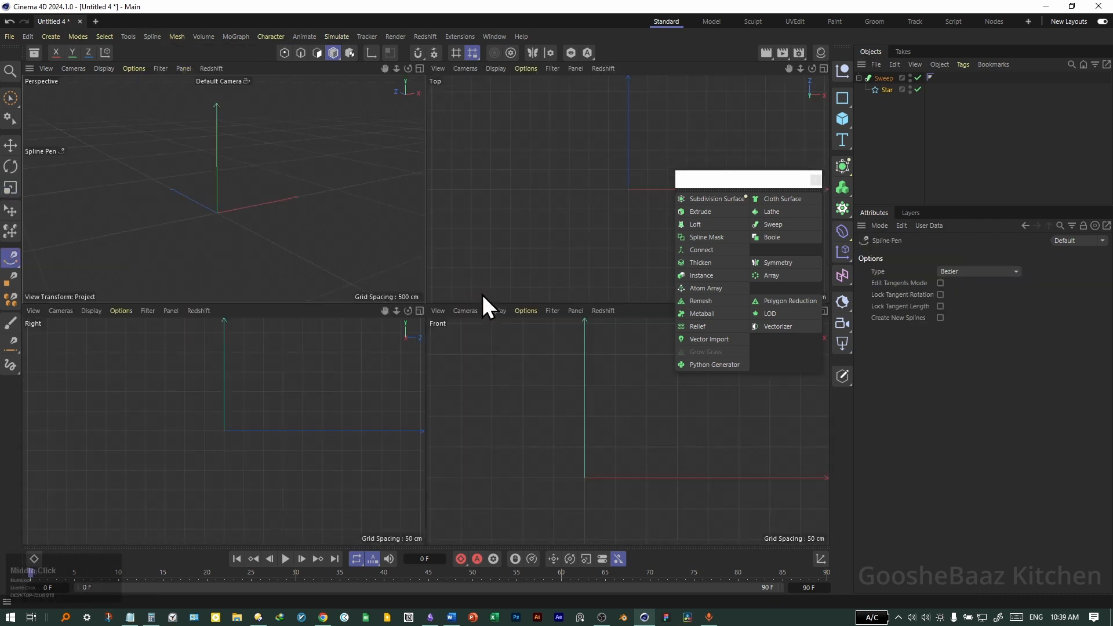
middle_click(558, 407)
scroll(476, 333, "down", 5)
left_click_drag(379, 126, 419, 152)
left_click_drag(455, 219, 446, 263)
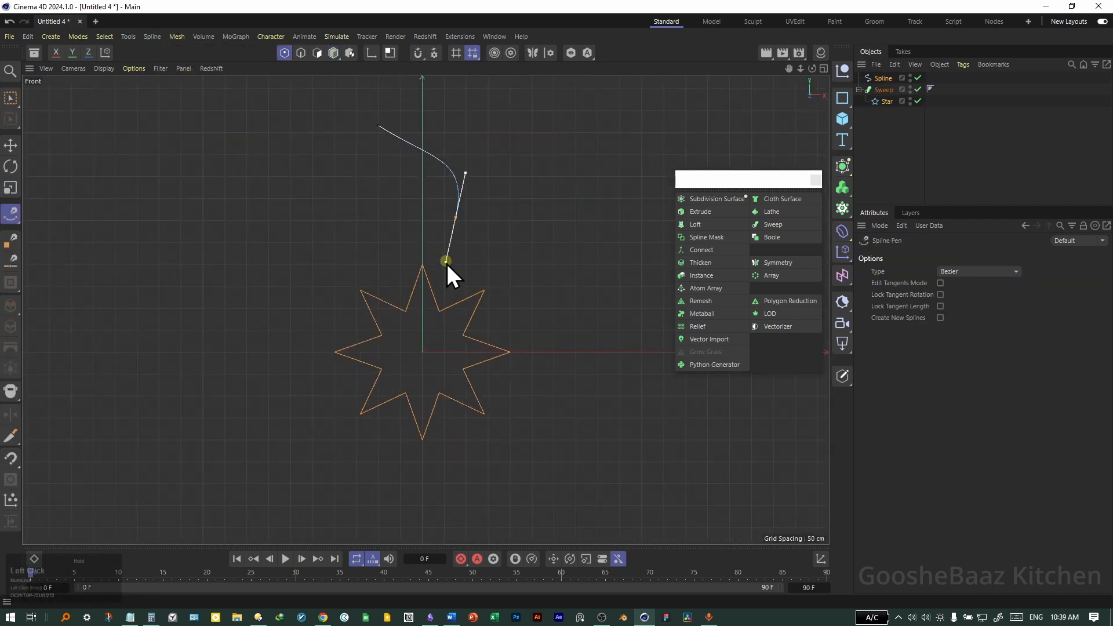
left_click_drag(368, 347, 368, 353)
left_click(485, 483)
- Return to Model mode and nest the drawn spline under the Sweep, below the Star, as its path
left_click(334, 52)
left_click_drag(882, 78, 884, 94)
key("F1")
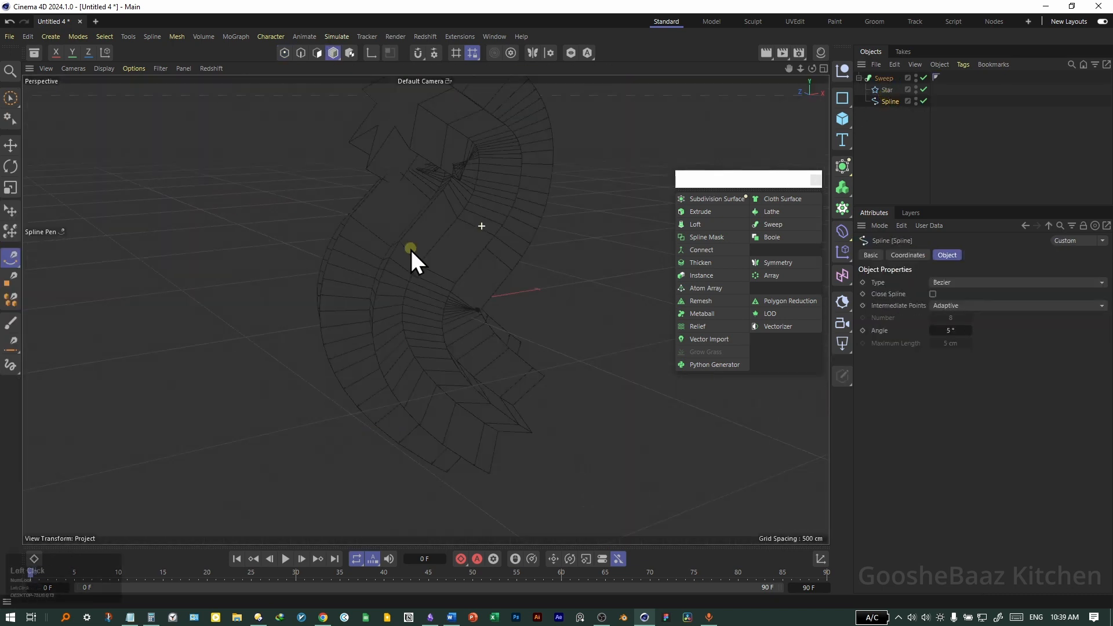
left_click_drag(410, 247, 429, 191, "alt")
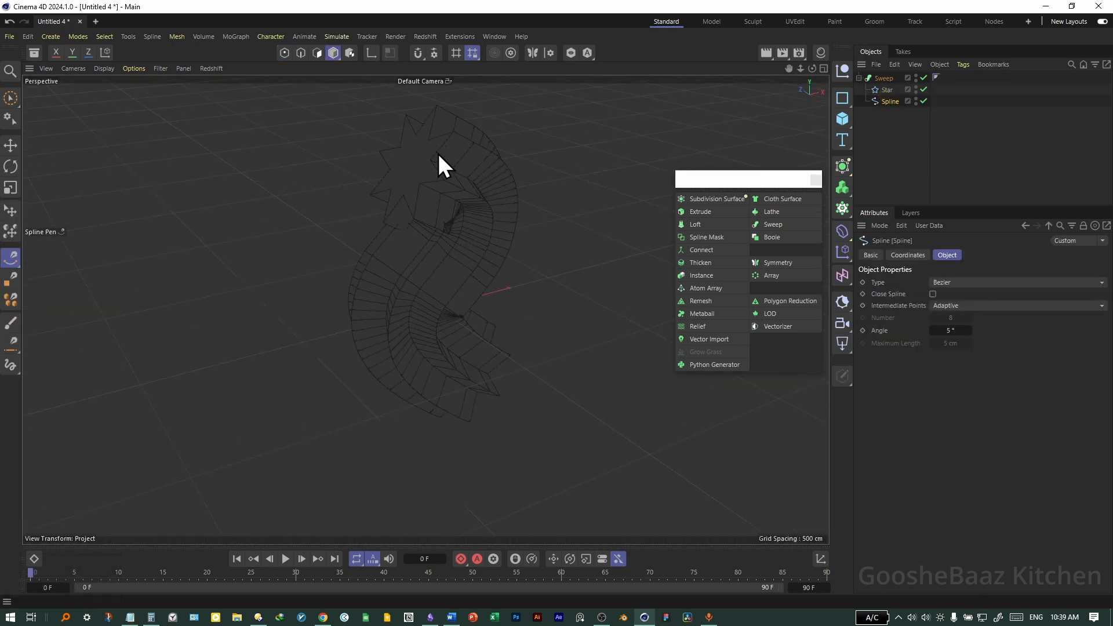
- Scale down the Star profile of the Sweep
left_click(882, 90)
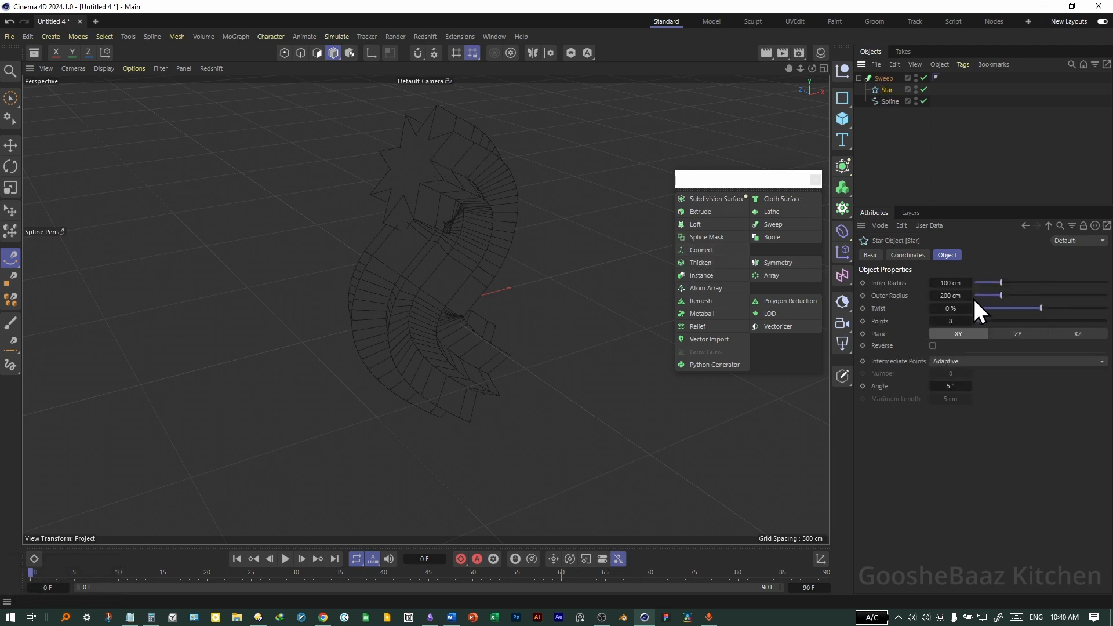
key("t")
left_click_drag(591, 157, 458, 233)
key("3")
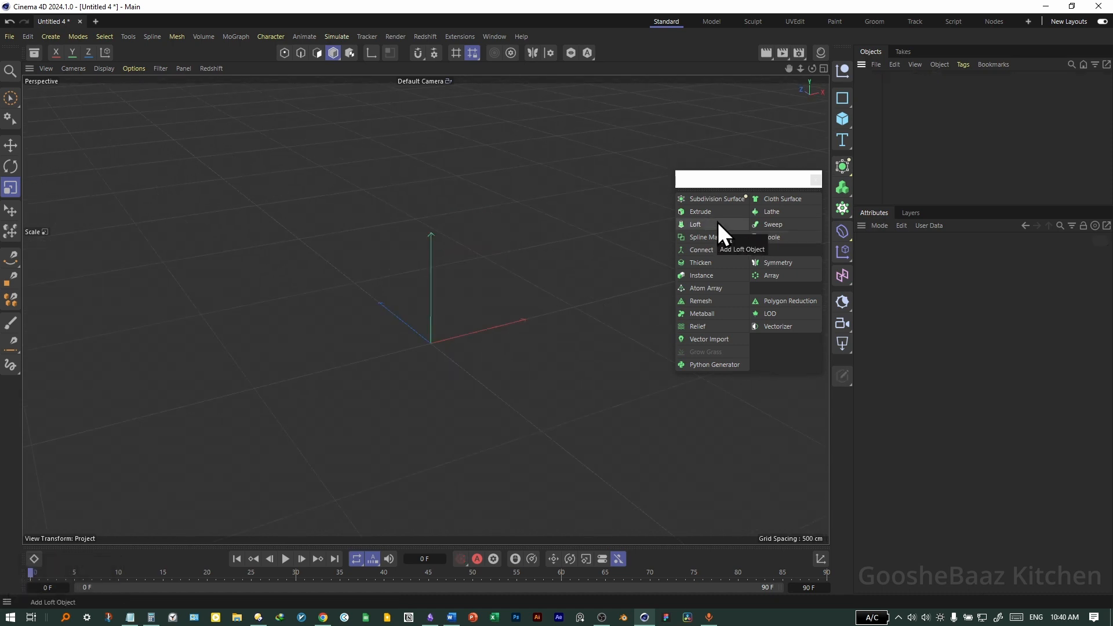
- Add a Loft generator, a Circle spline and a Rectangle spline
left_click(717, 222)
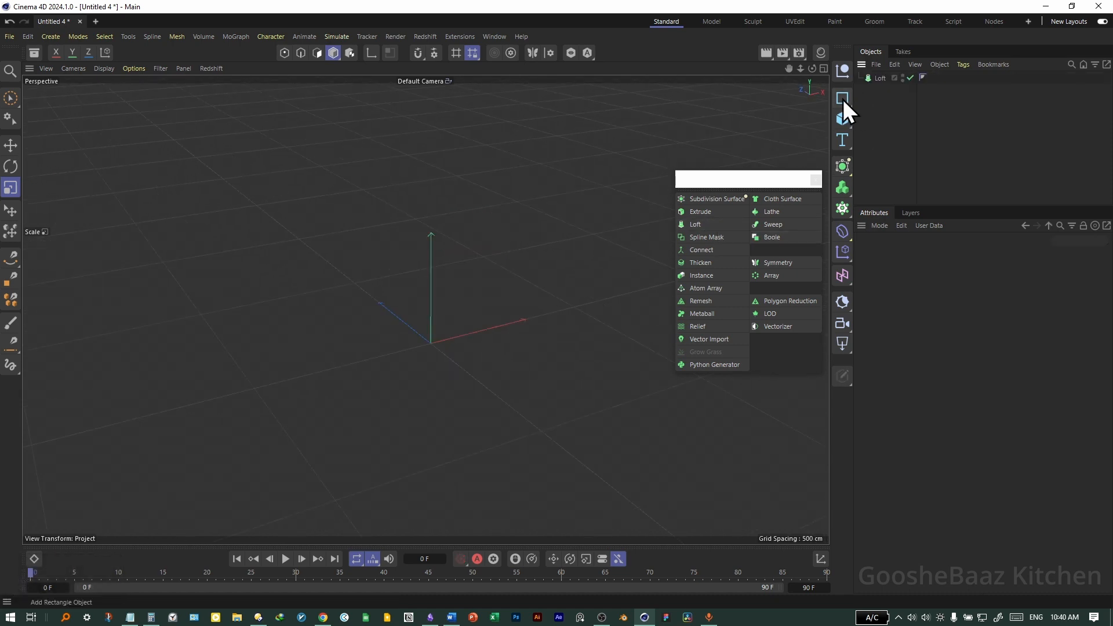
left_click_drag(842, 100, 939, 119)
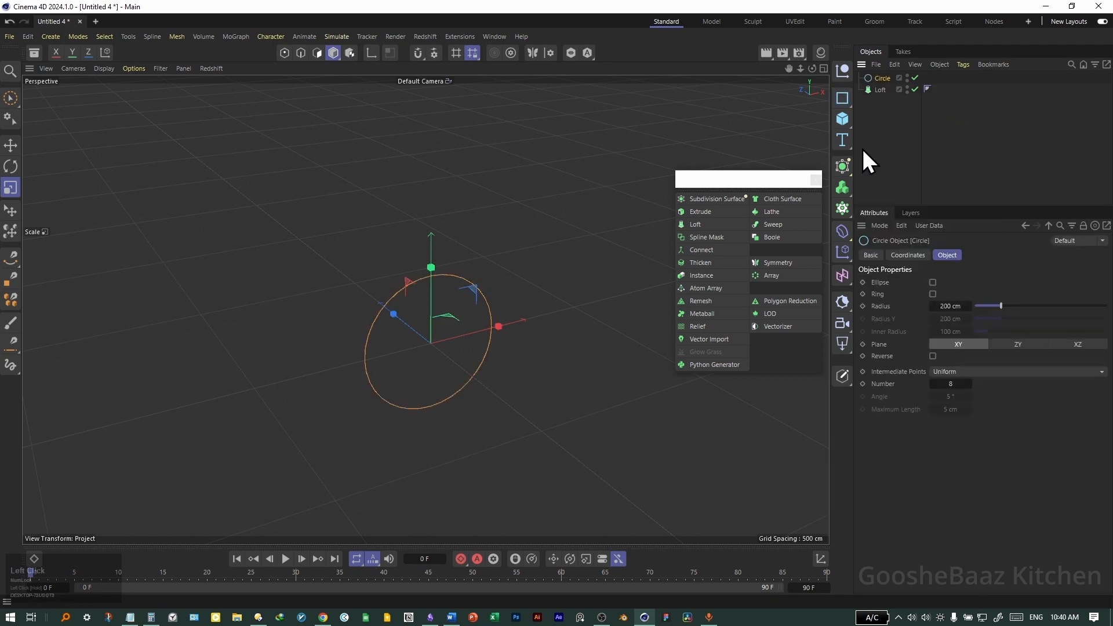
left_click_drag(841, 99, 896, 160)
- Move the Rectangle and the Circle apart in opposite directions along the Z axis
key("e")
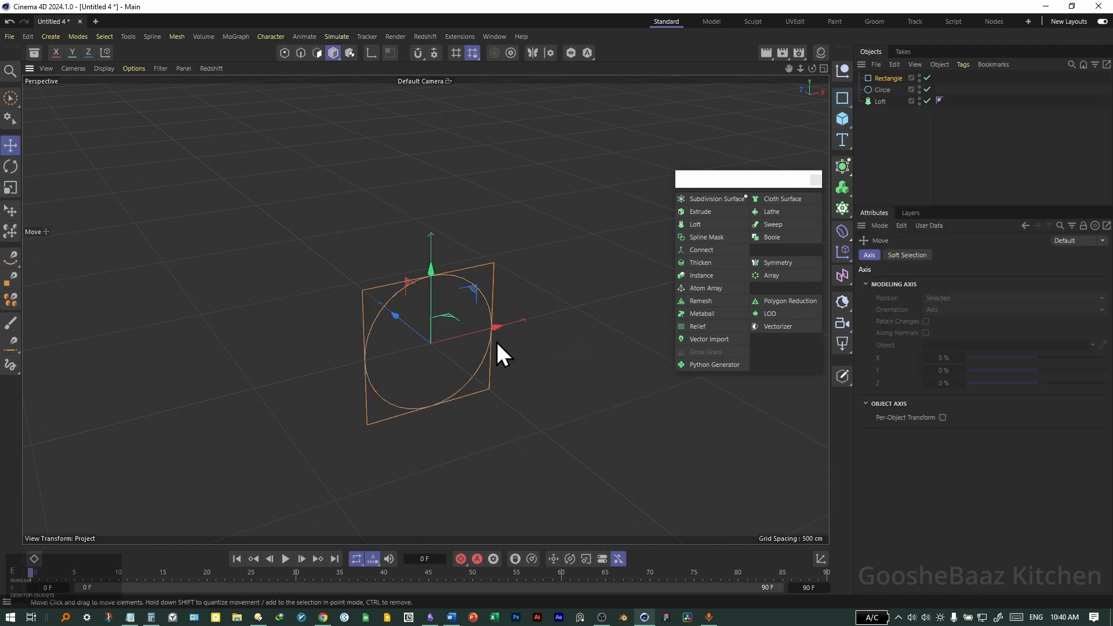
left_click_drag(404, 322, 486, 387)
left_click(460, 301)
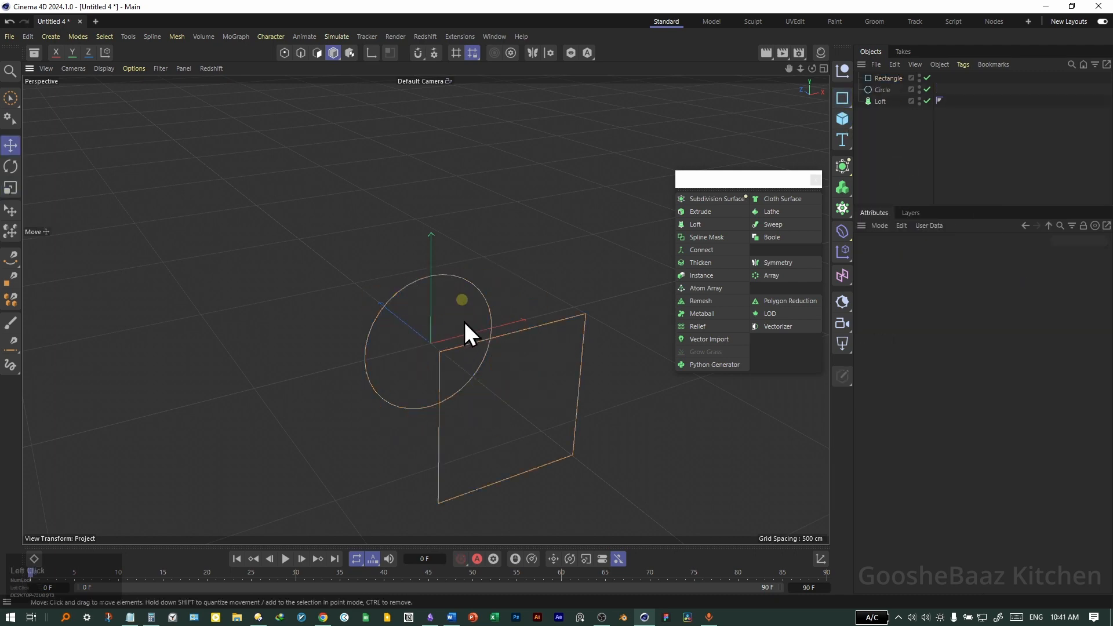
left_click(485, 305)
left_click_drag(414, 331, 342, 274)
- Nest both the Rectangle and the Circle under the Loft generator
left_click(886, 77, "shift")
left_click_drag(881, 91, 887, 102)
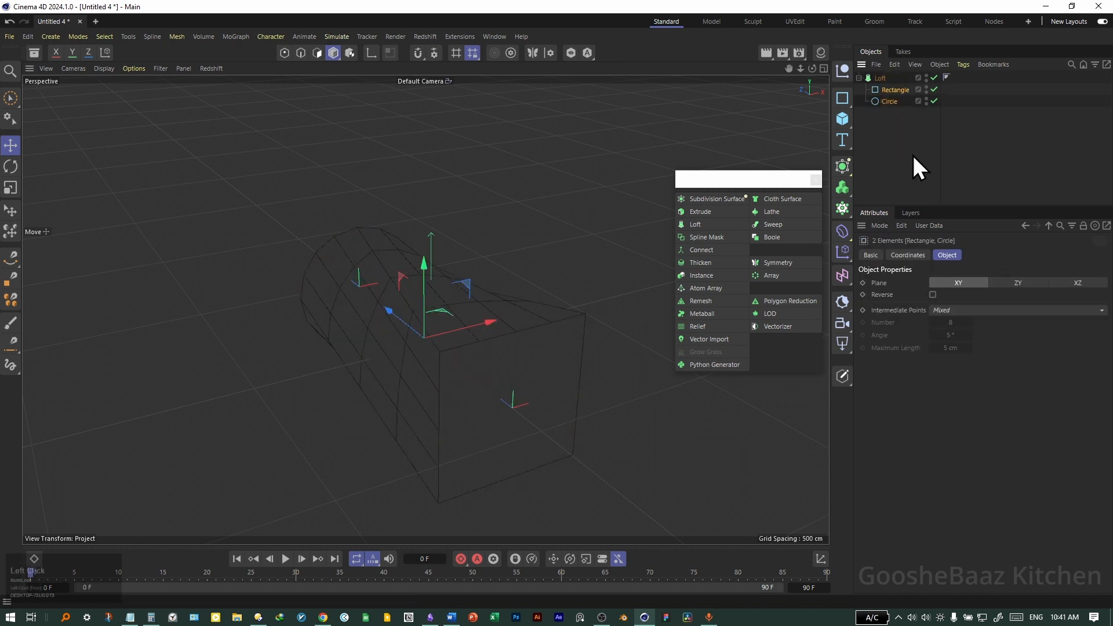
left_click(912, 153)
key("3")
left_click_drag(508, 346, 533, 353)
- Add a Star spline, move it along Z beyond the Rectangle, and nest it first under the Loft
left_click_drag(847, 106, 886, 246)
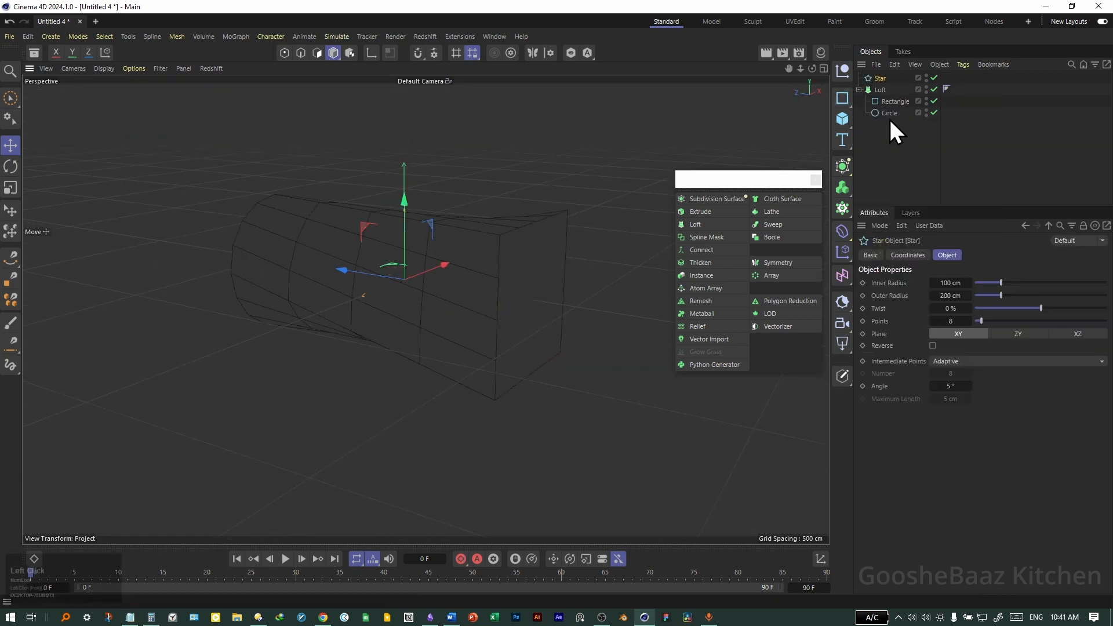
left_click_drag(378, 274, 618, 320)
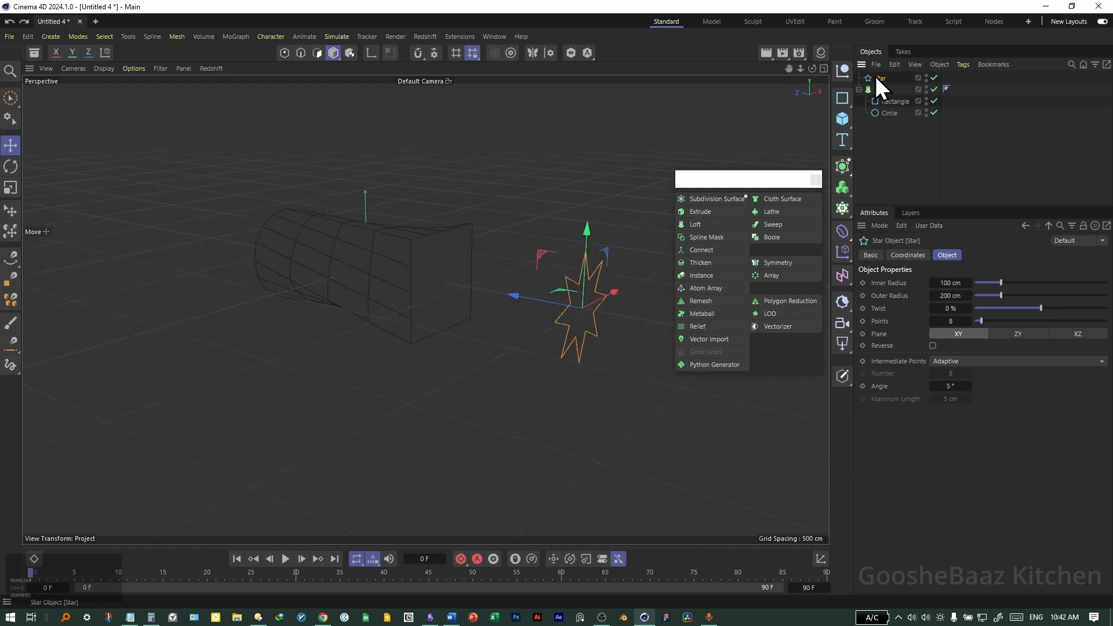
left_click_drag(875, 76, 895, 94)
left_click_drag(535, 273, 590, 301, "alt")
- Rotate the Star and move it to bend the star-shaped end of the loft
key("ctrl+z")
key("r")
key("e")
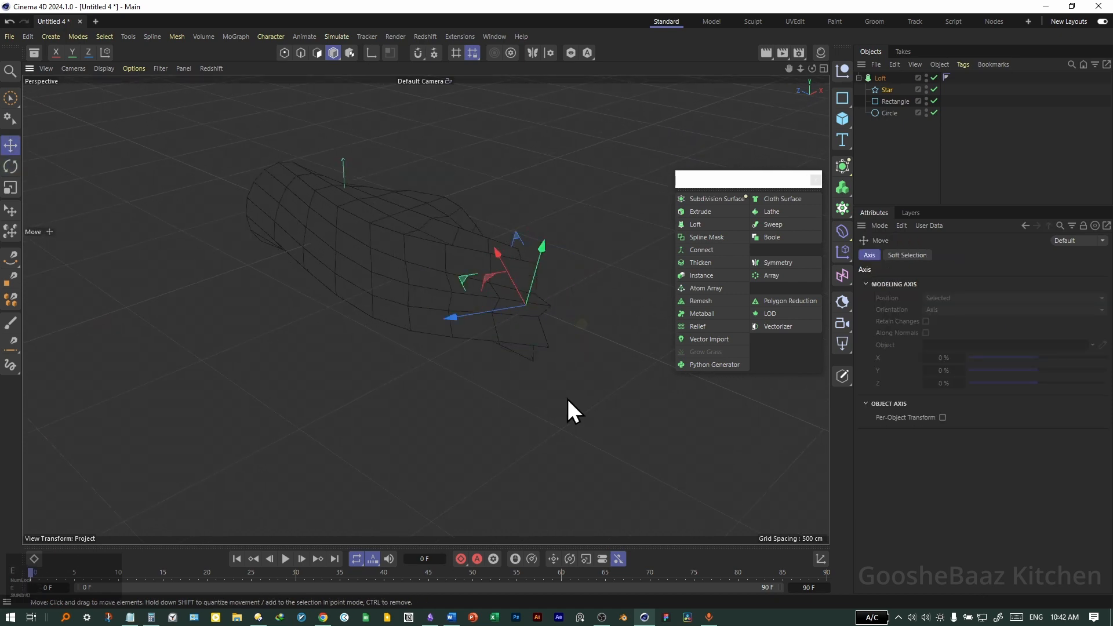
left_click_drag(561, 396, 631, 305)
- Scale down the Rectangle profile in the middle of the loft
left_click(889, 103)
key("t")
mouse_move(492, 289)
left_mouse_down()
mouse_move(387, 317)
mouse_move(396, 229)
mouse_move(517, 308)
mouse_move(527, 299)
mouse_move(474, 341)
mouse_move(348, 309)
mouse_move(586, 305)
mouse_move(415, 280)
left_mouse_up()
- Switch the viewport display from wireframe lines to Quick Shading (Lines)
left_click(105, 70)
left_click(136, 105)
left_click(104, 68)
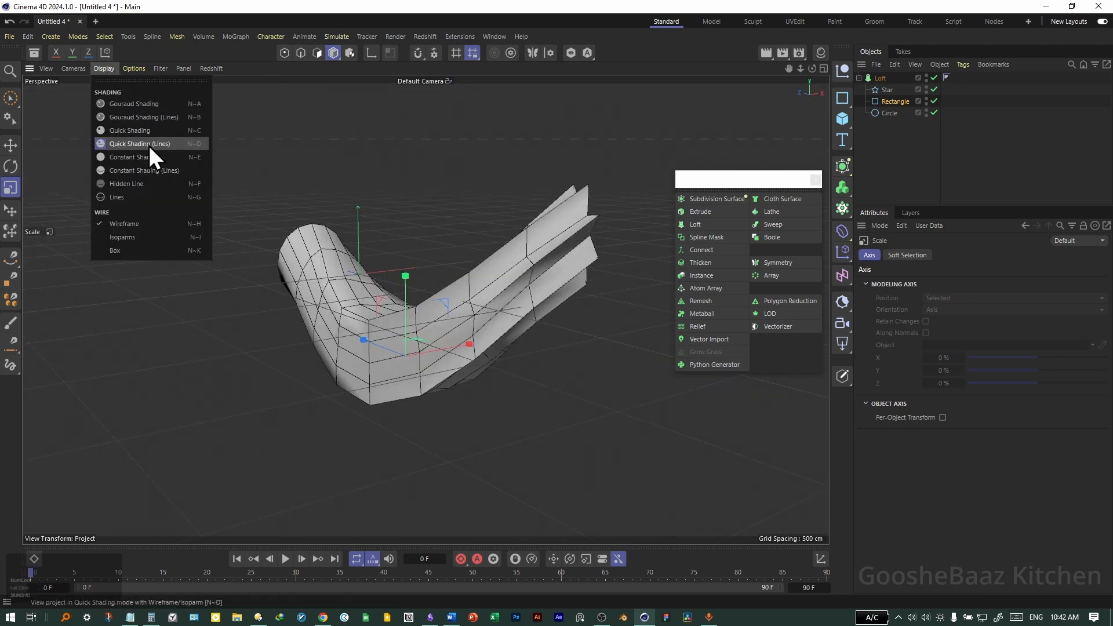
left_click(145, 143)
mouse_move(478, 259)
left_mouse_down("alt")
mouse_move(286, 285)
mouse_move(478, 307)
mouse_move(394, 355)
mouse_move(249, 228)
mouse_move(516, 360)
left_mouse_up("alt")
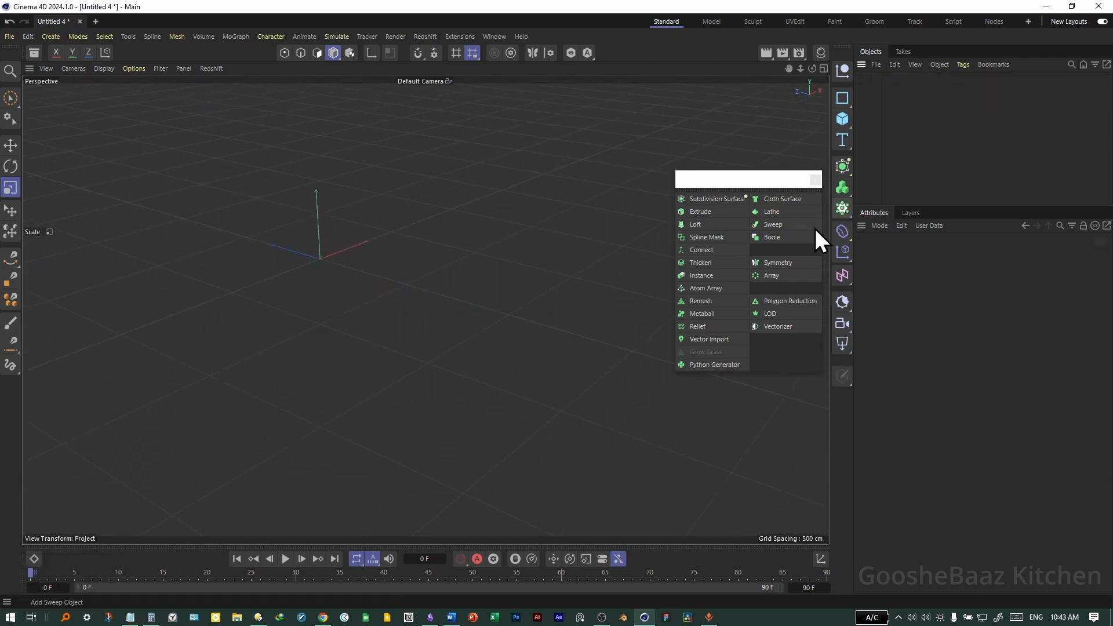
- Add a Lathe generator and browse the clay dishes image results in the web browser for reference shapes
left_click(778, 215)
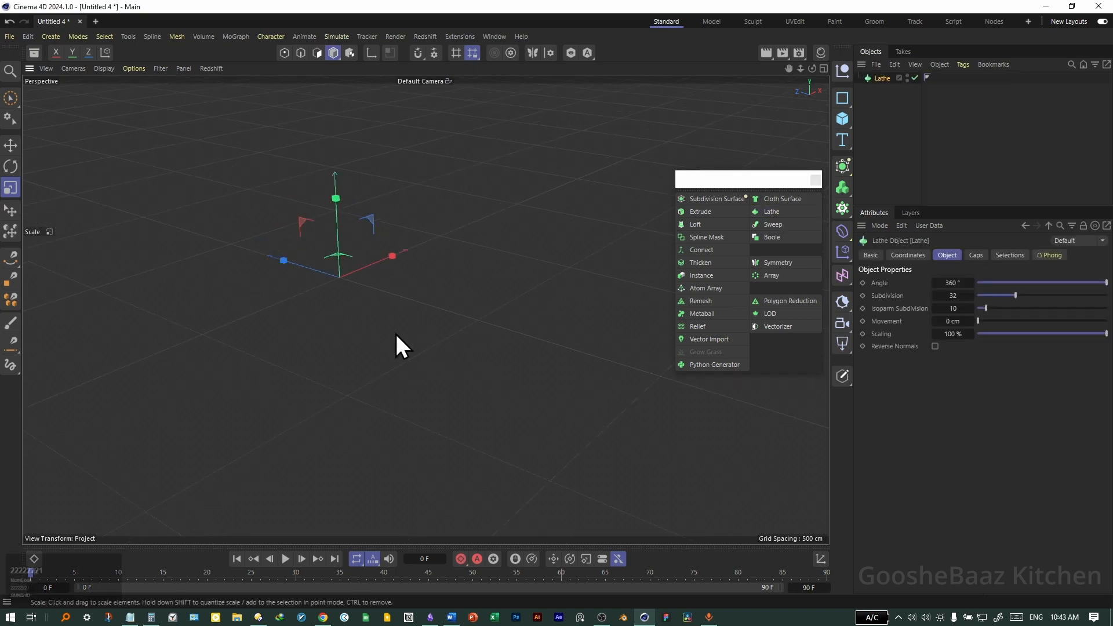
left_click(323, 616)
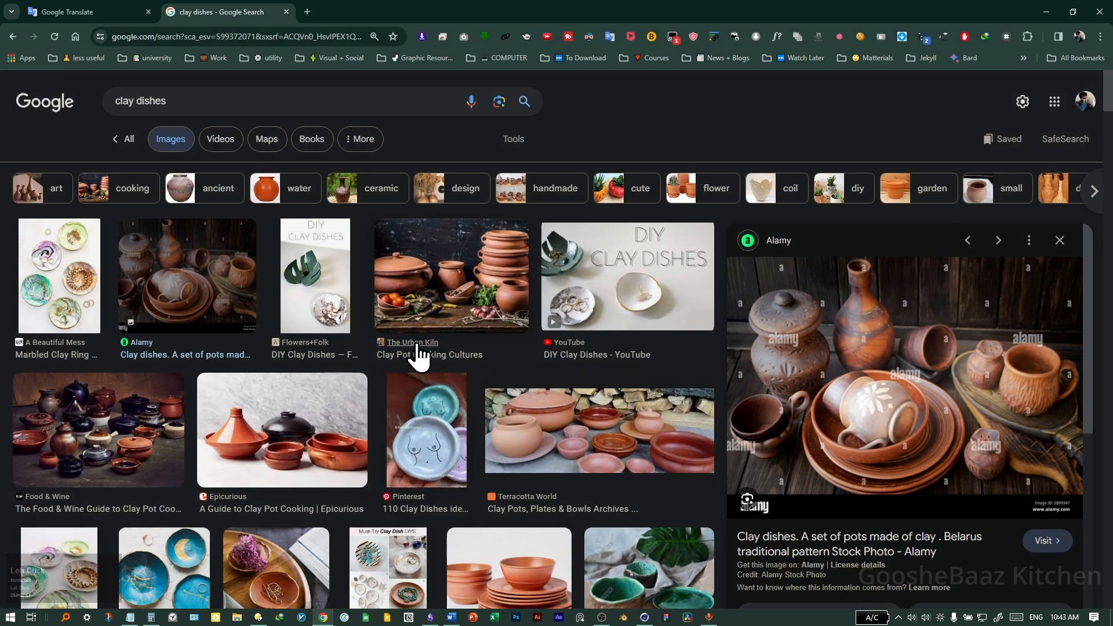
scroll(886, 360, "down", 8)
left_click(1049, 8)
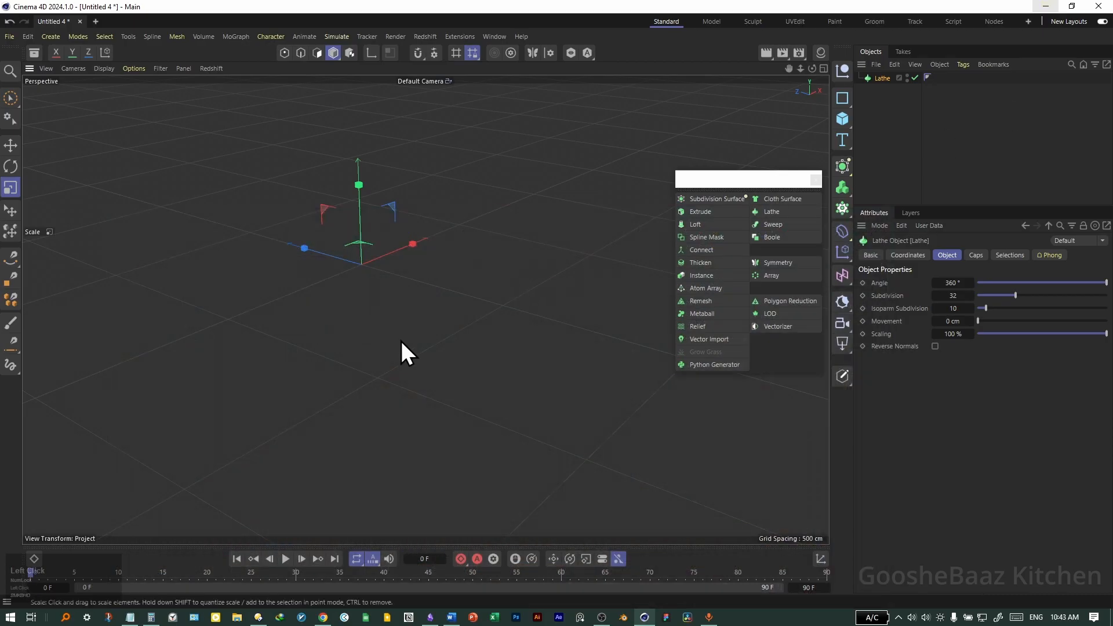
- Sketch half of a vase profile freehand in the Front view, starting and ending at the vertical axis
middle_click(464, 347)
middle_click(550, 377)
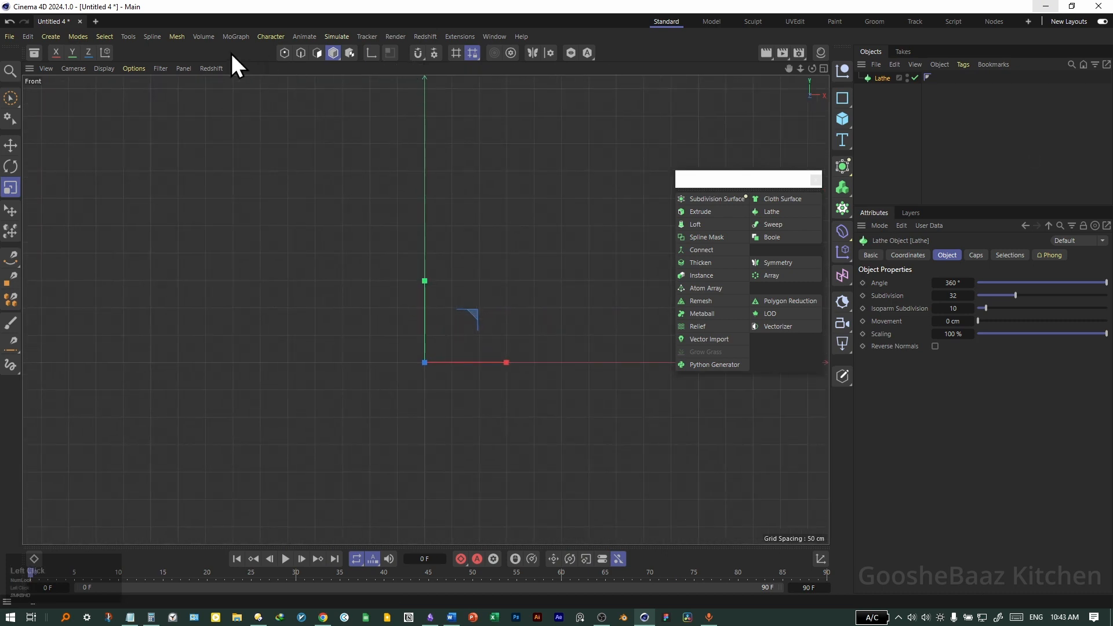
left_click(151, 36)
left_click(170, 85)
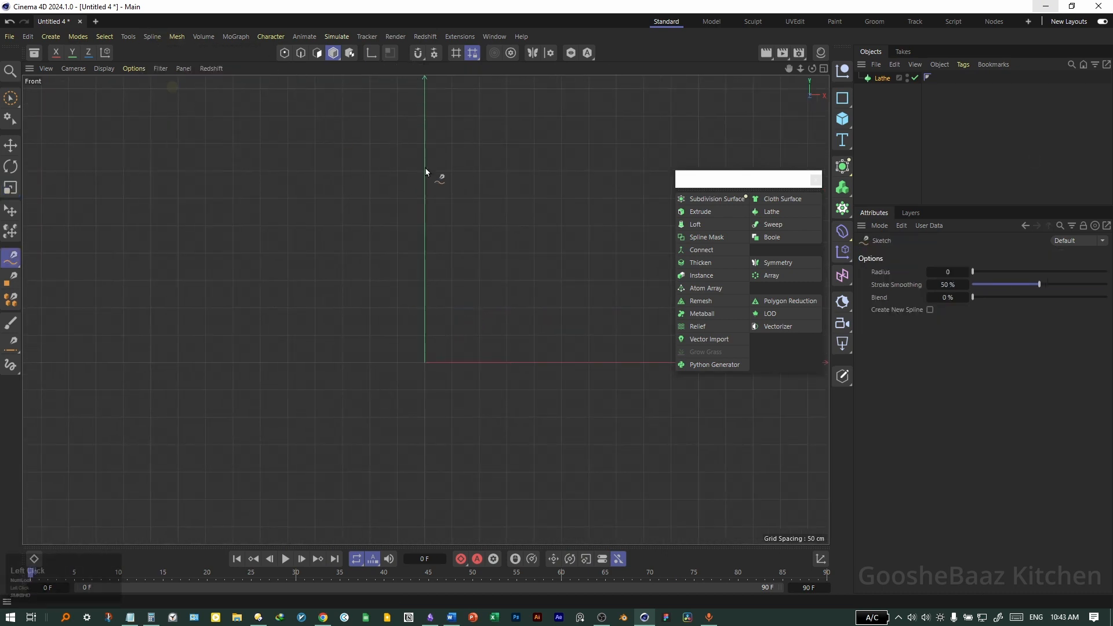
mouse_move(417, 193)
left_mouse_down()
mouse_move(452, 193)
mouse_move(476, 216)
mouse_move(413, 448)
left_mouse_up()
- Smooth the sketched vase profile with Spline Smooth and nest it under the Lathe generator
left_click(152, 36)
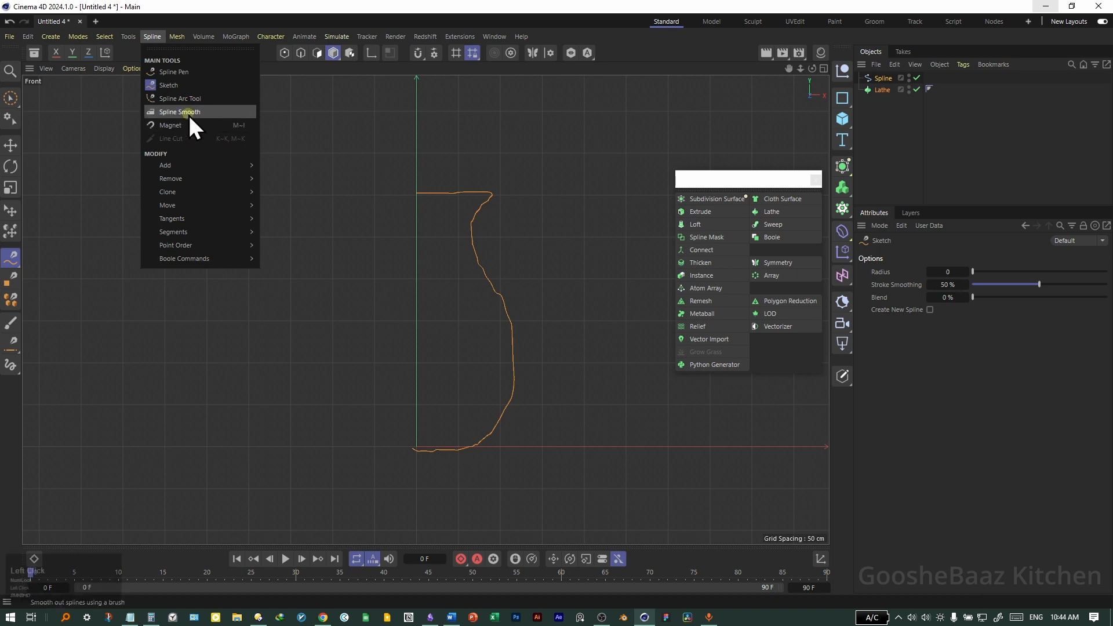
left_click(189, 115)
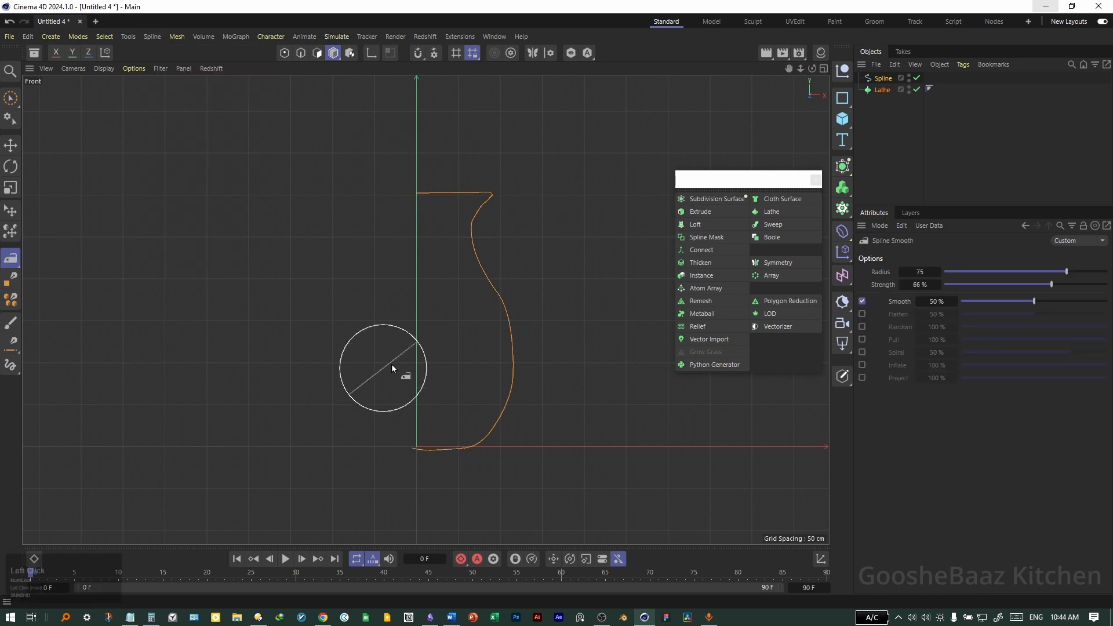
left_click(883, 78)
left_click_drag(885, 77, 884, 91)
key("F1")
mouse_move(531, 182)
left_mouse_down()
mouse_move(498, 293)
mouse_move(473, 275)
mouse_move(492, 197)
mouse_move(503, 307)
mouse_move(446, 357)
mouse_move(426, 338)
left_mouse_up()
- Reshape the vase profile's points in the Front view with the Magnet, bulging the body and adjusting the shoulder and neck
key("F4")
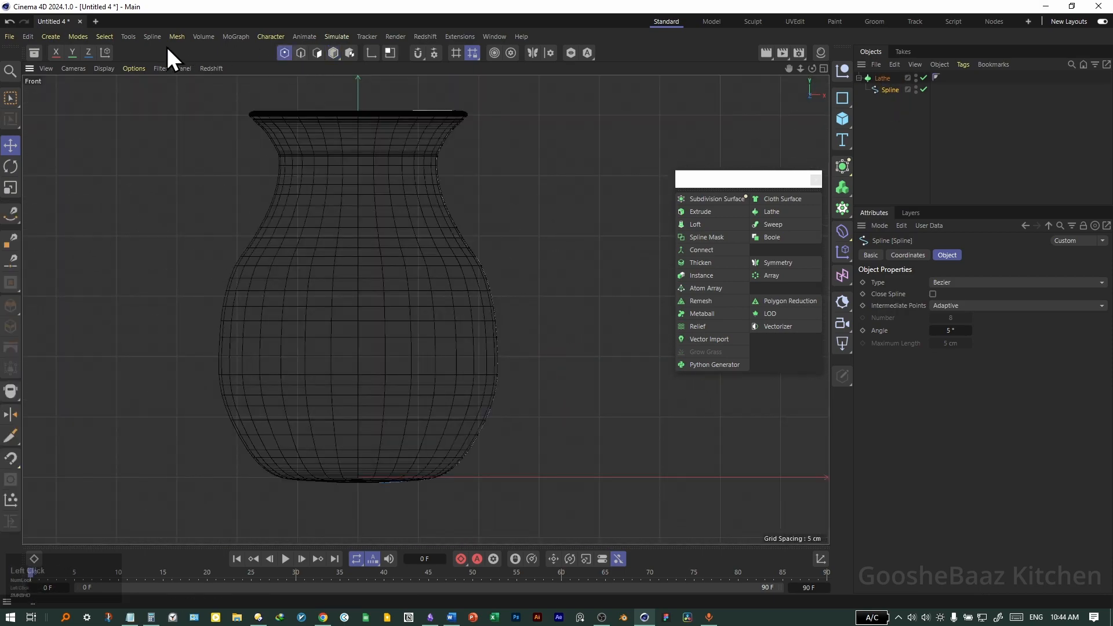
left_click(284, 53)
left_click(177, 38)
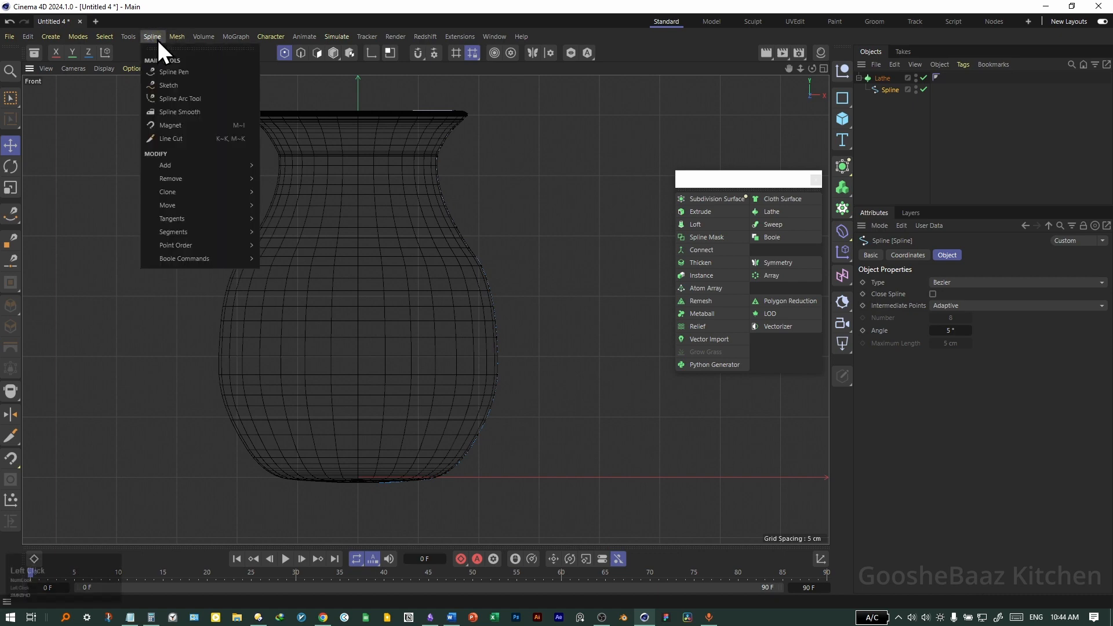
left_click(182, 113)
left_click_drag(498, 330, 476, 268)
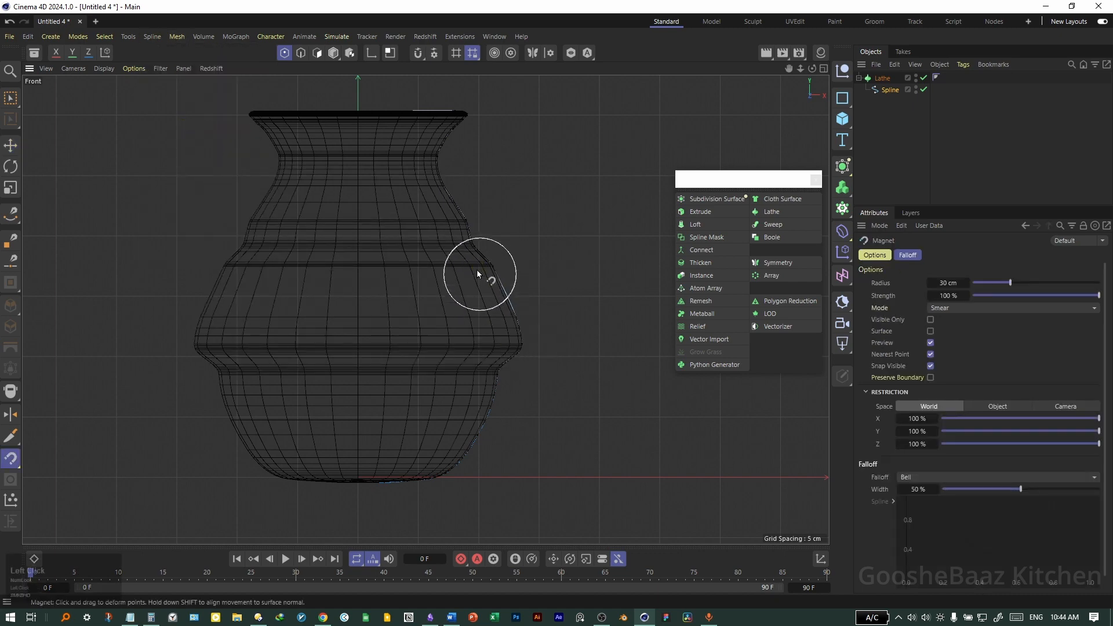
left_click_drag(476, 223, 454, 198)
left_click_drag(448, 150, 443, 157)
middle_click(487, 236)
middle_click(382, 220)
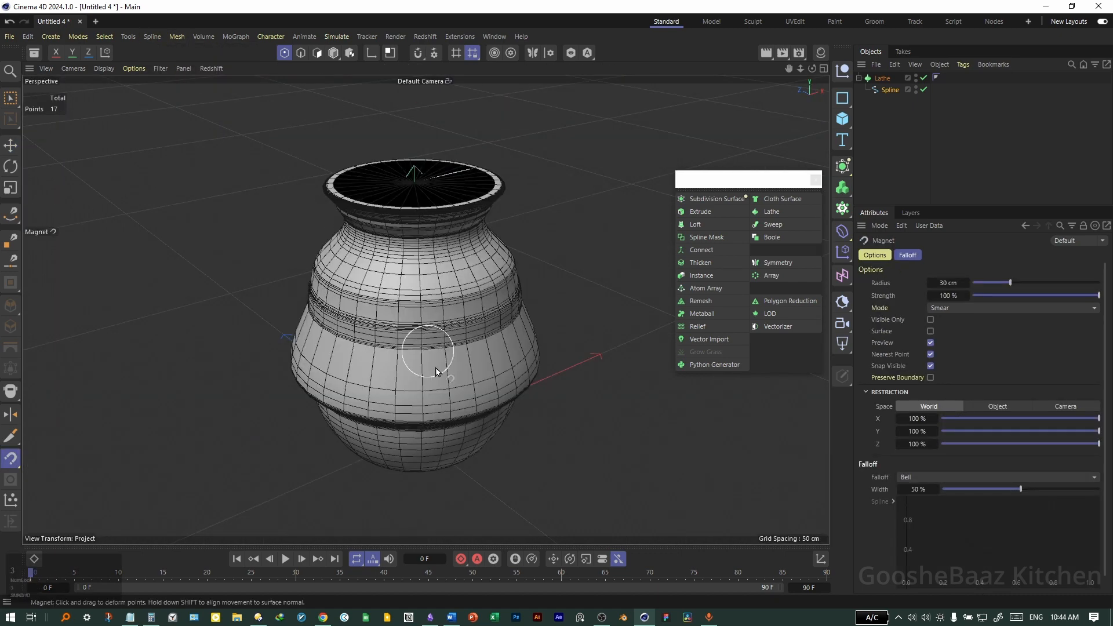
middle_click(493, 348)
left_click_drag(654, 487, 676, 462)
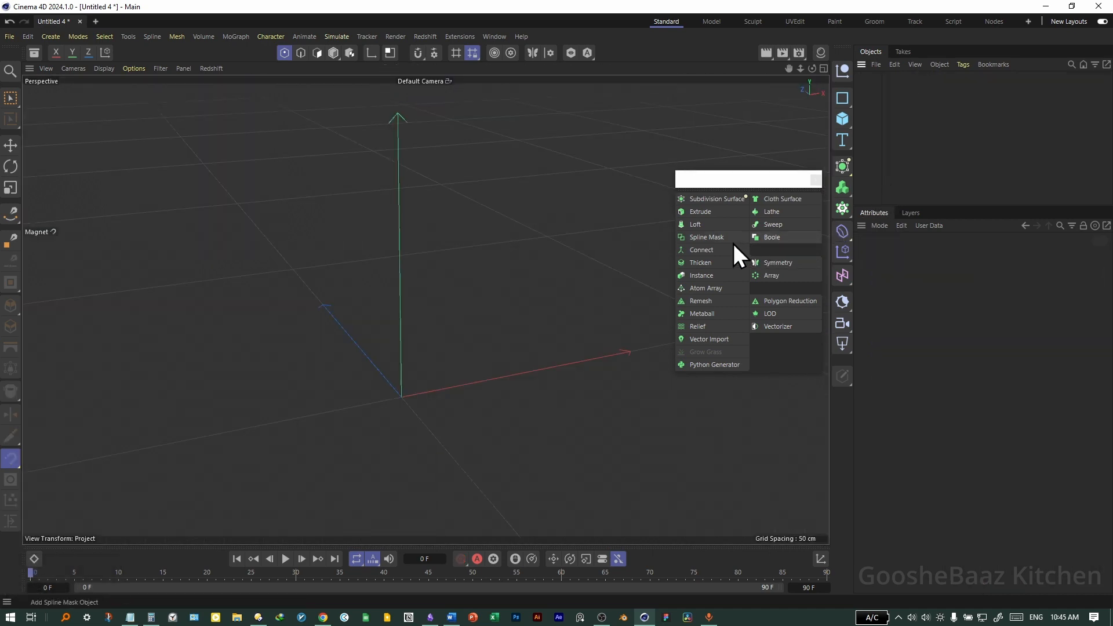
- Combine the Sphere and Cube in a Boole generator and set the Boolean Type to A union B
left_click(780, 238)
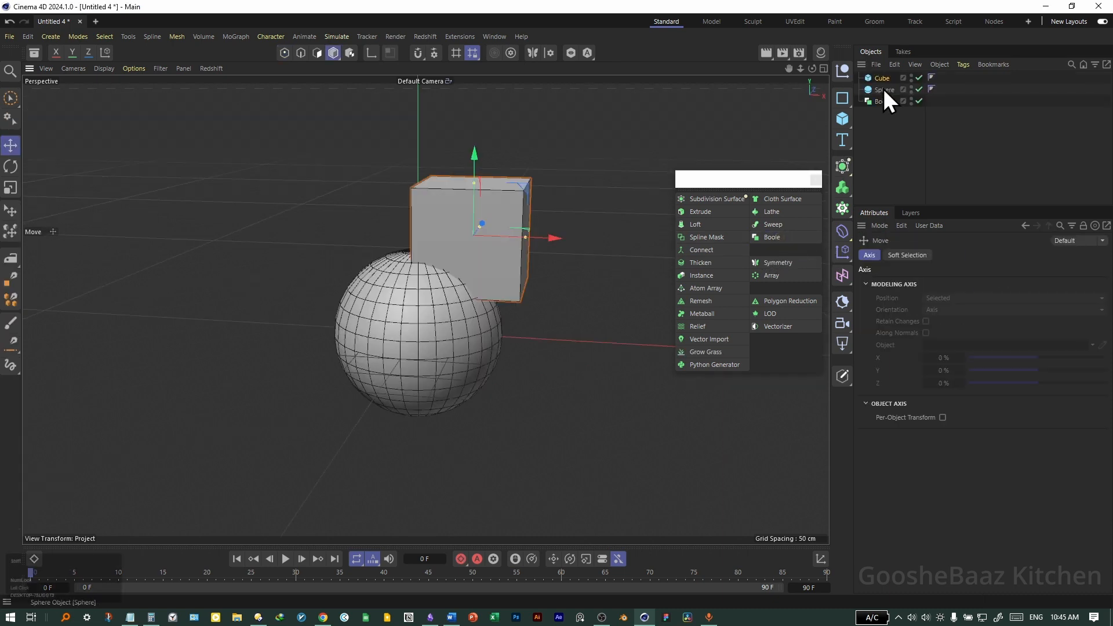
left_click(883, 87, "shift")
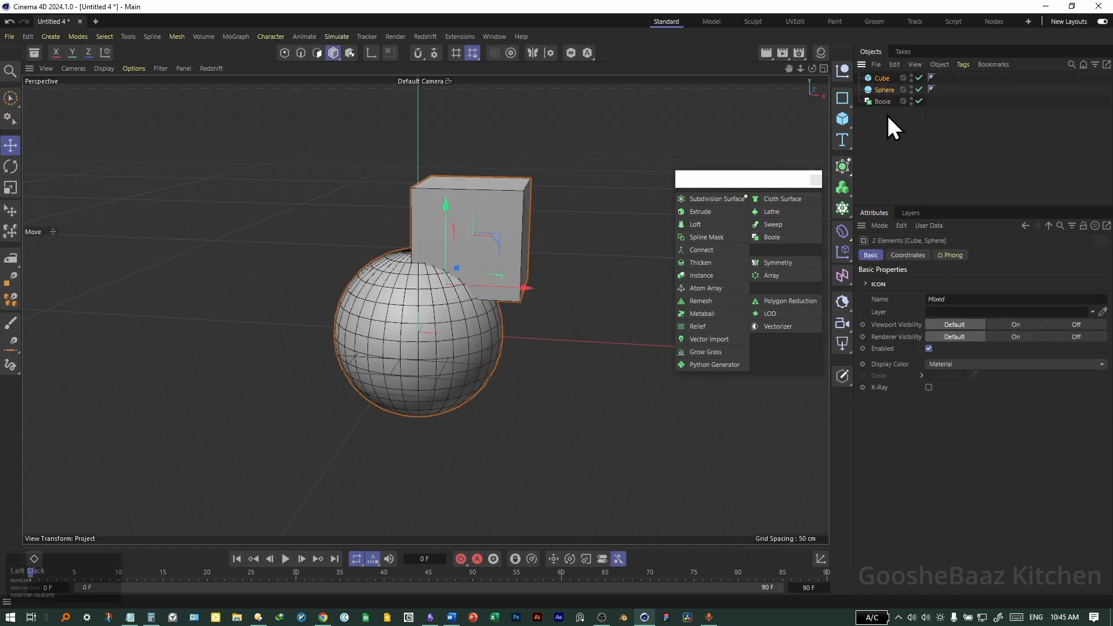
left_click_drag(446, 302, 479, 279, "alt")
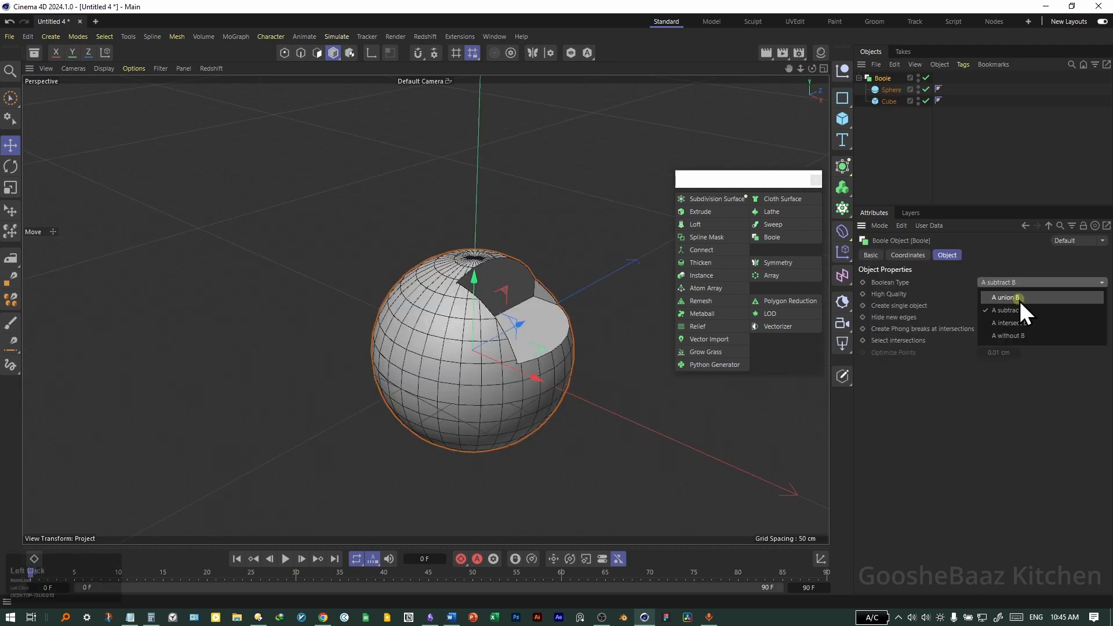
left_click(1020, 301)
left_click_drag(441, 331, 698, 310, "alt")
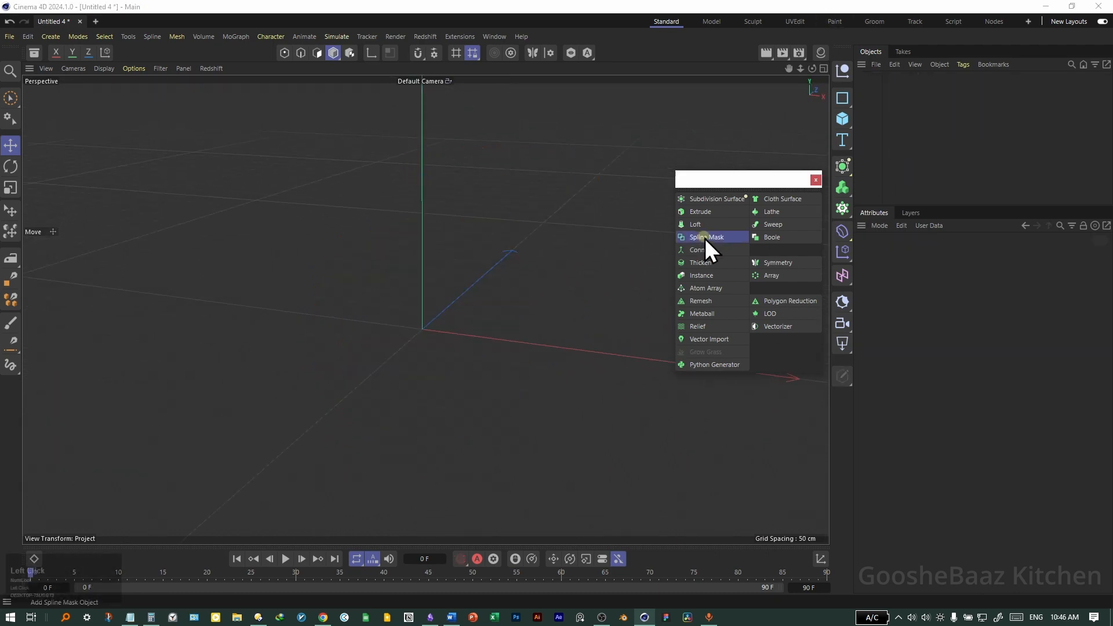
- Add a Spline Mask generator plus a Circle and a Rectangle spline
left_click(705, 237)
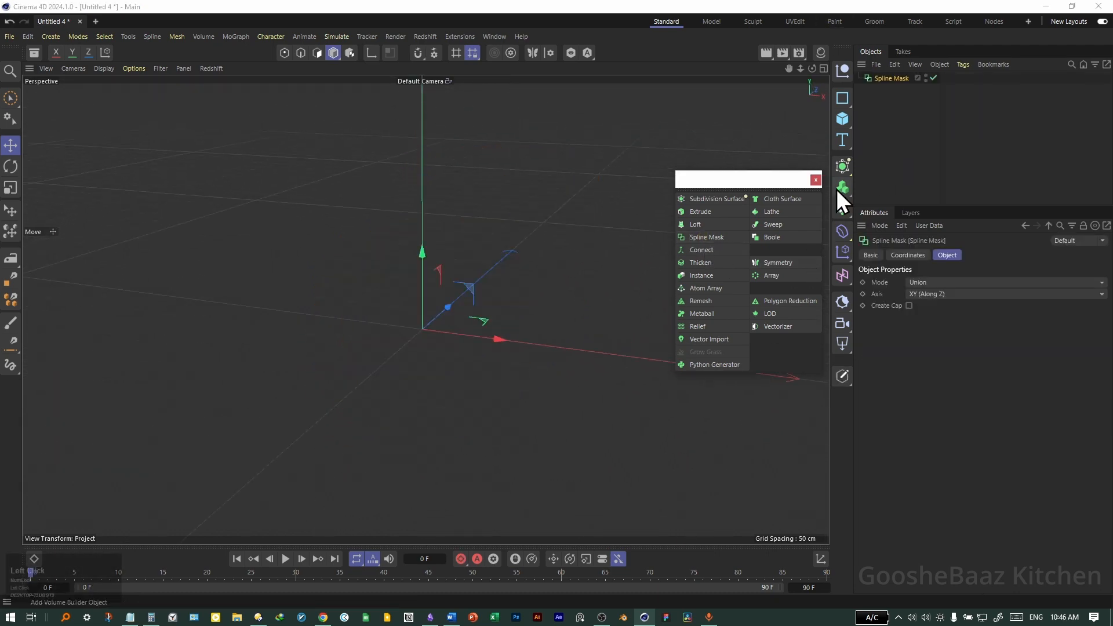
left_click_drag(844, 100, 960, 127)
left_click_drag(842, 98, 962, 123)
- Scale the Rectangle down to about 189 cm and move it over the circle's upper-right edge
key("t")
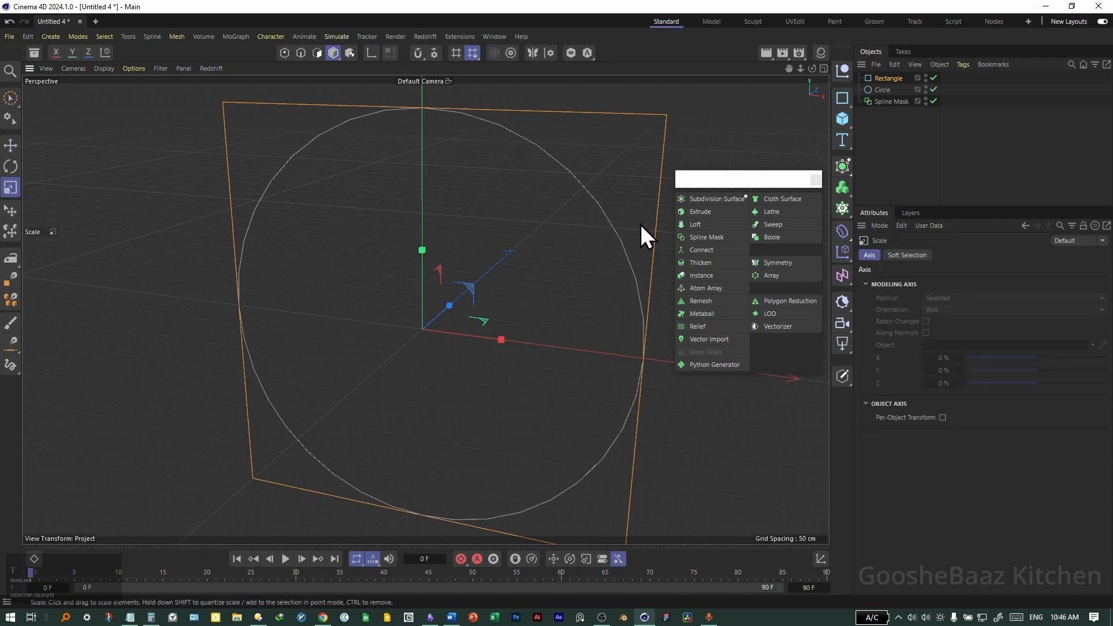
left_click_drag(641, 225, 557, 249)
key("e")
left_click_drag(558, 249, 683, 130)
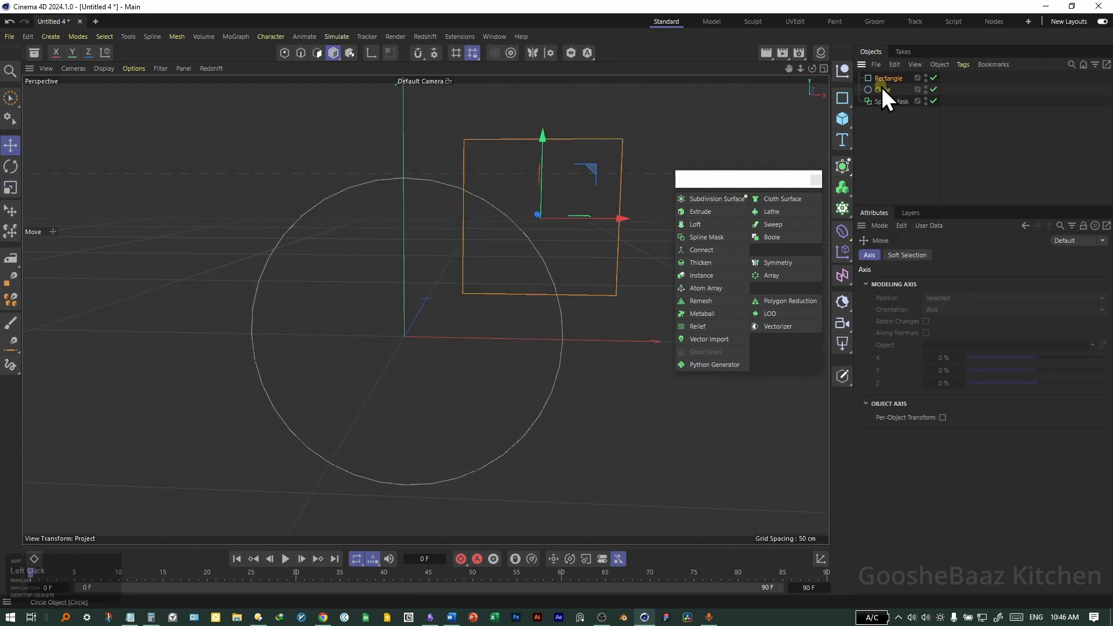
- Nest the Rectangle and Circle under the Spline Mask and inspect its Mode setting
left_click(882, 90, "shift")
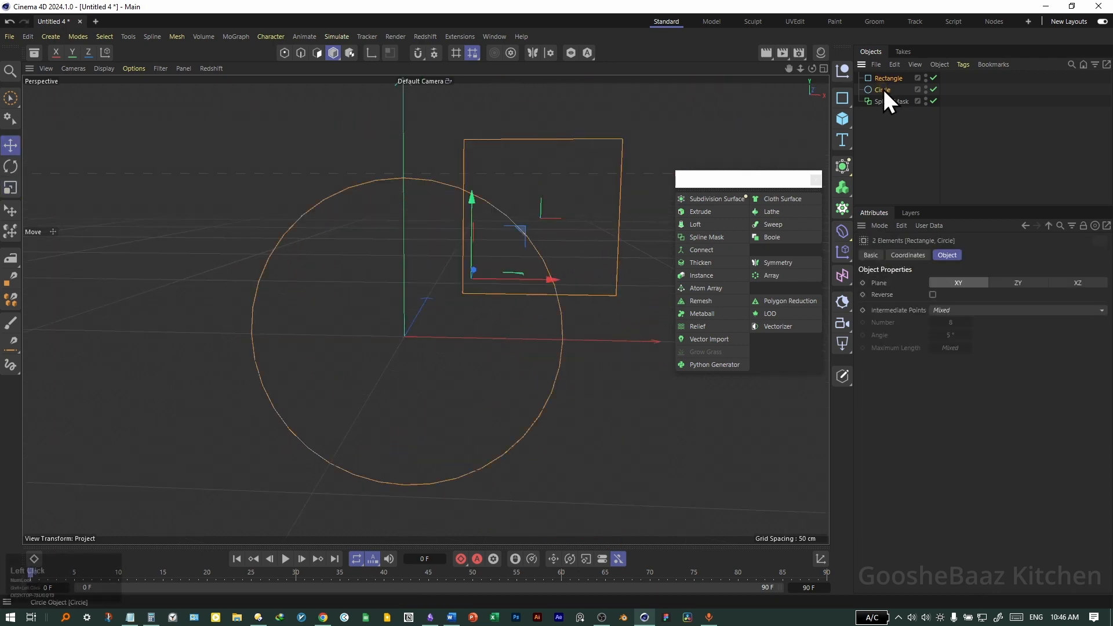
left_click_drag(883, 89, 900, 103)
left_click(913, 141)
left_click_drag(539, 292, 508, 317, "alt")
left_click(894, 79)
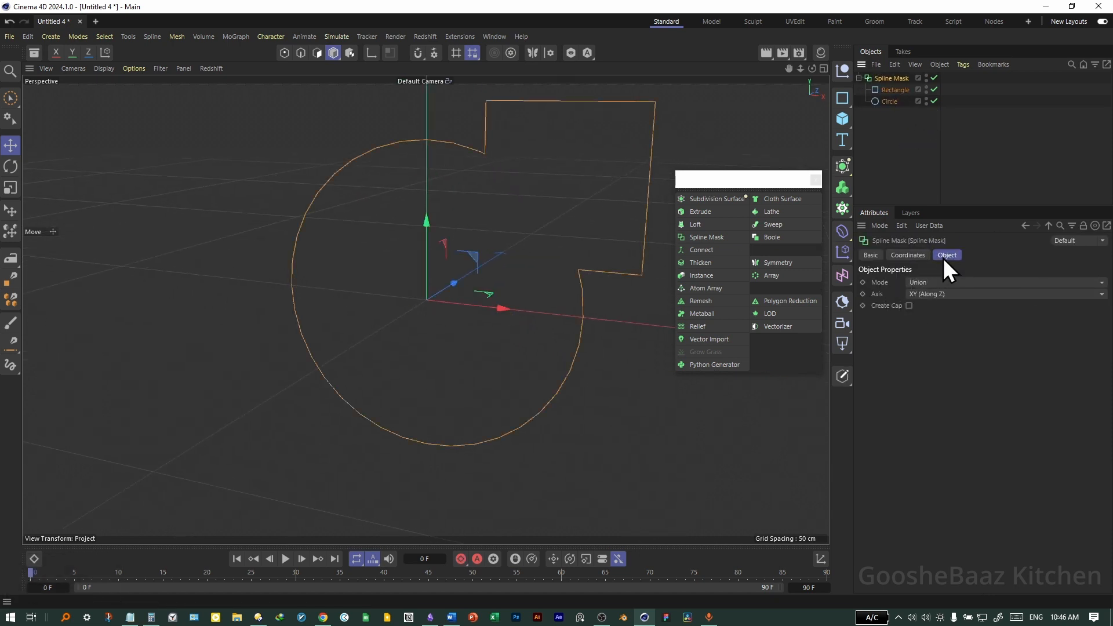
left_click(928, 284)
left_click(936, 282)
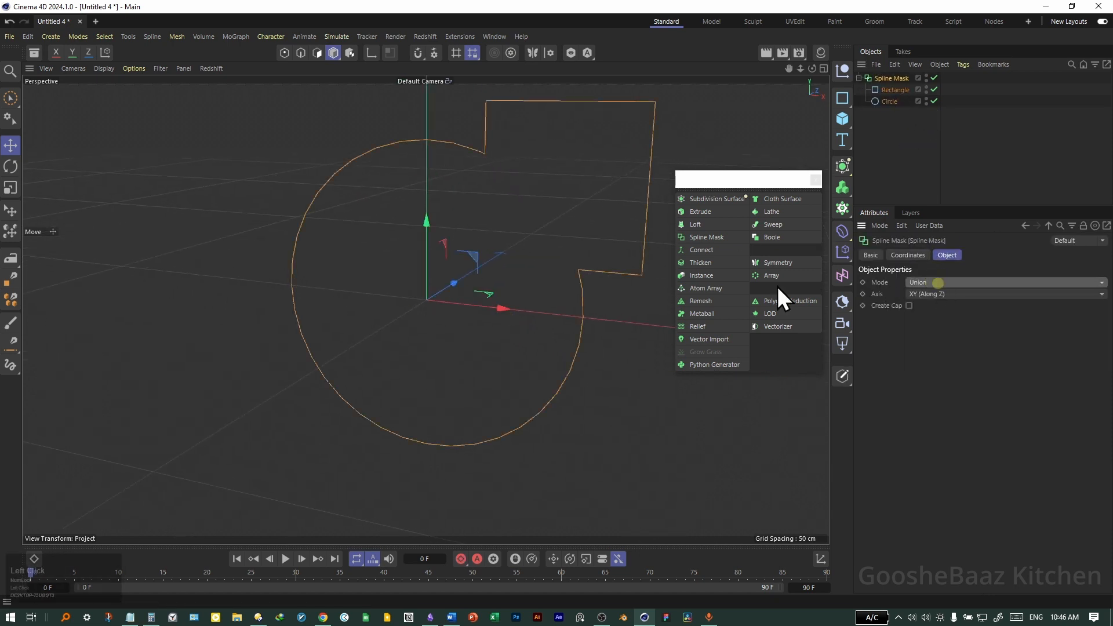
- Move the Rectangle farther into the Circle within the Spline Mask
left_click(892, 100)
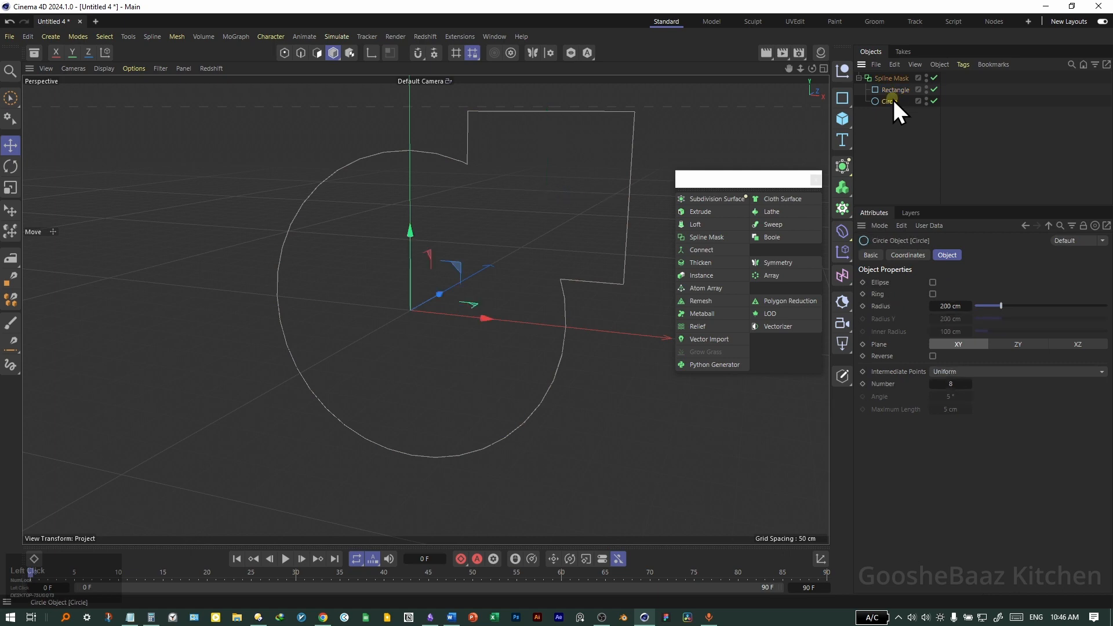
left_click(895, 89)
left_click_drag(662, 168, 615, 161)
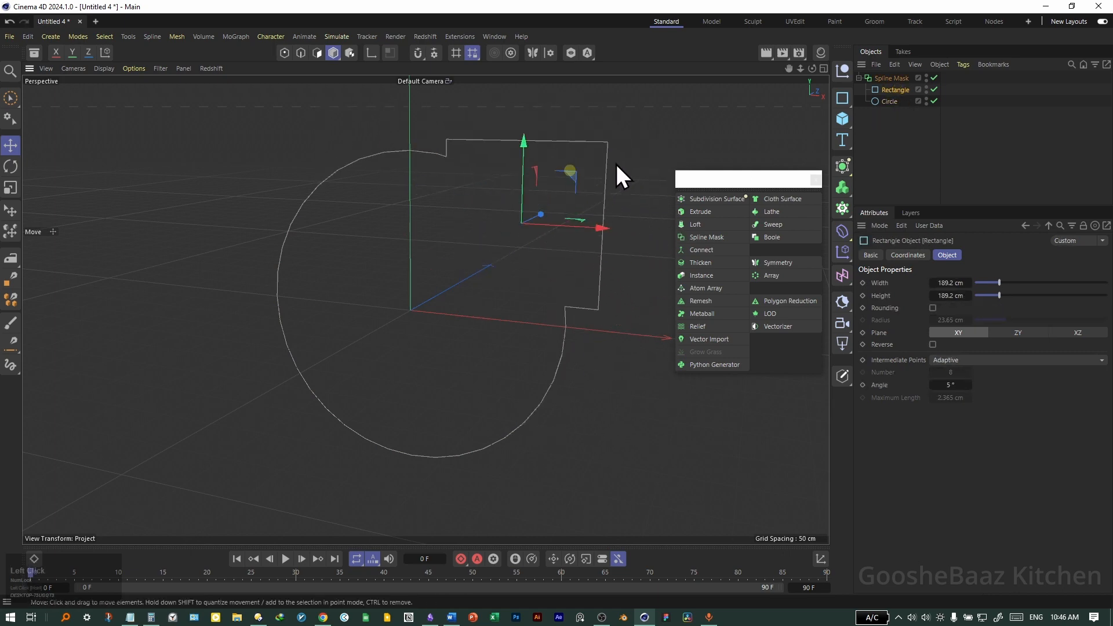
- Try the Spline Mask's A subtract B mode and switch it to B subtract A
left_click(891, 77)
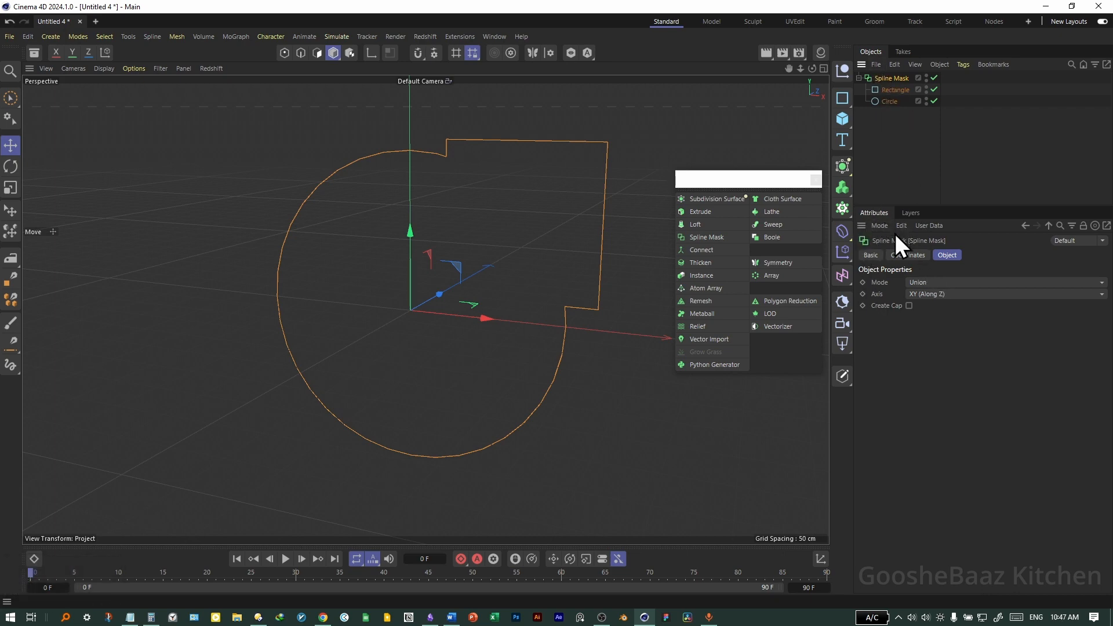
left_click(935, 283)
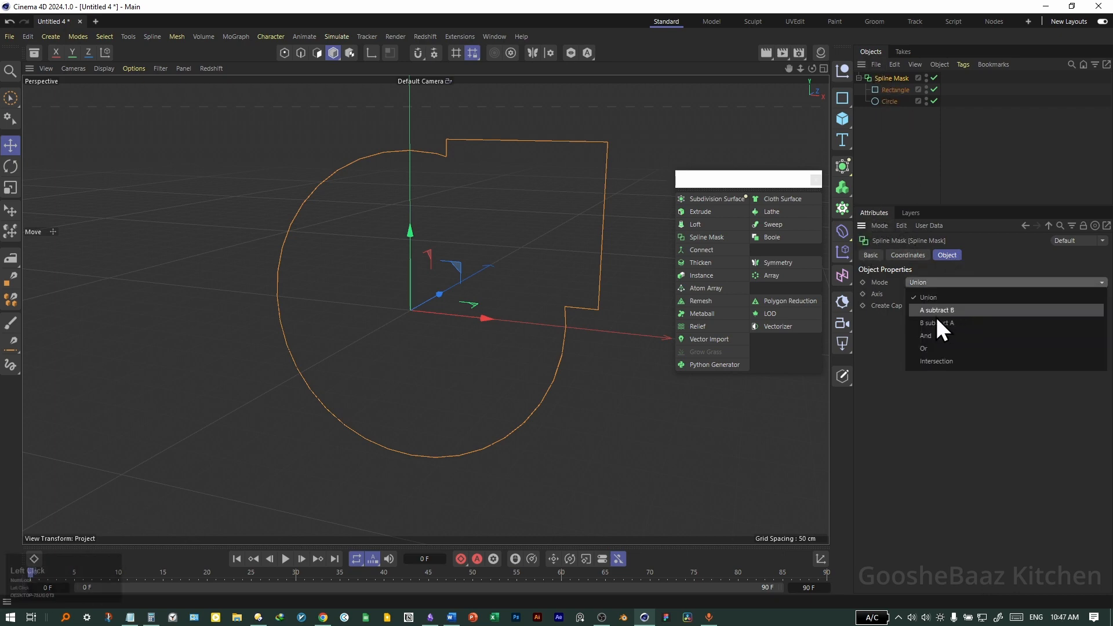
left_click(954, 312)
left_click(953, 284)
left_click(959, 323)
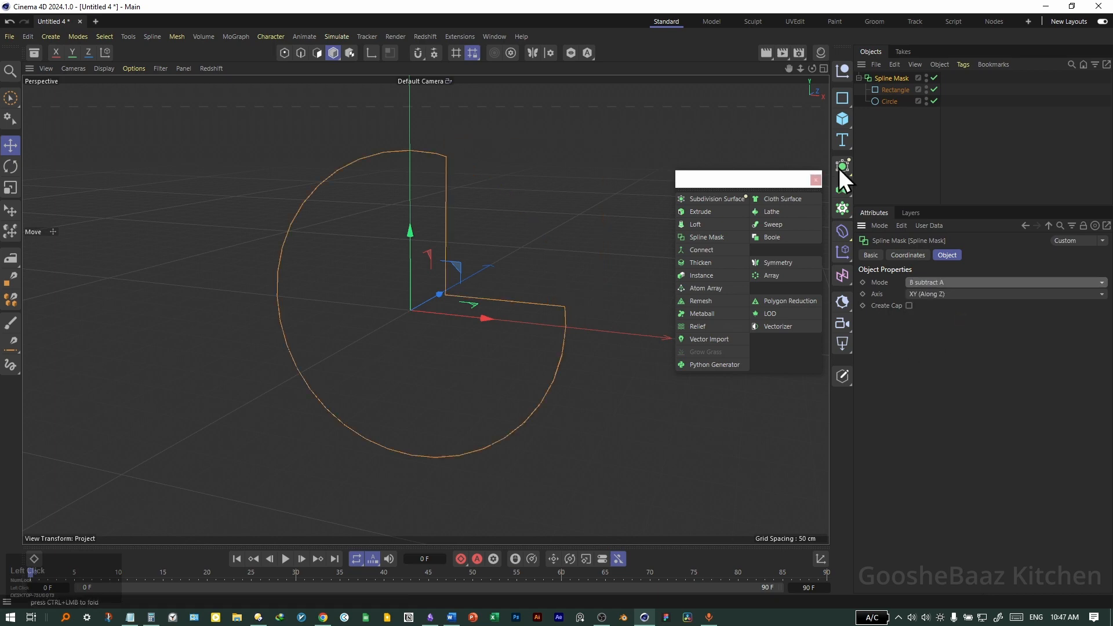
- Scale the Rectangle up to about 259 cm and move it across the circle's upper part
left_click(895, 90)
key("t")
left_click_drag(542, 268, 557, 304)
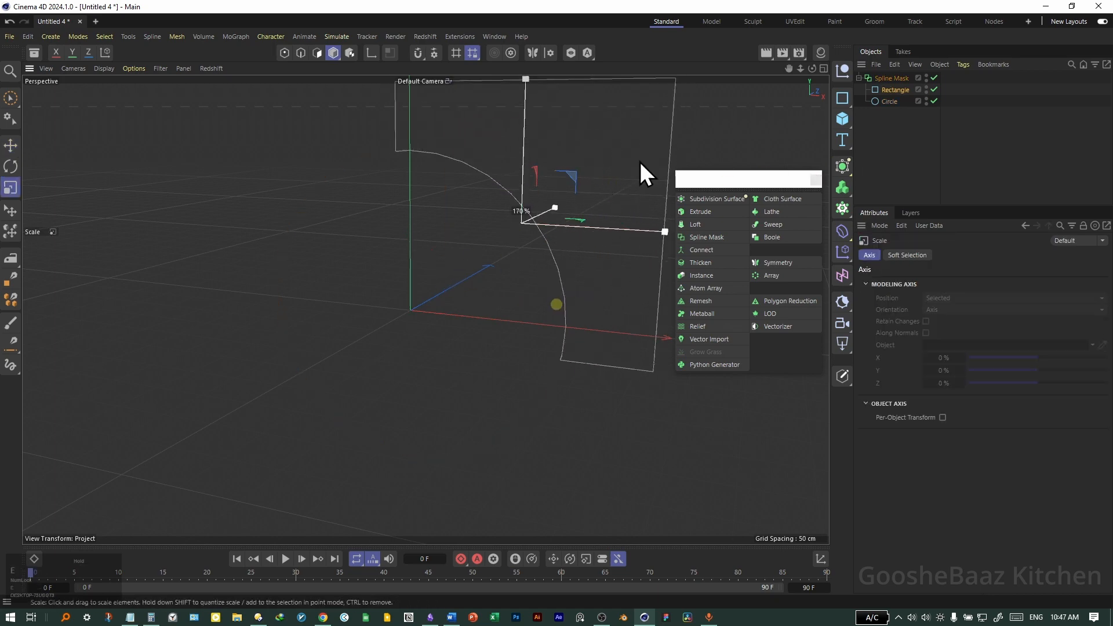
key("e")
left_click_drag(568, 177, 495, 162)
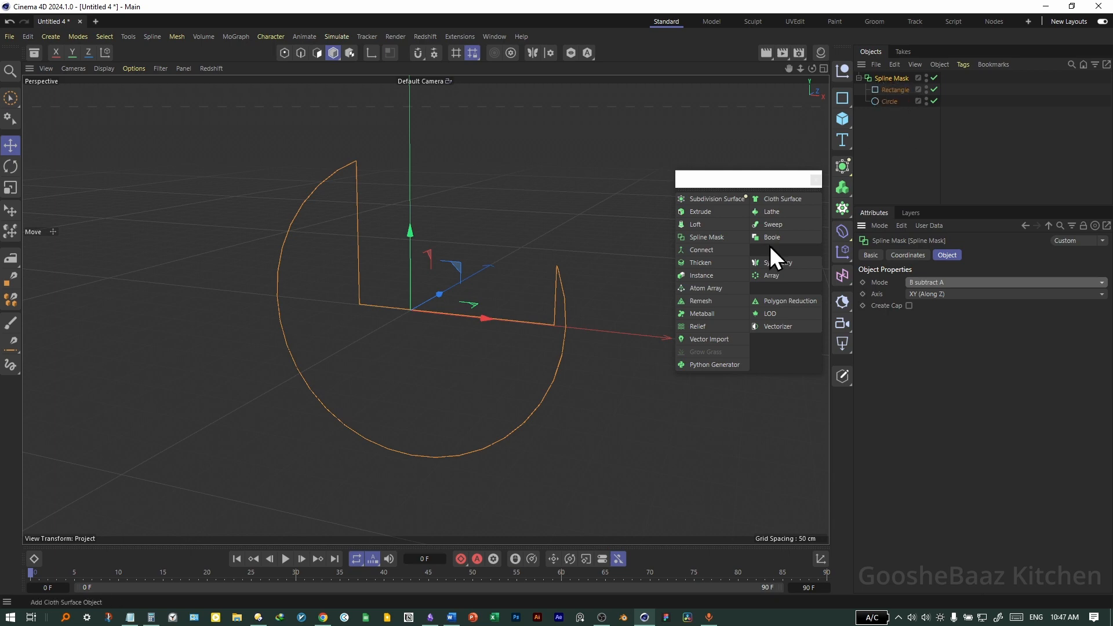
- Add an Extrude generator and nest the Spline Mask under it
key("3")
left_click_drag(430, 377, 381, 374)
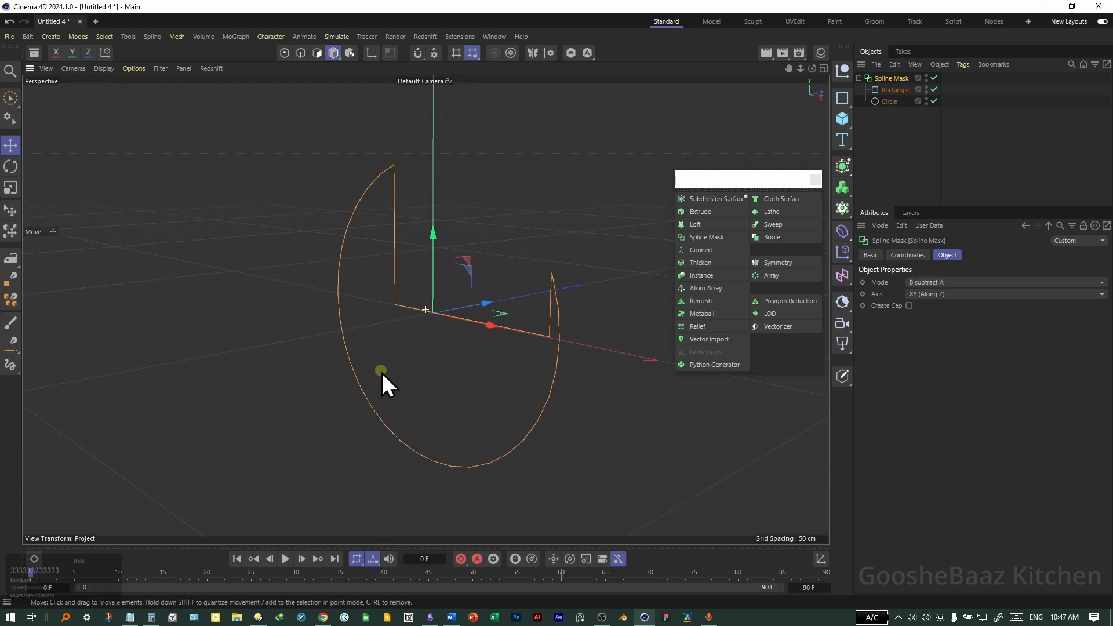
left_click(704, 212)
left_click(888, 90)
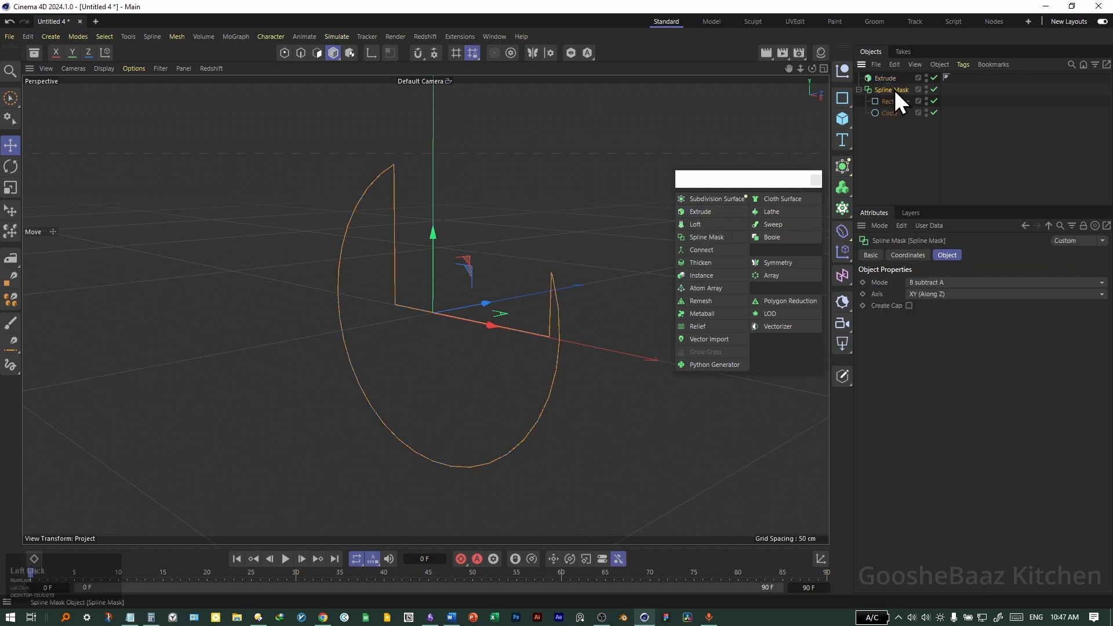
left_click_drag(895, 90, 891, 79)
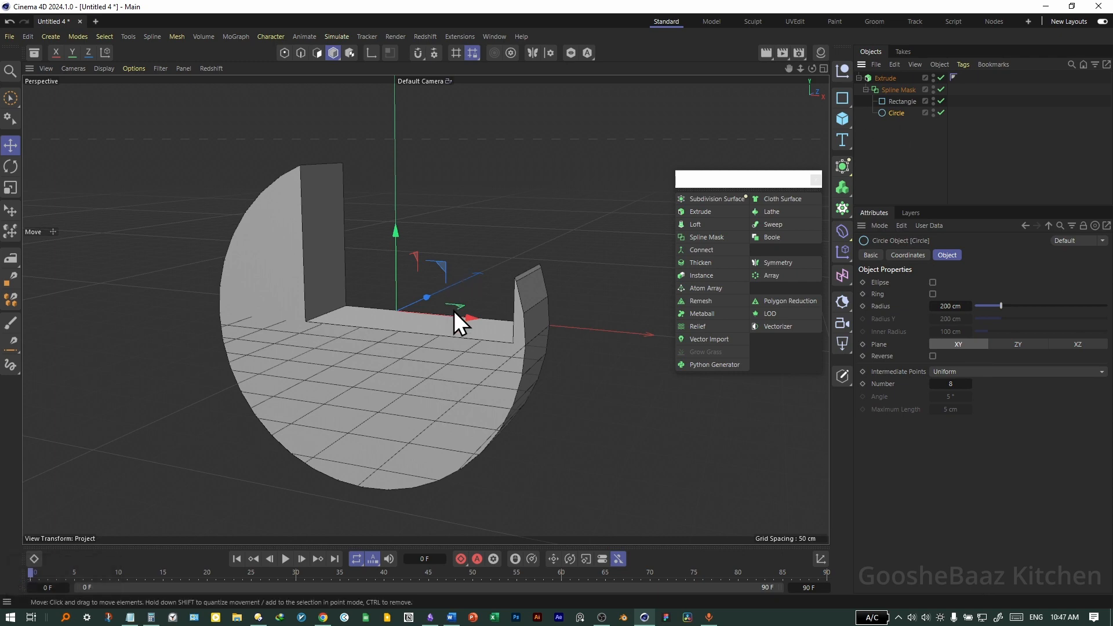
- Scale down the Rectangle and lower it inside the circle to cut a square hole through the extruded disc
left_click_drag(456, 315, 478, 338)
left_click(895, 102)
left_click_drag(501, 290, 363, 332, "alt")
key("ctrl+z")
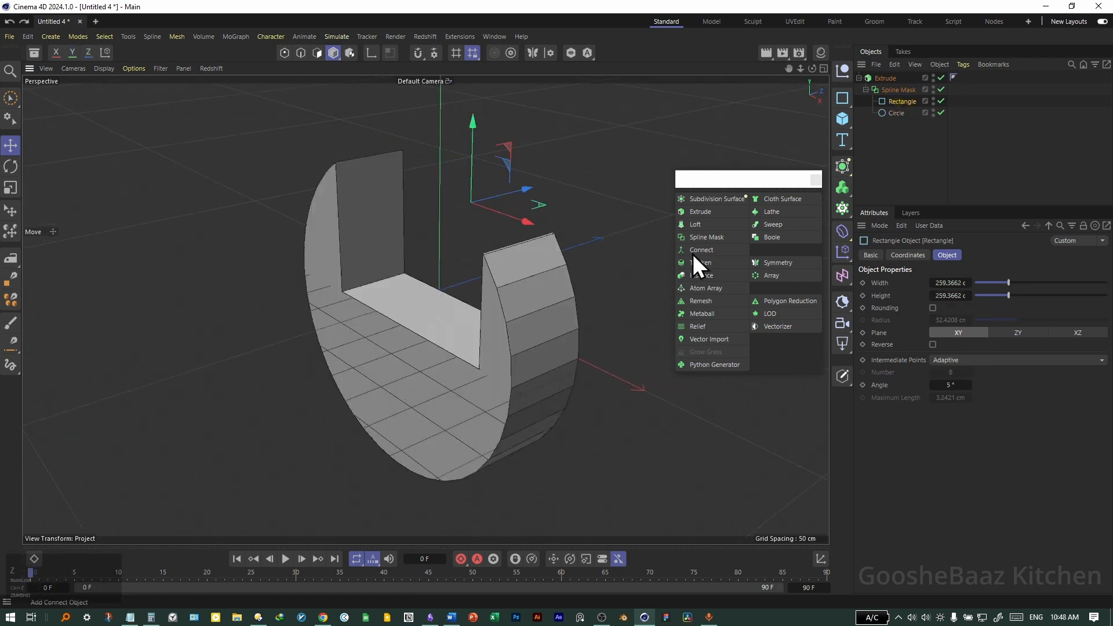
key("t")
left_click_drag(549, 164, 468, 267)
key("e")
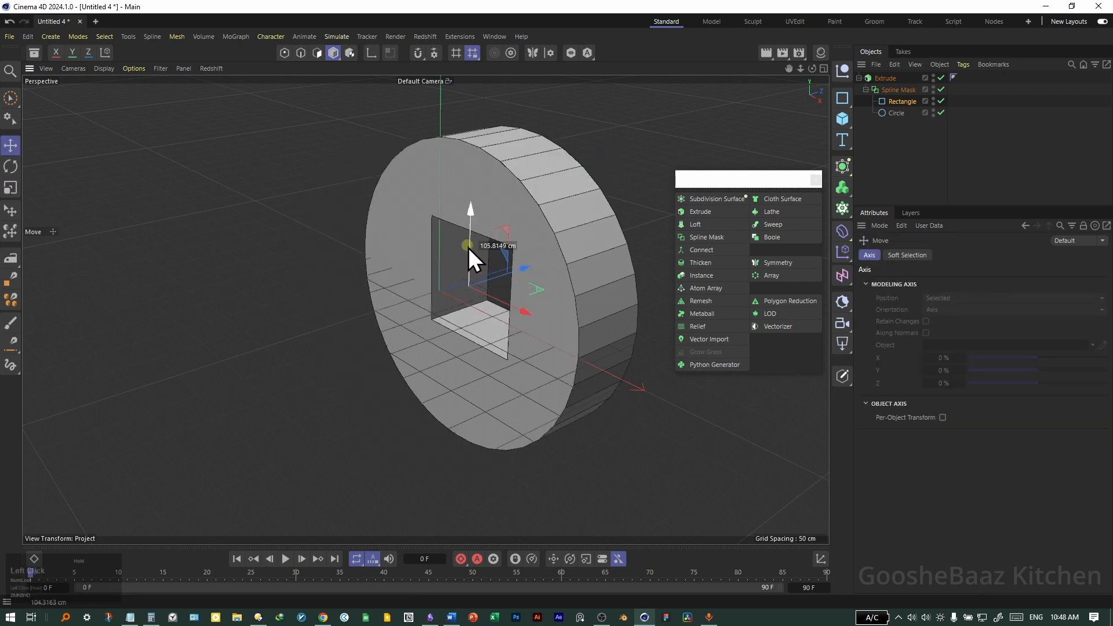
- Reduce the Extrude's depth to make the disc thinner
left_click(900, 92)
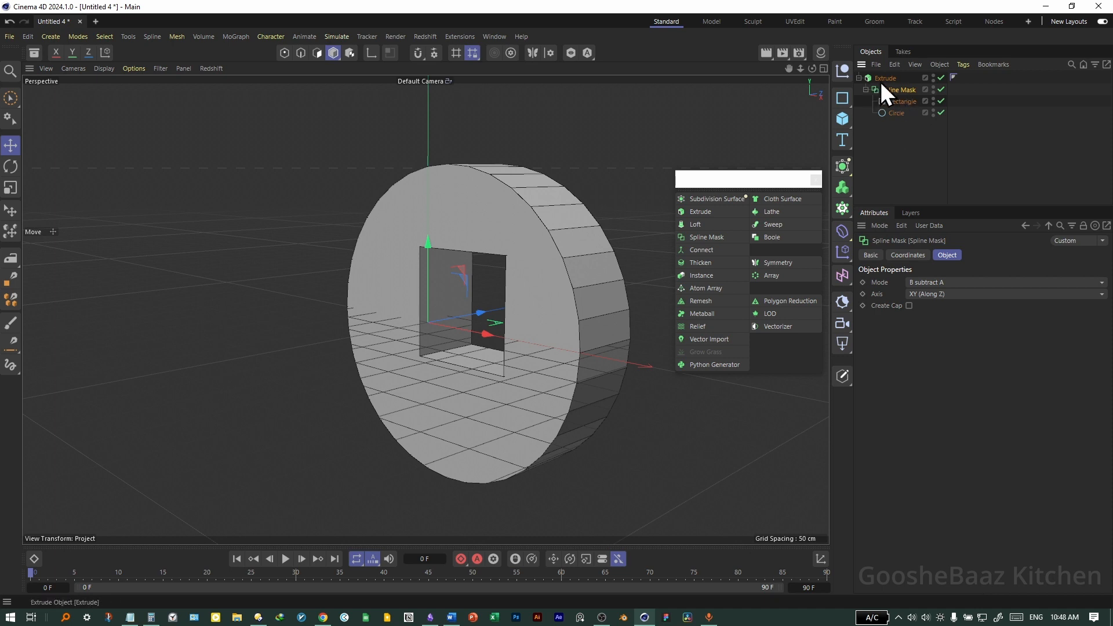
left_click(885, 78)
mouse_move(988, 294)
left_mouse_down()
mouse_move(1001, 296)
mouse_move(983, 304)
left_mouse_up()
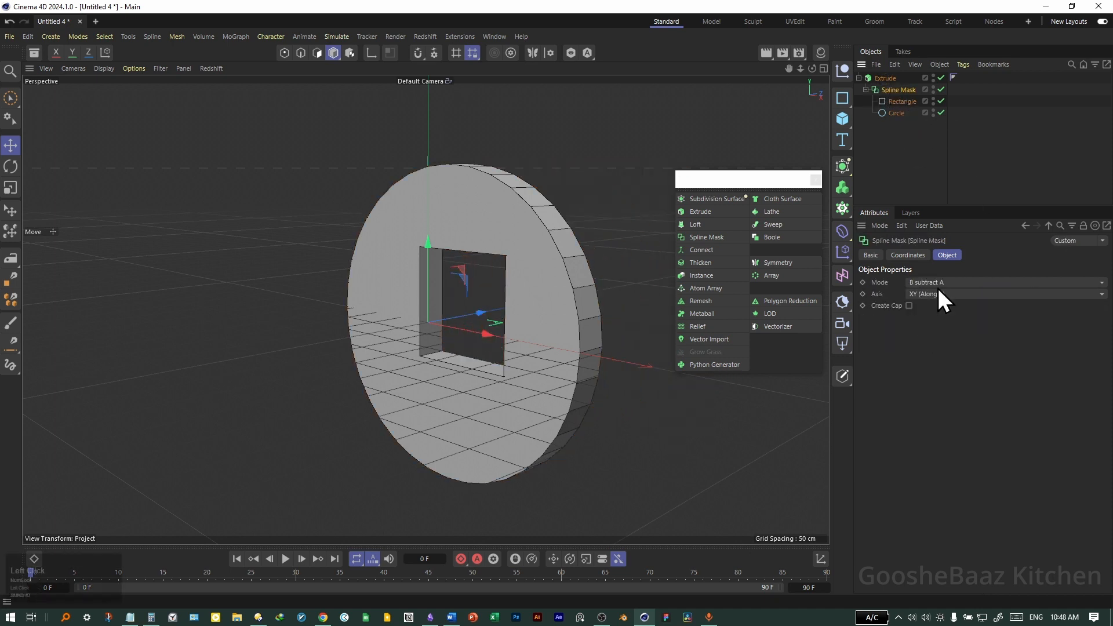
- Set the Spline Mask mode to Union, take it out of the Extrude and deselect everything
left_click(933, 282)
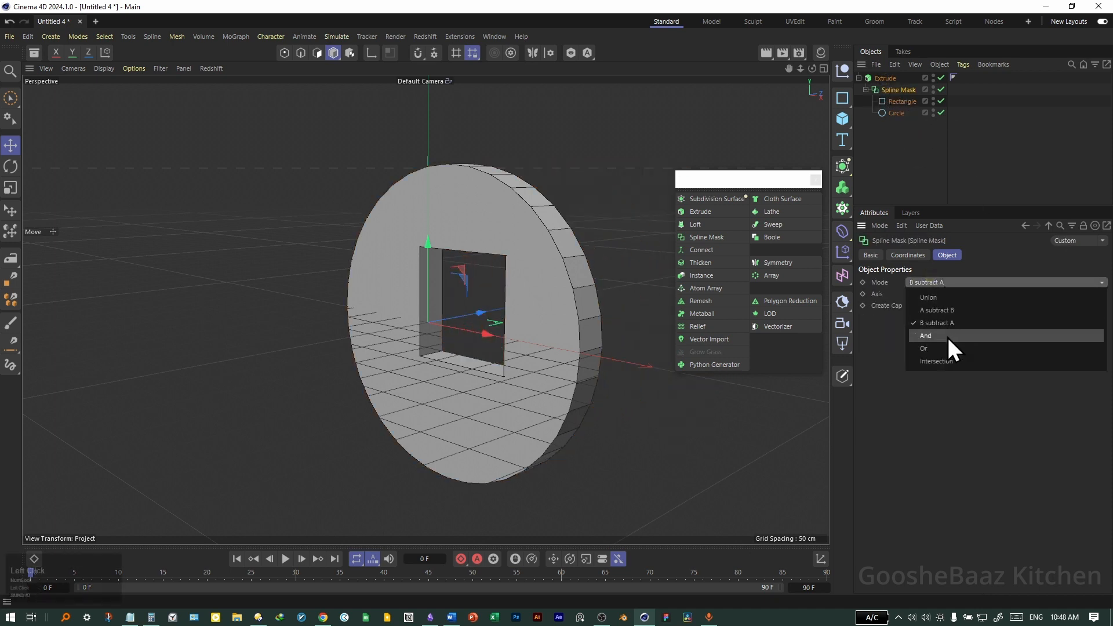
left_click(944, 298)
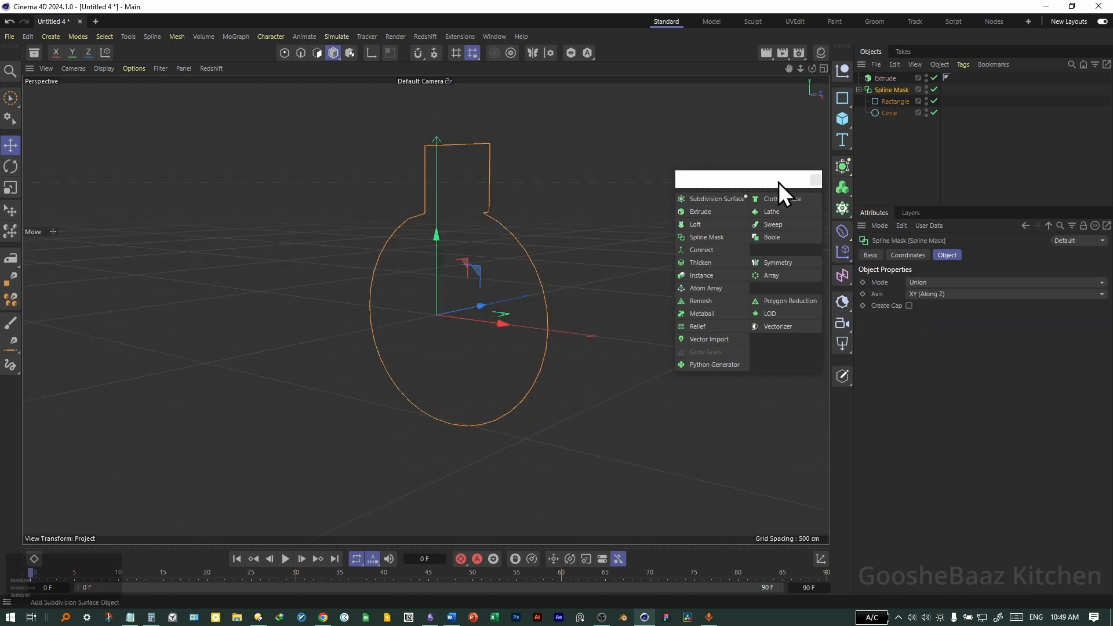
left_click(901, 154)
key("3")
left_click_drag(425, 309, 407, 267)
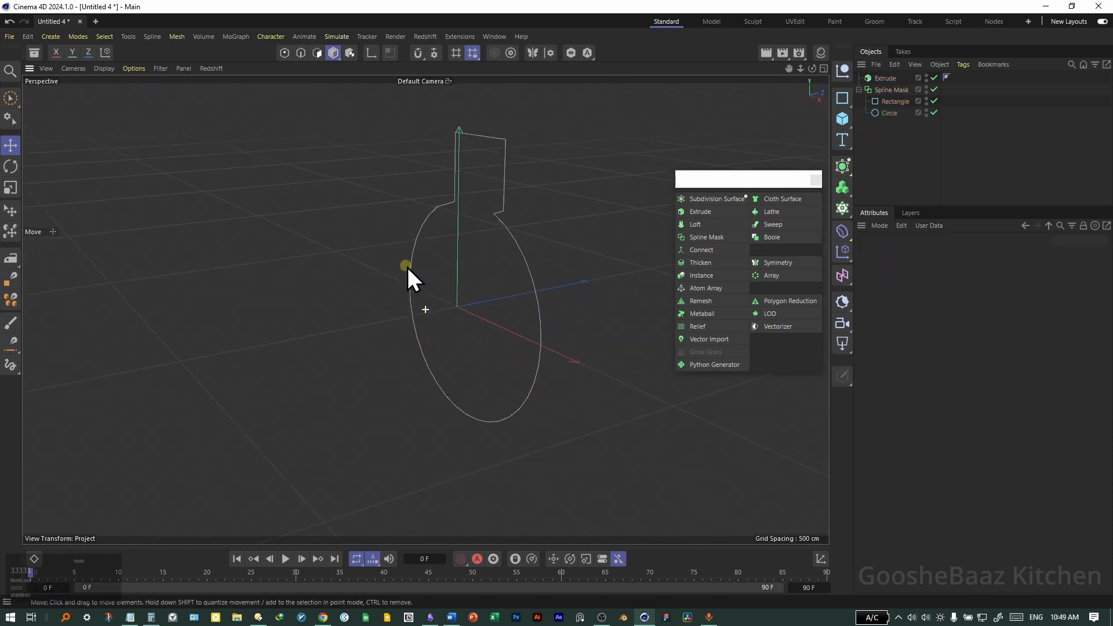
key("1")
key("2")
mouse_move(490, 255)
left_mouse_down()
mouse_move(486, 275)
mouse_move(520, 251)
left_mouse_up()
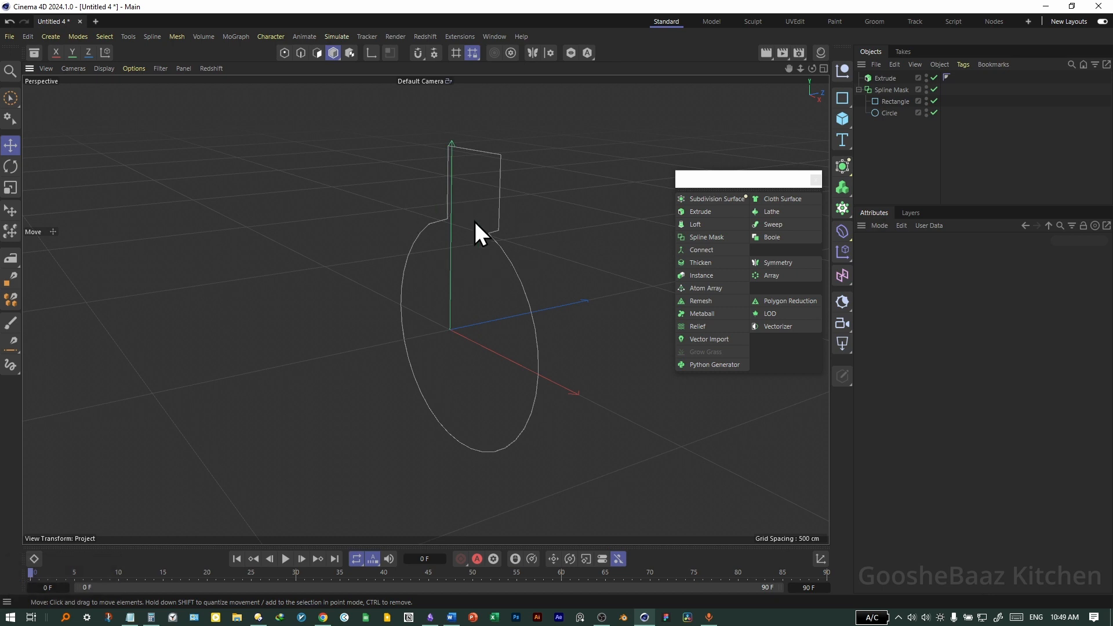
- Compare the depth positions of the Rectangle and Circle splines in the perspective and Right views
middle_click(496, 262)
middle_click(402, 332)
middle_click(427, 241)
middle_click(412, 209)
key("3")
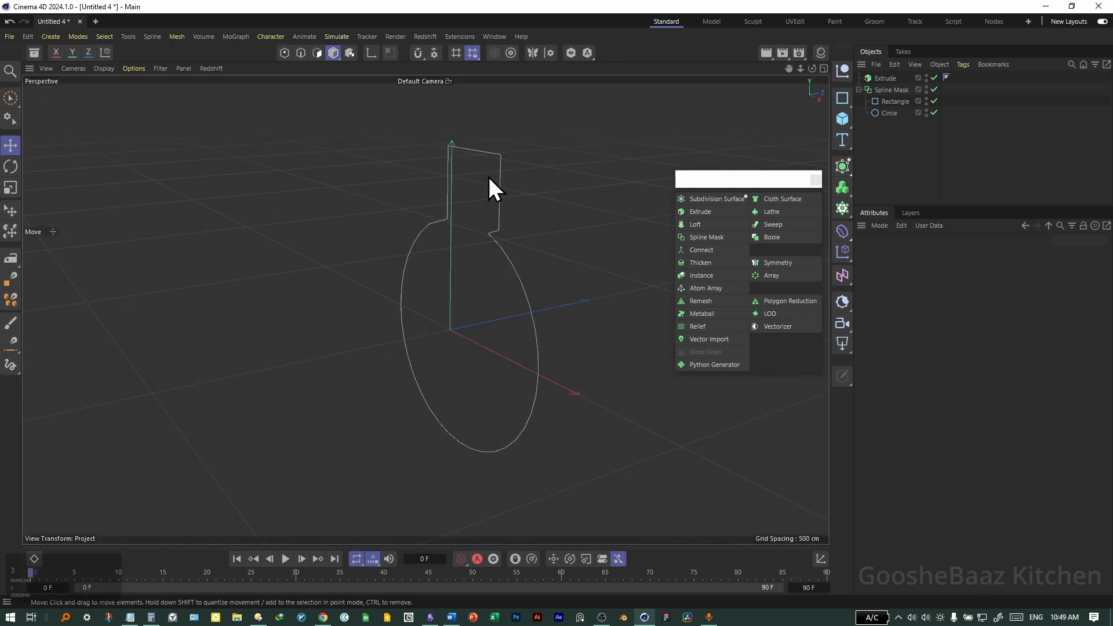
left_click_drag(489, 176, 509, 173)
left_click(895, 101)
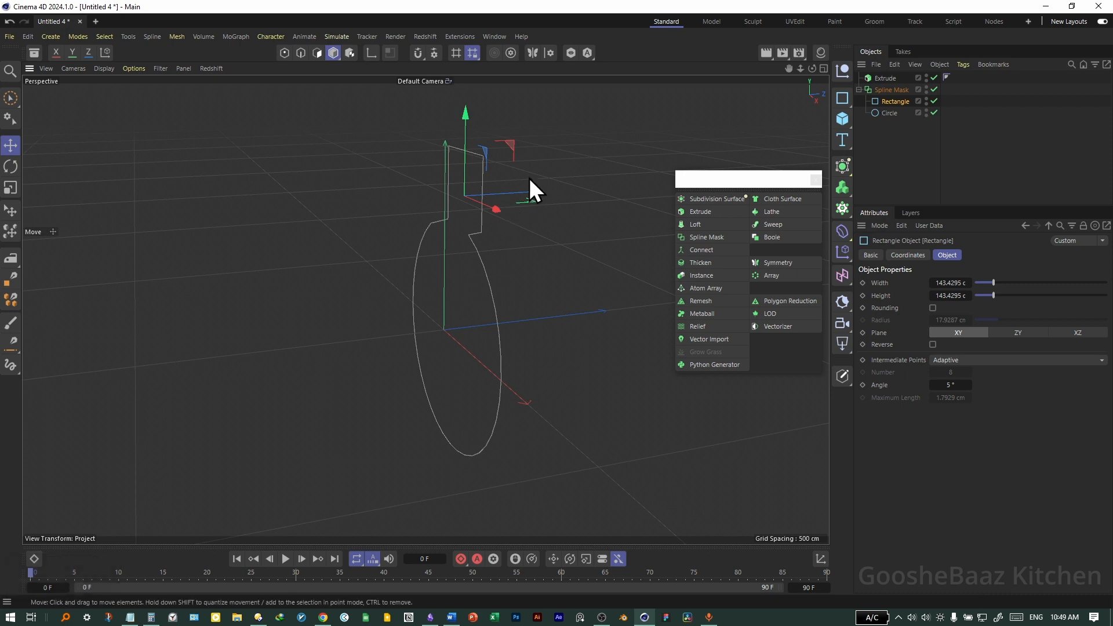
left_click(890, 113)
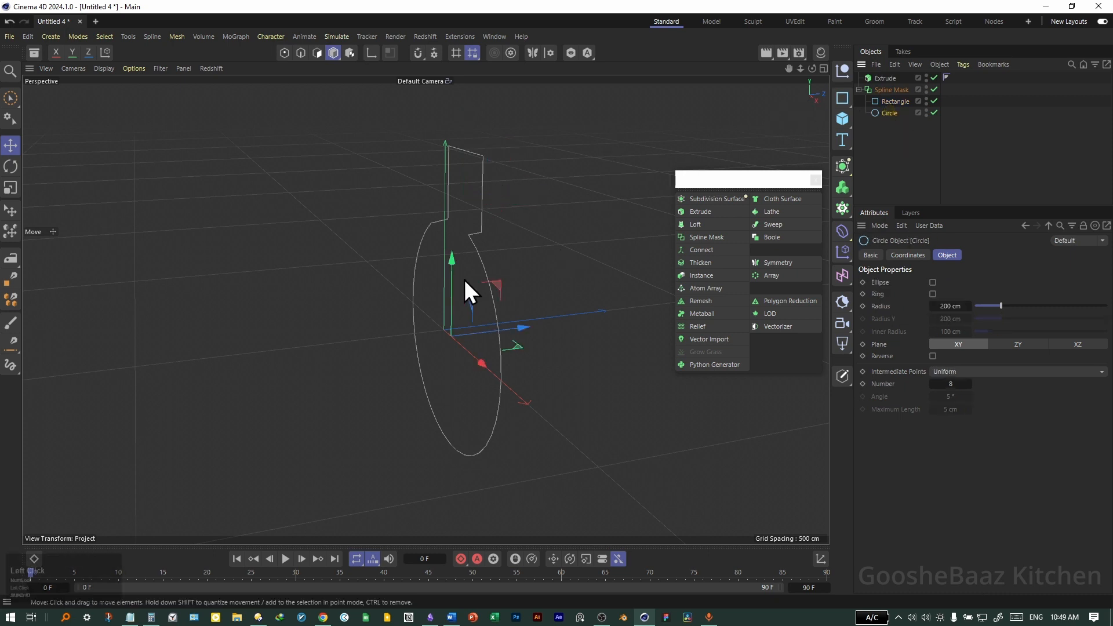
middle_click(478, 360)
middle_click(291, 372)
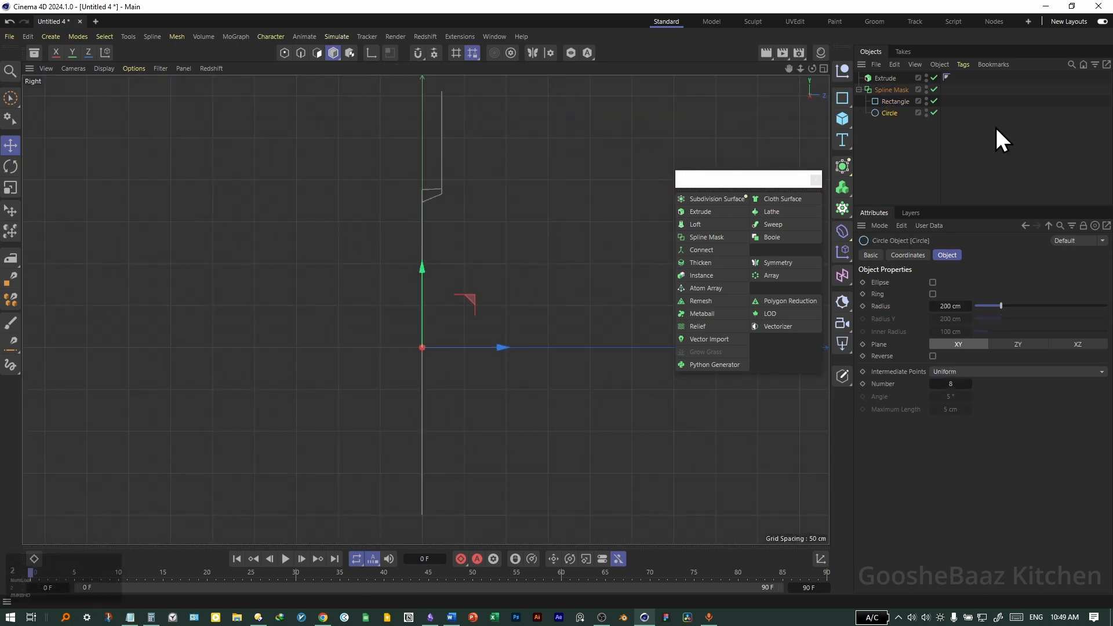
- Turn on snapping with Grid/Workplane enabled, and move the Rectangle along Z onto the circle's plane
left_click(894, 106)
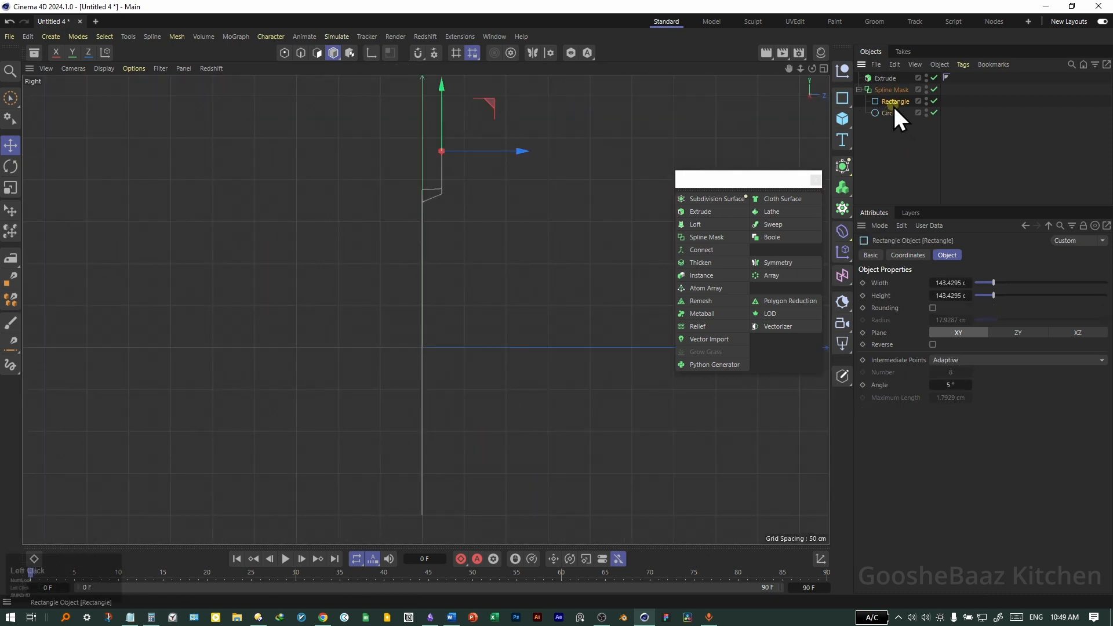
left_click(417, 53)
left_click(433, 54)
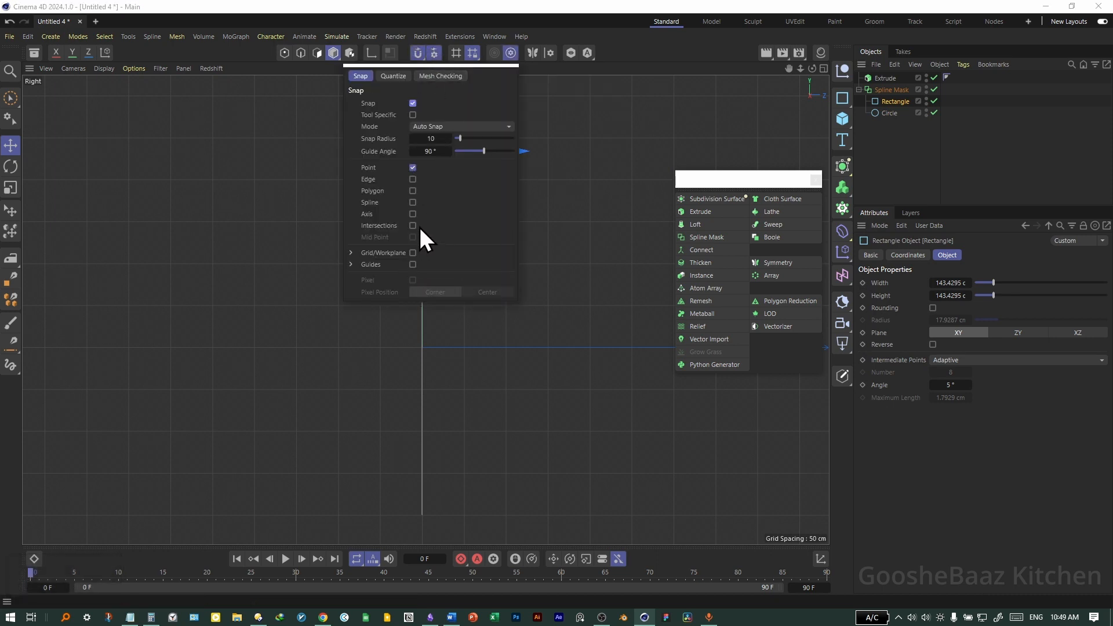
left_click(413, 252)
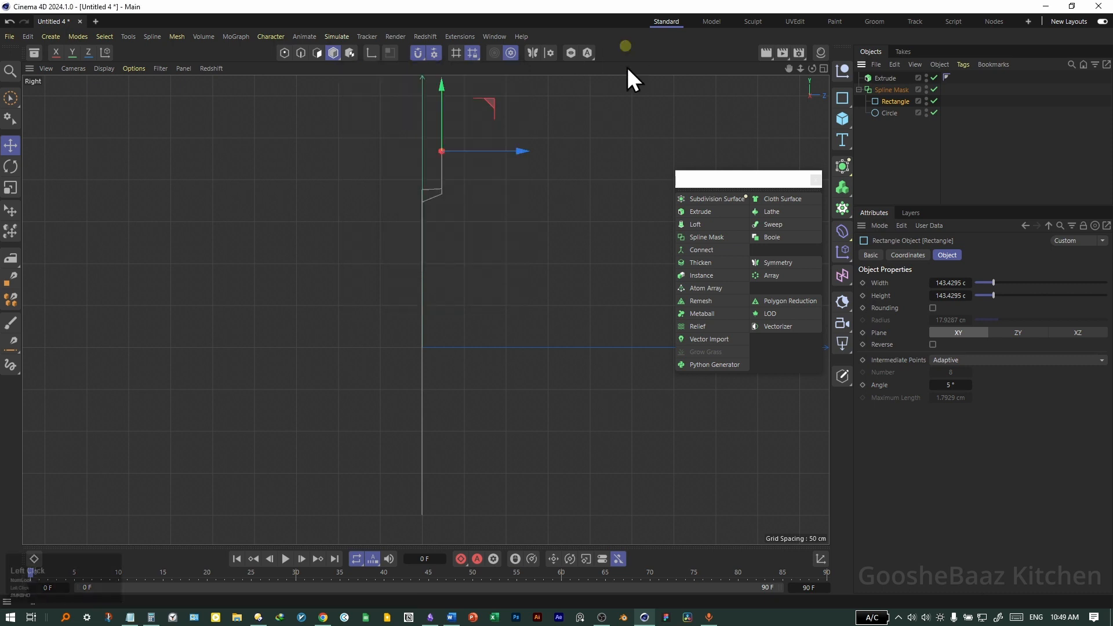
left_click_drag(504, 150, 485, 153)
middle_click(496, 228)
middle_click(409, 220)
- Try moving the Rectangle along Z away from the circle's plane, and undo the moves
key("3")
left_click_drag(475, 203, 499, 214)
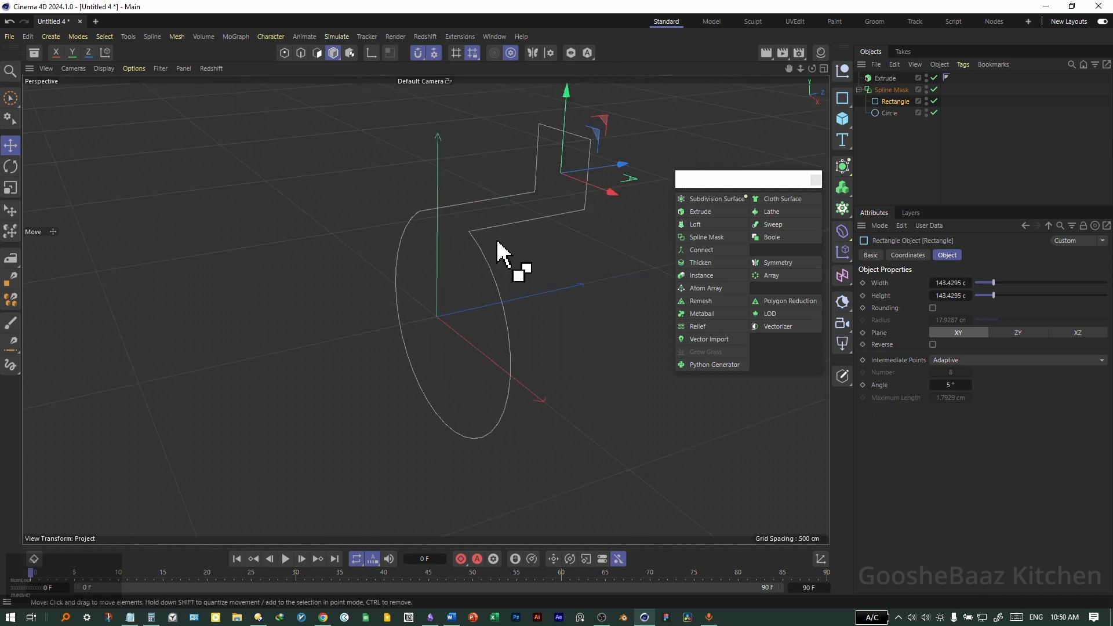
mouse_move(497, 241)
left_mouse_down()
mouse_move(476, 188)
mouse_move(555, 186)
mouse_move(493, 249)
left_mouse_up()
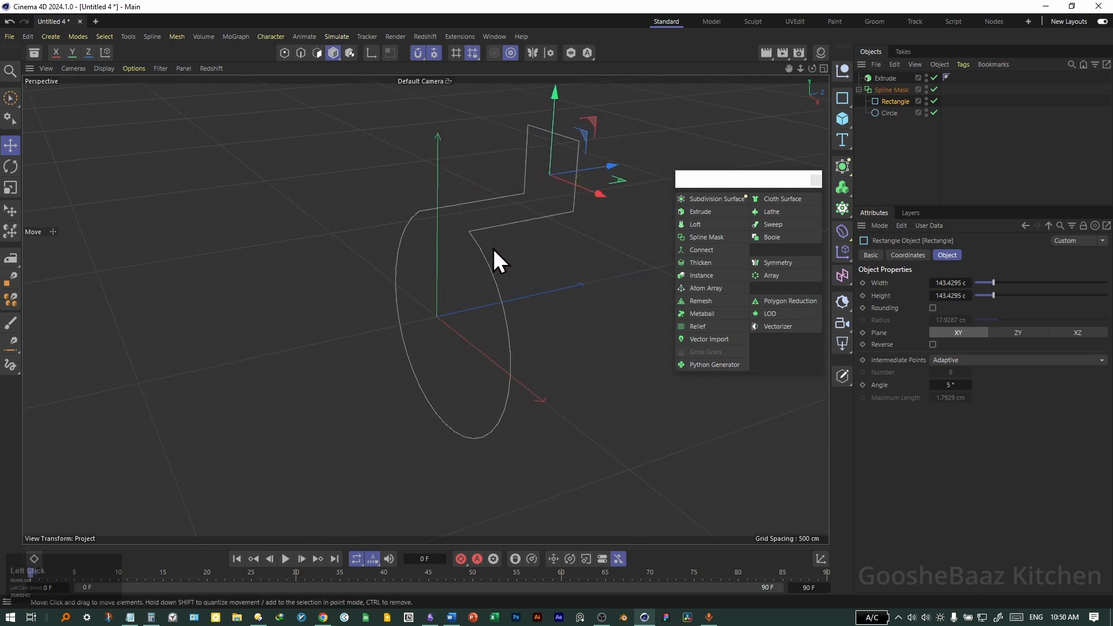
left_click(506, 324)
left_click_drag(539, 331, 546, 208, "alt")
key("ctrl+z")
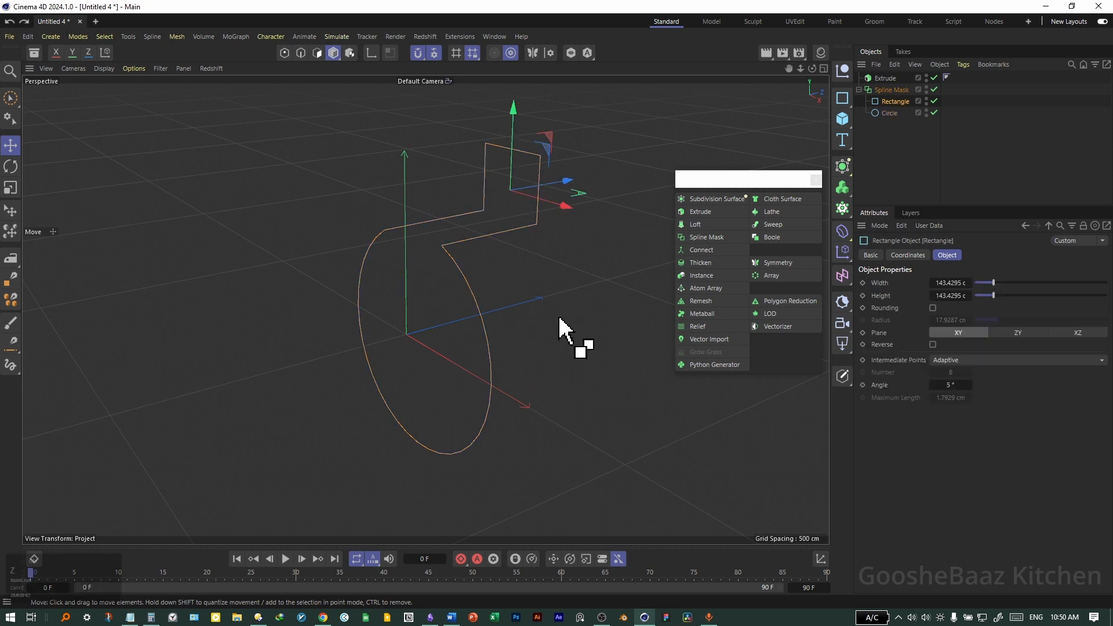
key("ctrl+z")
- Select the Spline Mask and show its object properties
left_click_drag(545, 313, 515, 220, "alt")
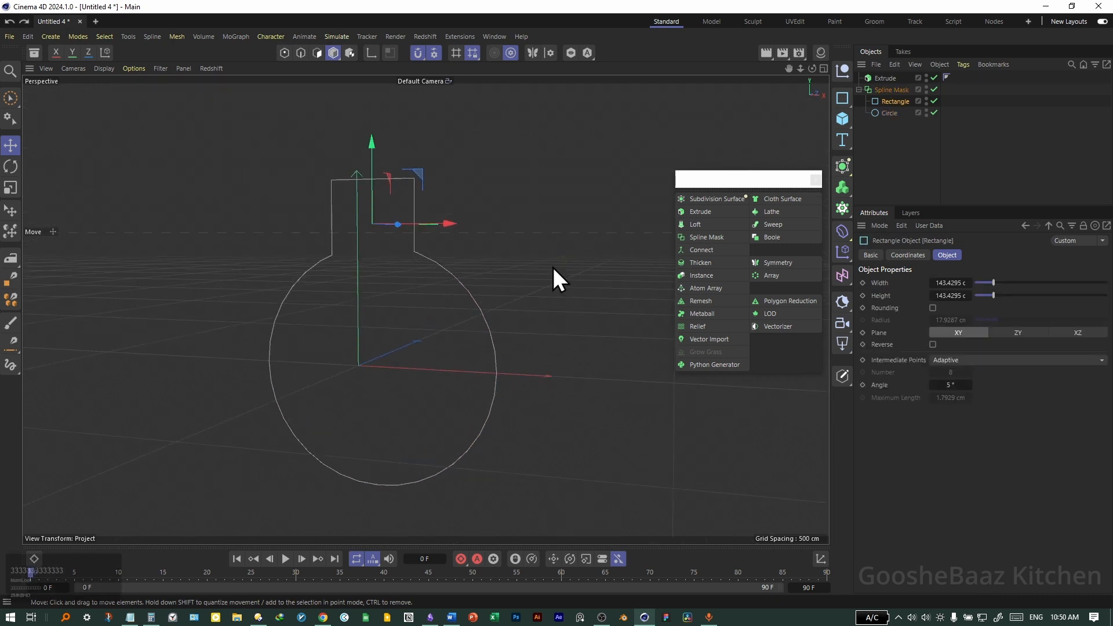
left_click_drag(552, 272, 519, 385, "alt")
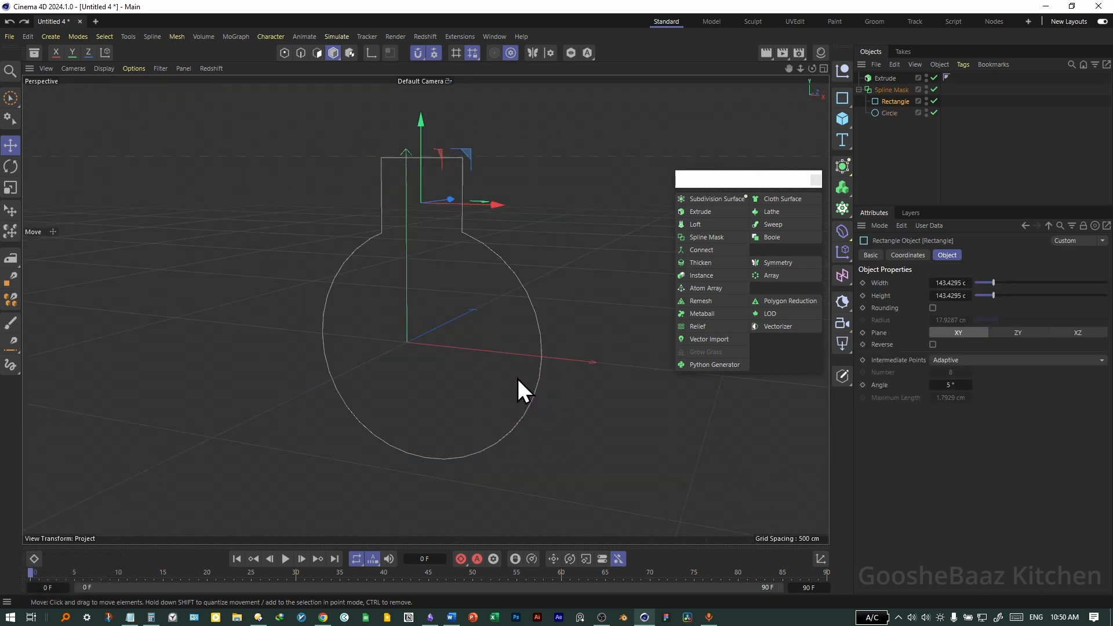
left_click(151, 37)
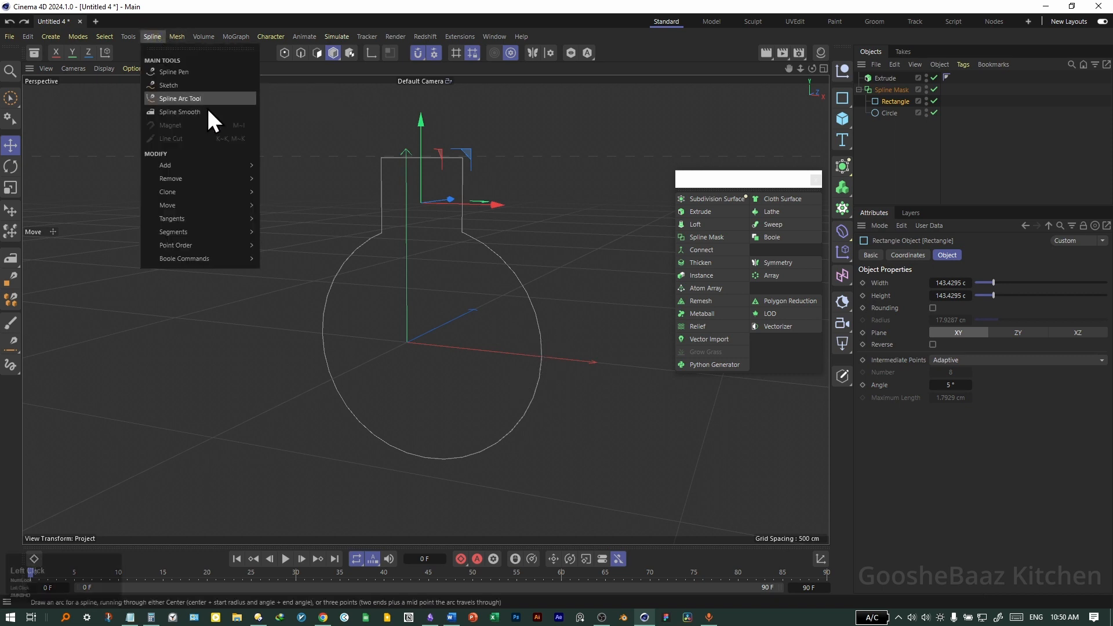
left_click(624, 49)
left_click(176, 37)
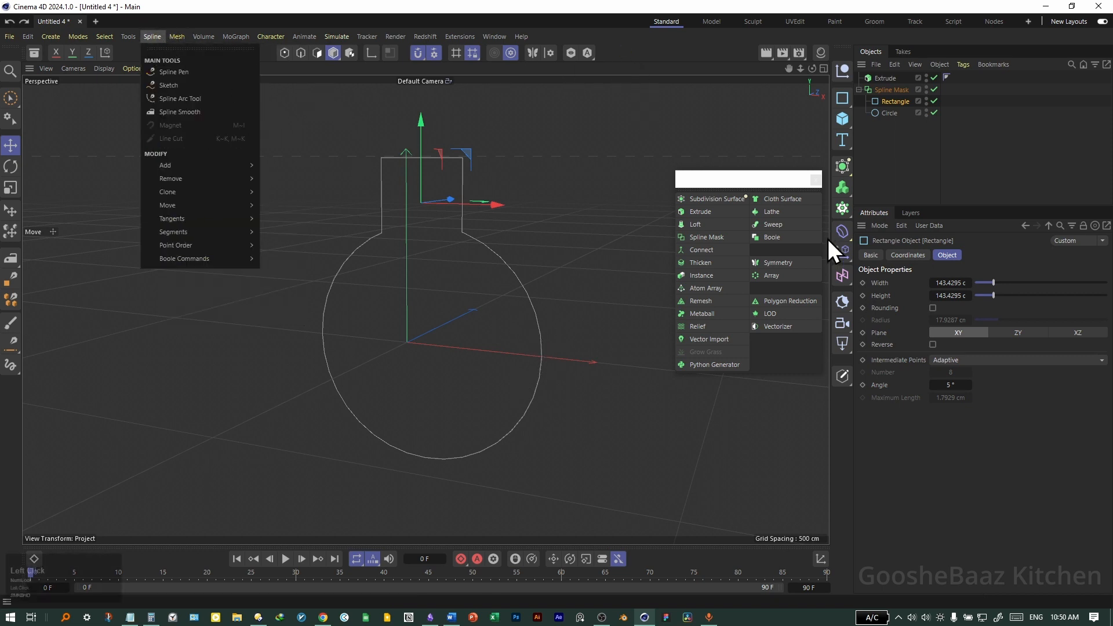
left_click(891, 90)
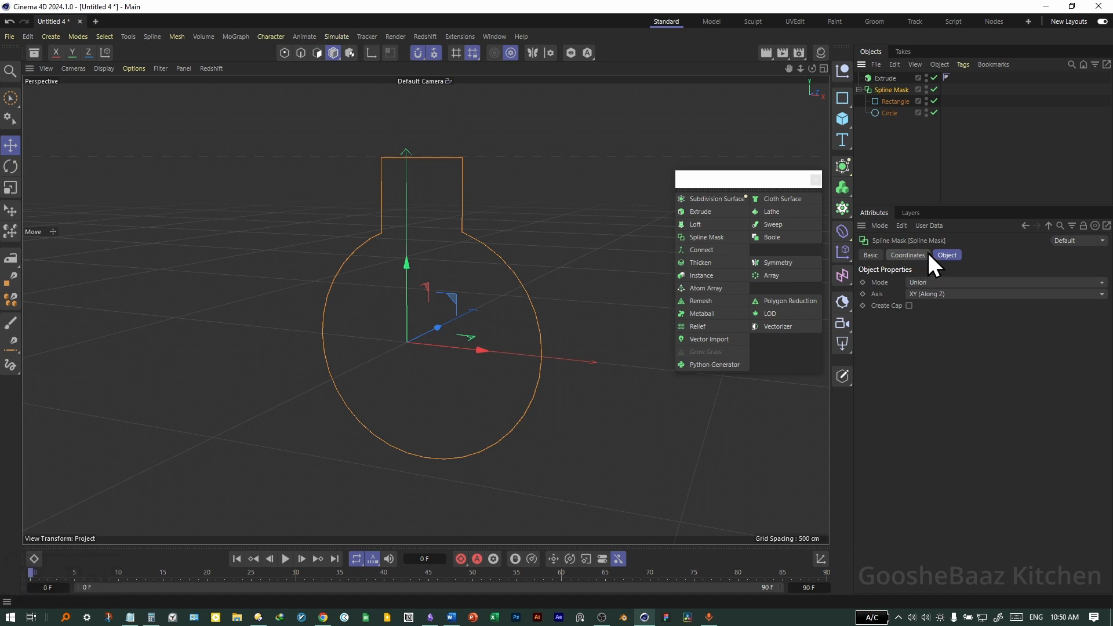